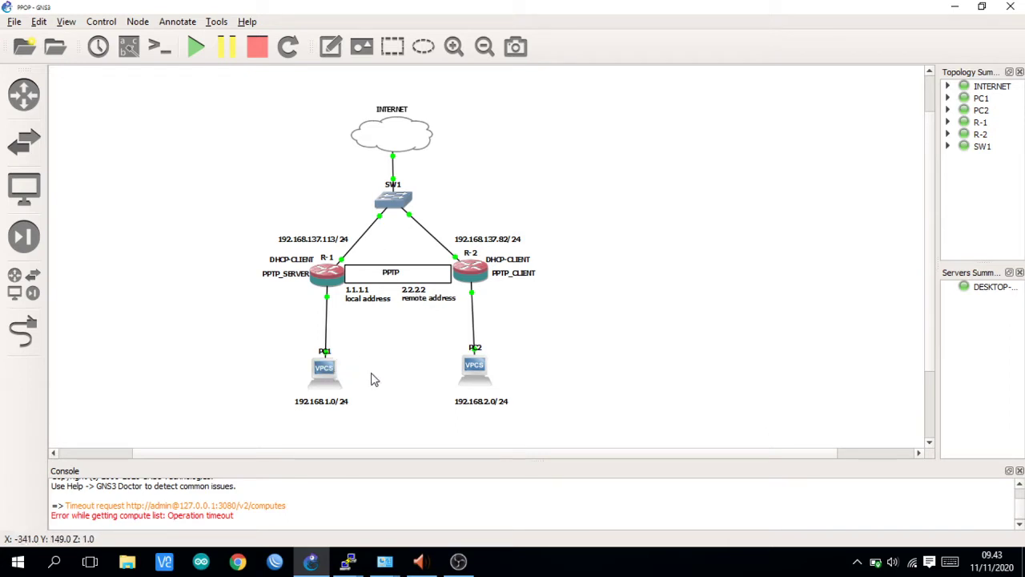
# - Log in to R-1's console as admin with an empty password, then minimise it to the topology
pyautogui.doubleClick(328, 276)
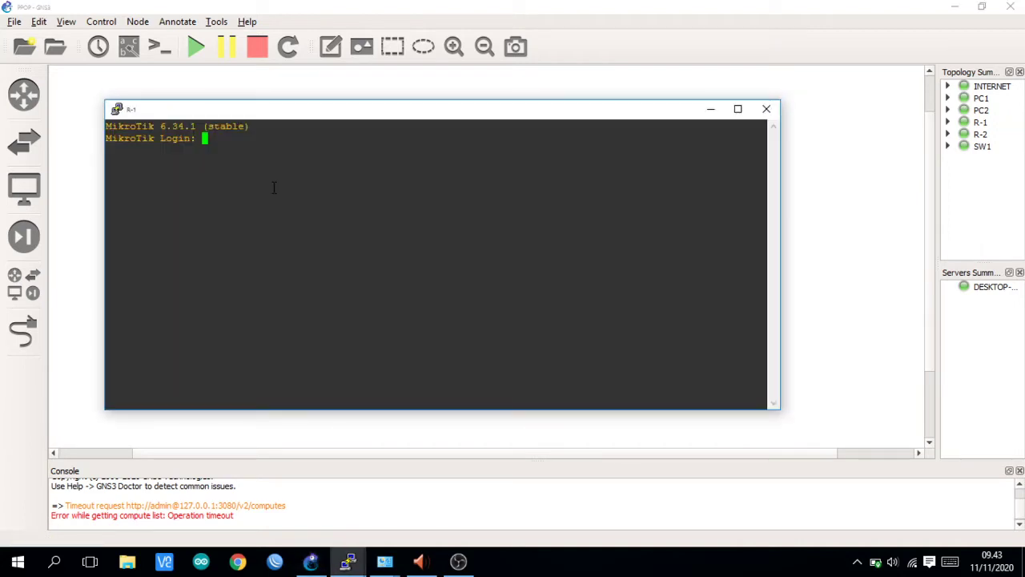
pyautogui.write('admin')
pyautogui.press('Return')
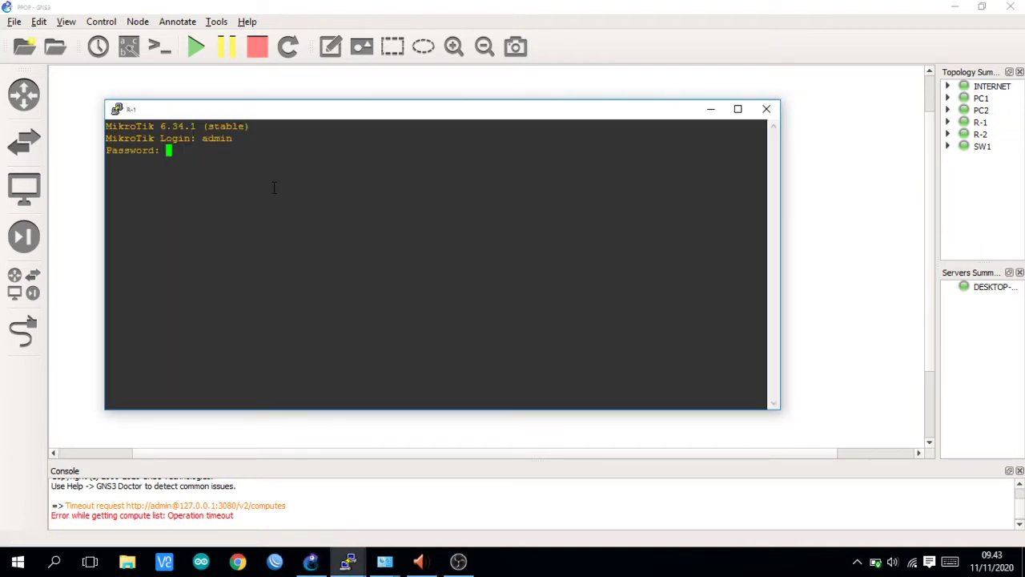
pyautogui.press('Return')
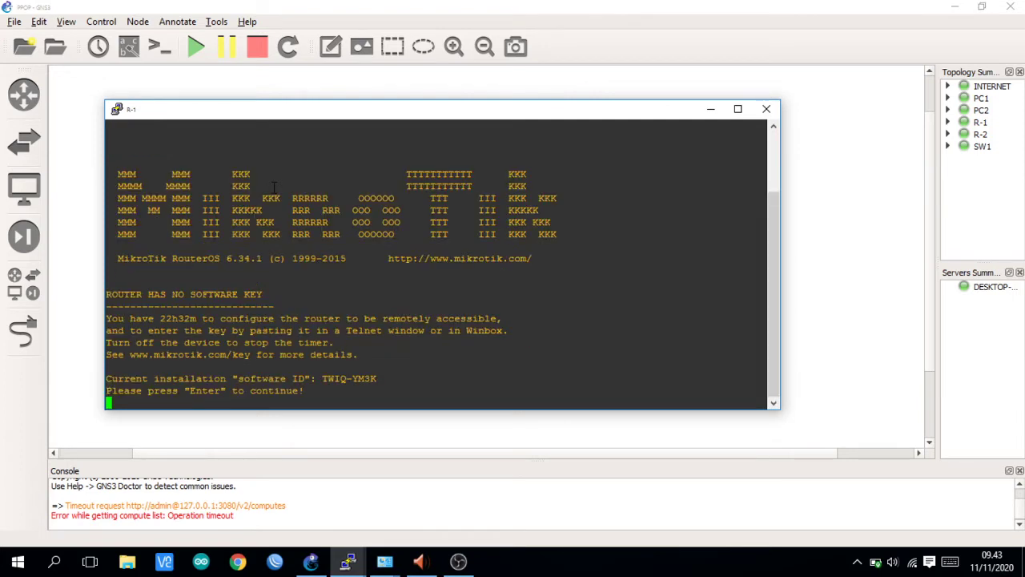
pyautogui.press('Return')
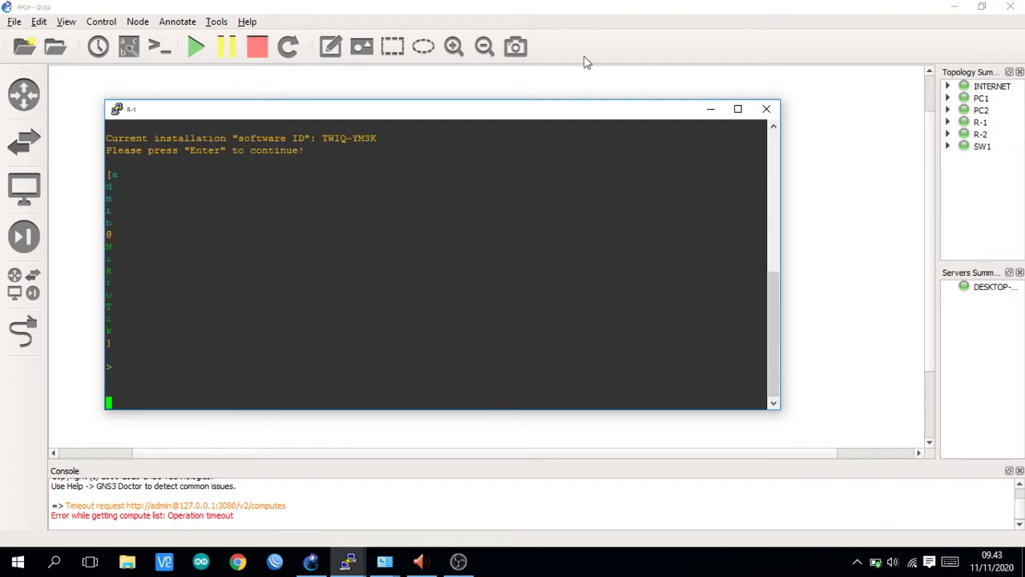
pyautogui.click(767, 110)
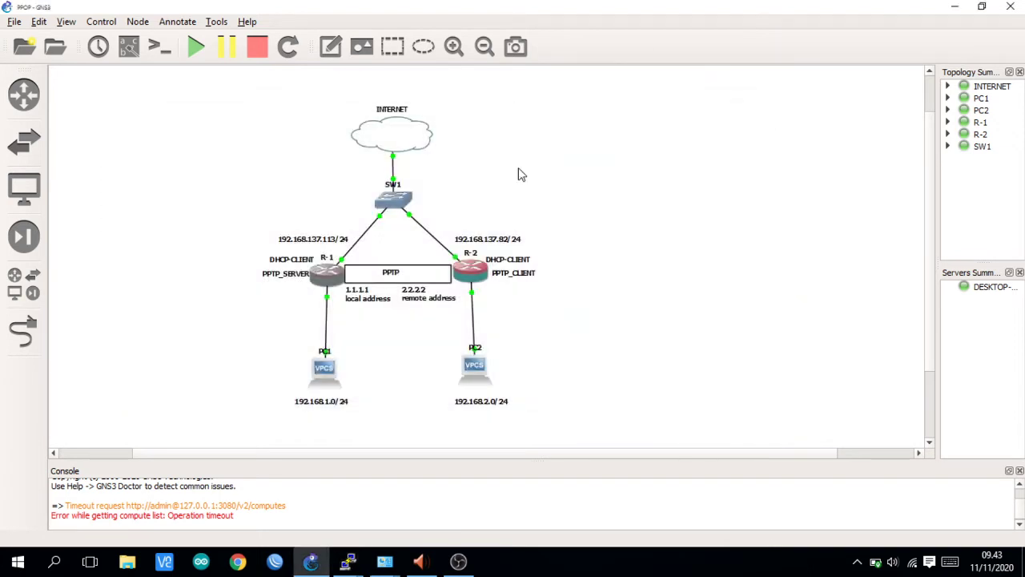
# - Delete router R-1 and place a new MikroTik router in its spot
pyautogui.rightClick(336, 274)
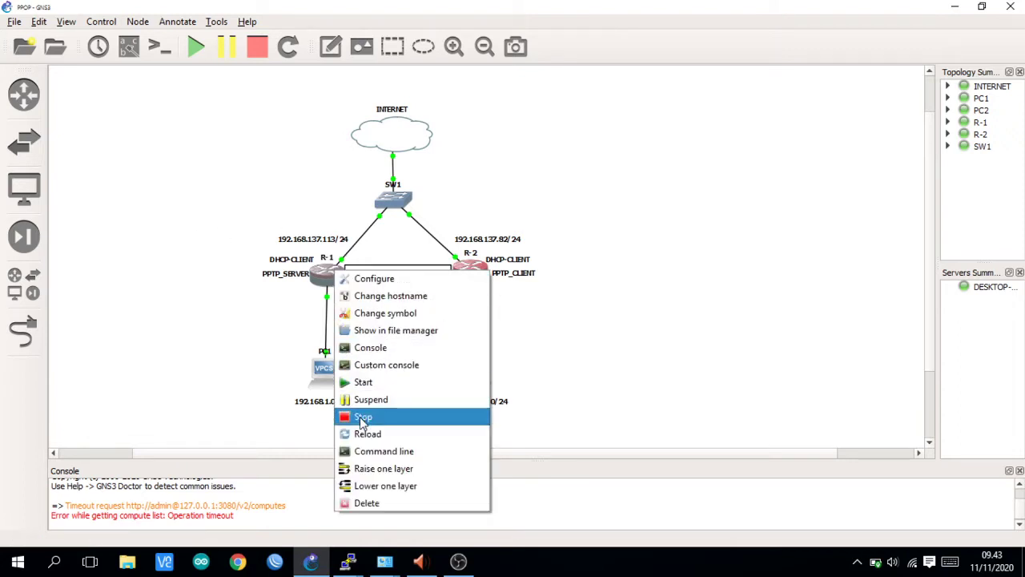
pyautogui.click(362, 502)
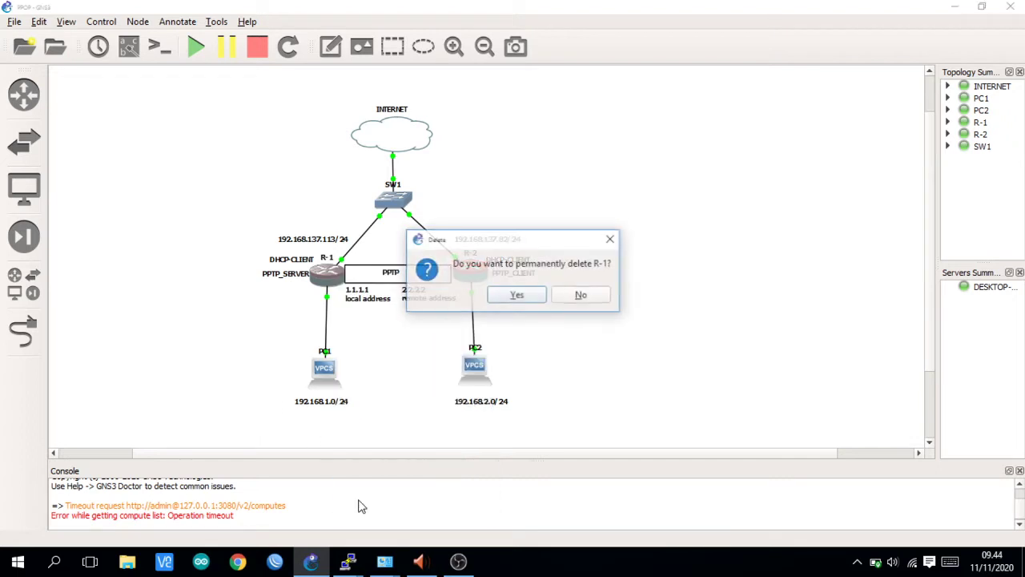
pyautogui.click(516, 296)
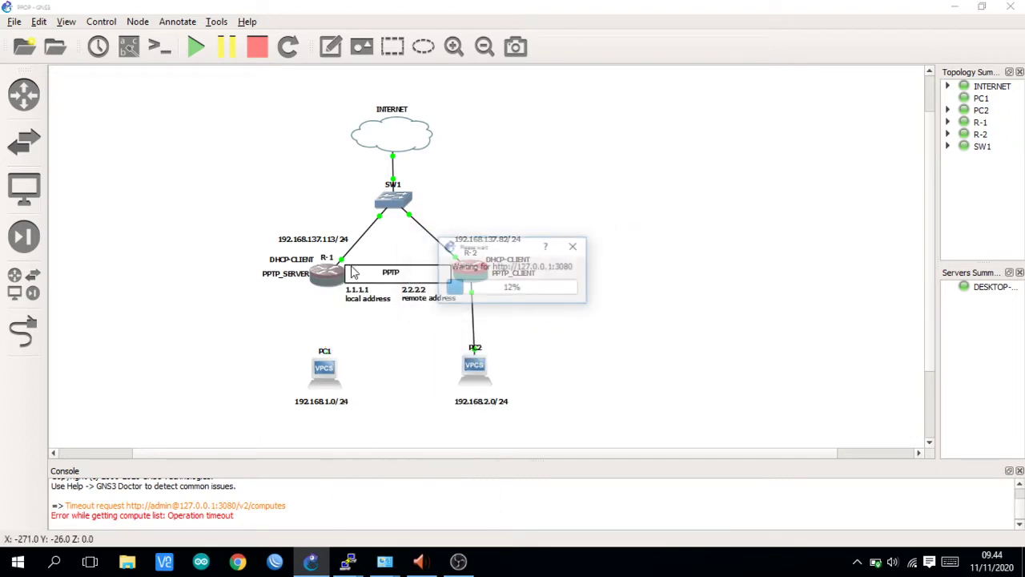
pyautogui.click(27, 294)
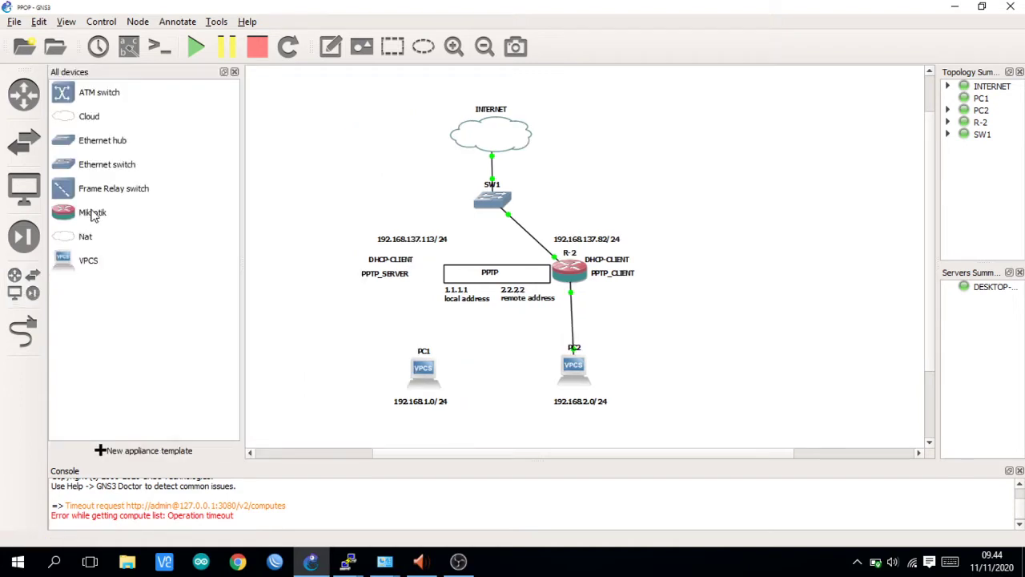
pyautogui.moveTo(94, 213); pyautogui.dragTo(433, 284)
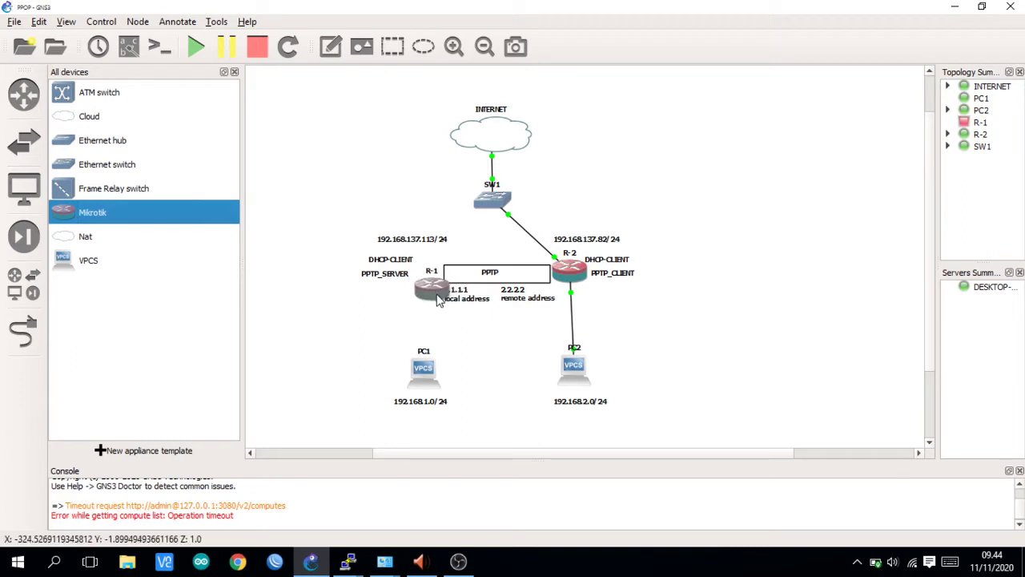
pyautogui.click(234, 72)
# - Link PC1 Ethernet0 to R-1, and R-1 Ethert1 to SW1 Ethernet1
pyautogui.click(23, 331)
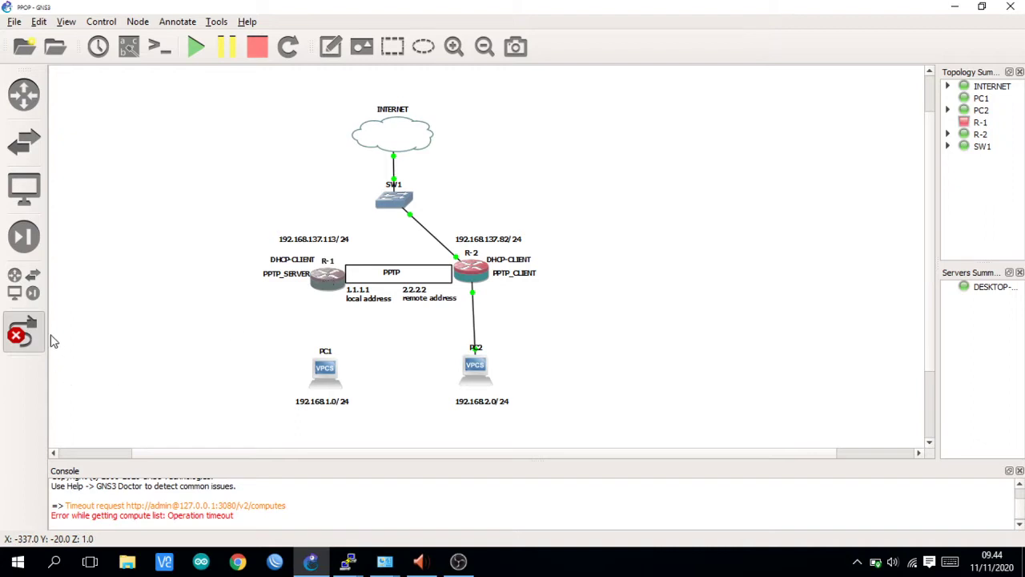
pyautogui.click(24, 331)
pyautogui.click(24, 331)
pyautogui.click(324, 371)
pyautogui.click(364, 385)
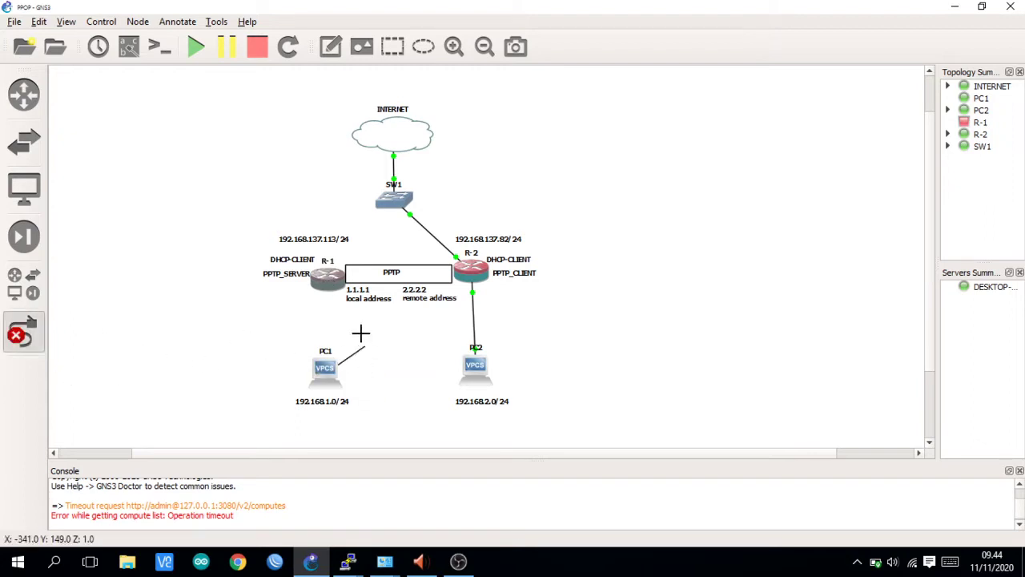
pyautogui.click(324, 276)
pyautogui.click(348, 301)
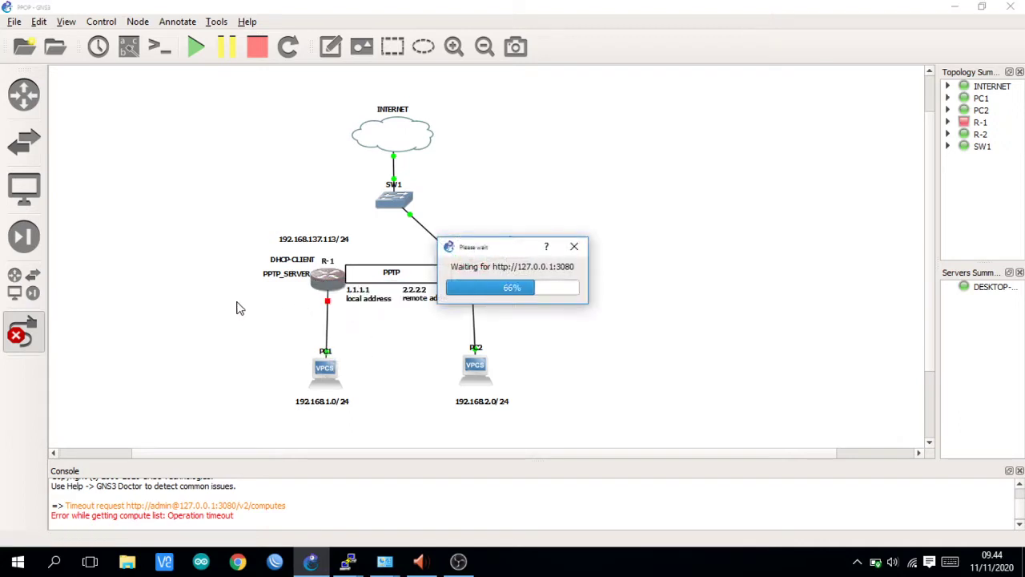
pyautogui.click(330, 276)
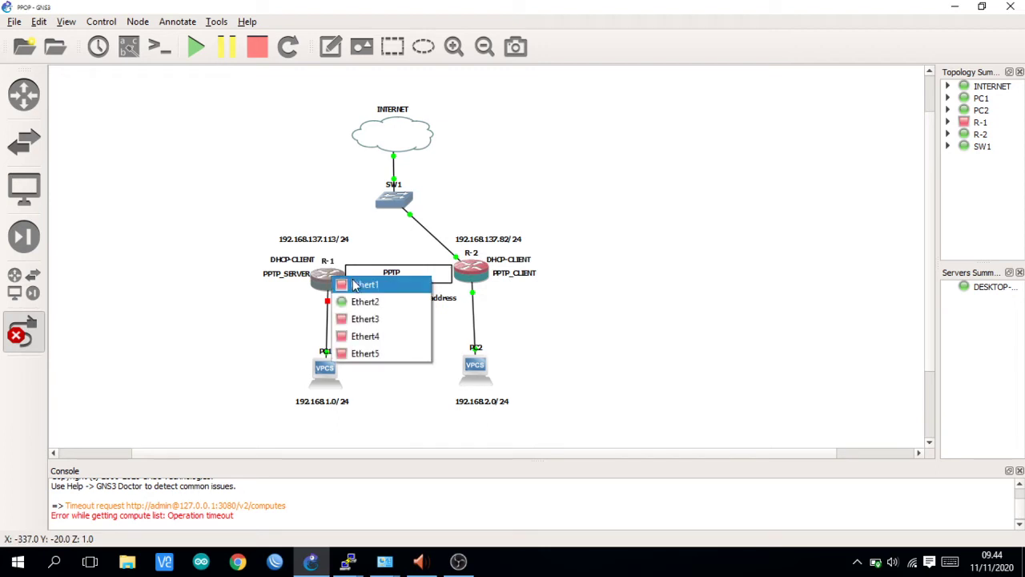
pyautogui.click(364, 285)
pyautogui.click(392, 201)
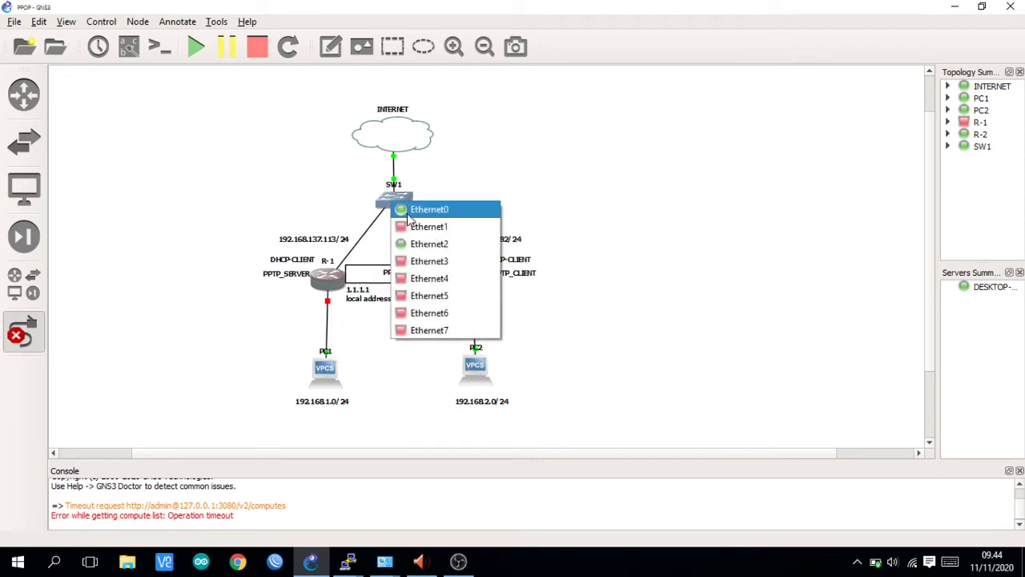
pyautogui.click(415, 226)
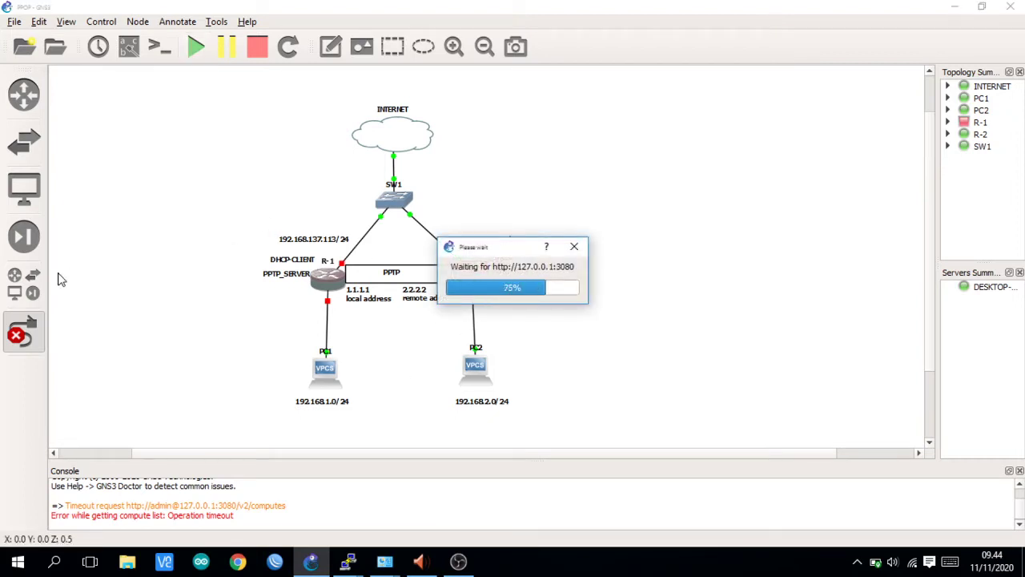
pyautogui.click(22, 335)
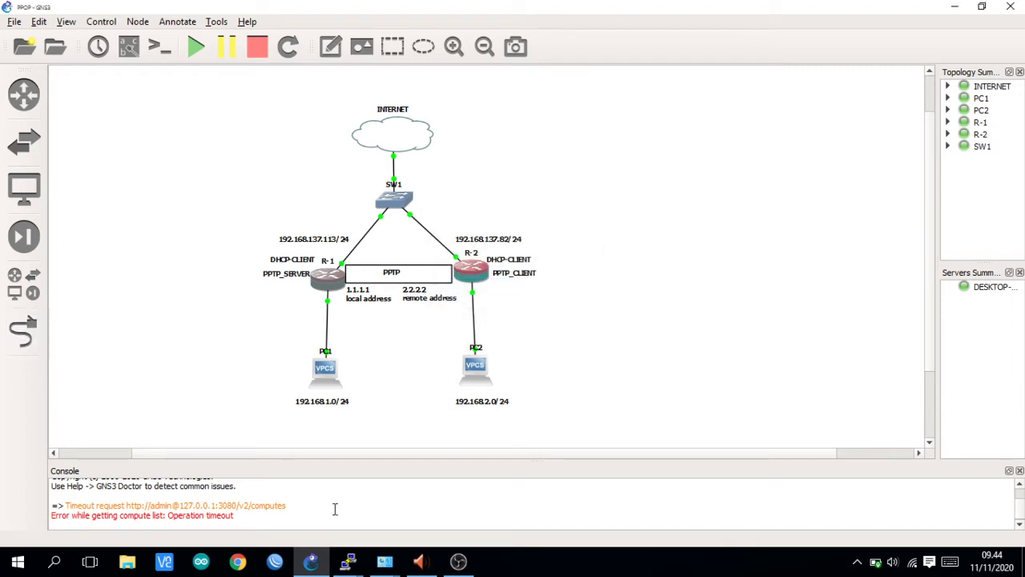
# - Log in to R-2's console as admin and get past the software key notice
pyautogui.moveTo(348, 560)
pyautogui.click(377, 510)
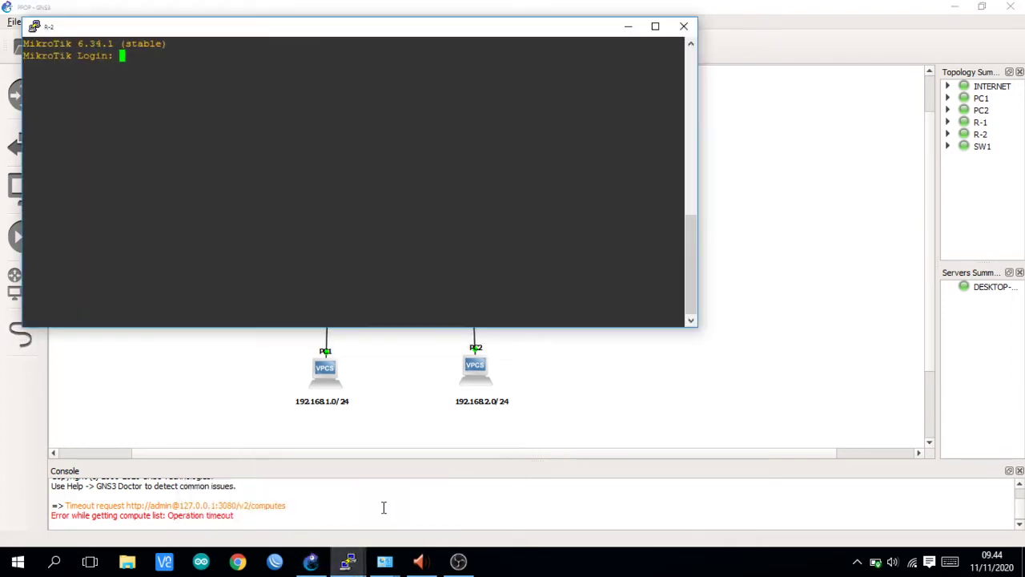
pyautogui.write('admin')
pyautogui.press('Return')
pyautogui.press('Return')
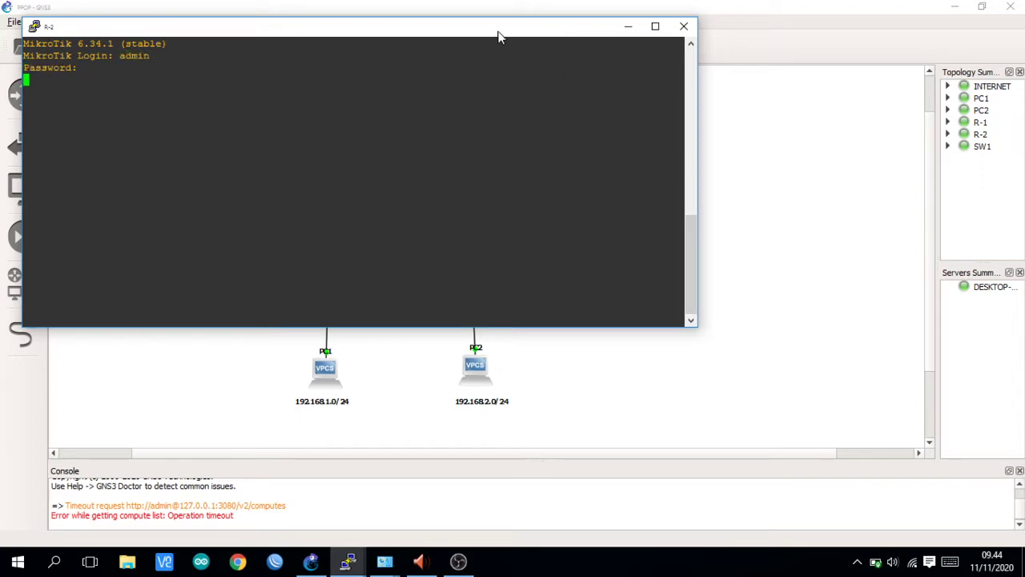
pyautogui.moveTo(499, 35); pyautogui.dragTo(688, 98)
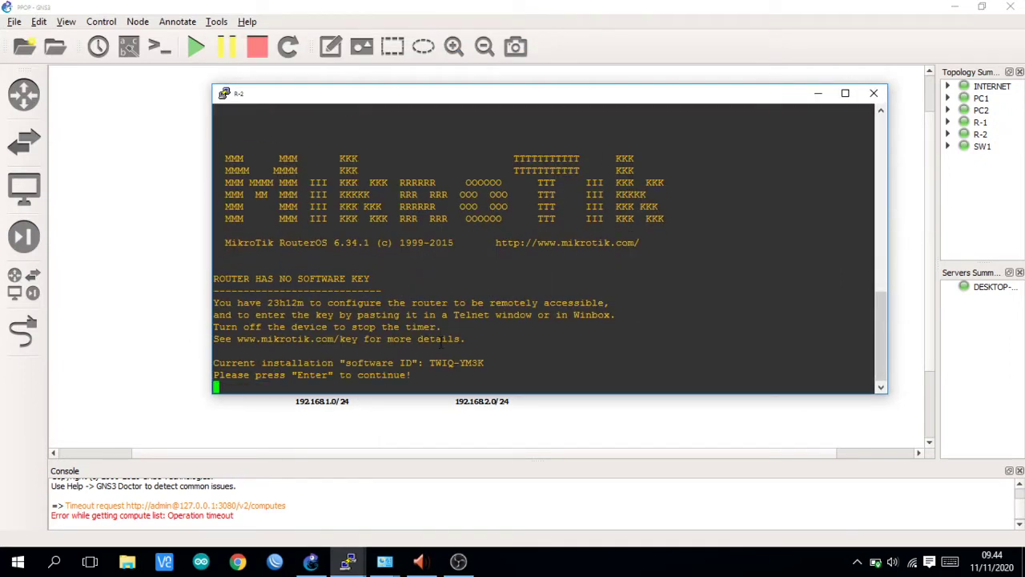
pyautogui.press('Return')
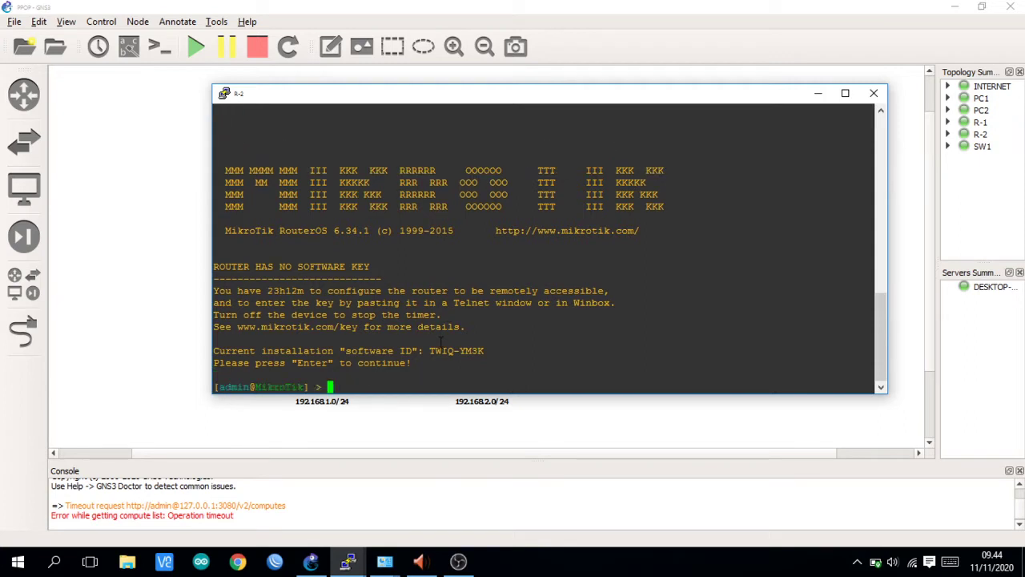
pyautogui.press('Return')
# - Set R-2's system identity to a custom name ending in _R2, then return to the topology
pyautogui.write('s')
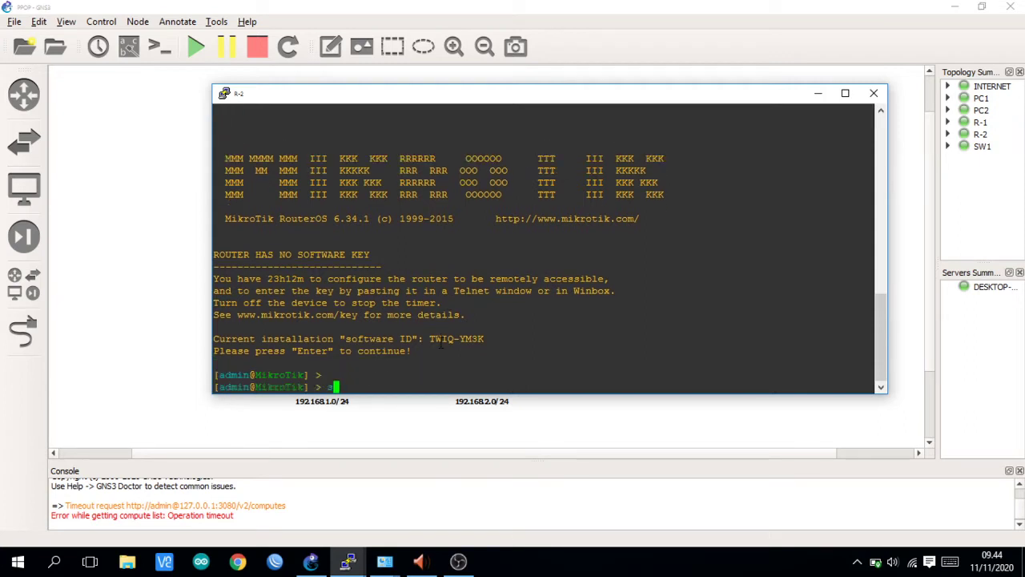
pyautogui.write('ystem identity set name=M')
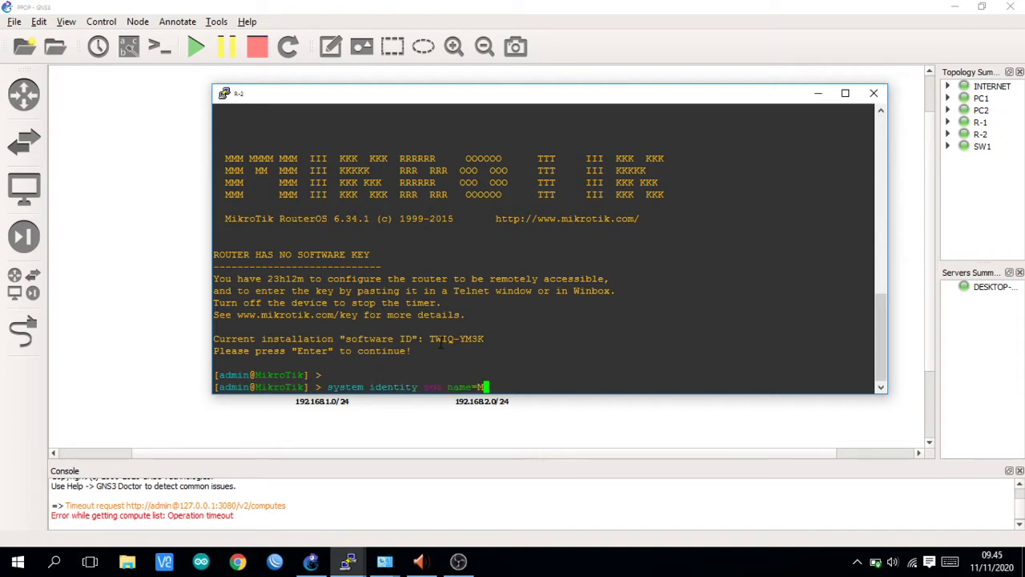
pyautogui.write('archel_R2')
pyautogui.press('Return')
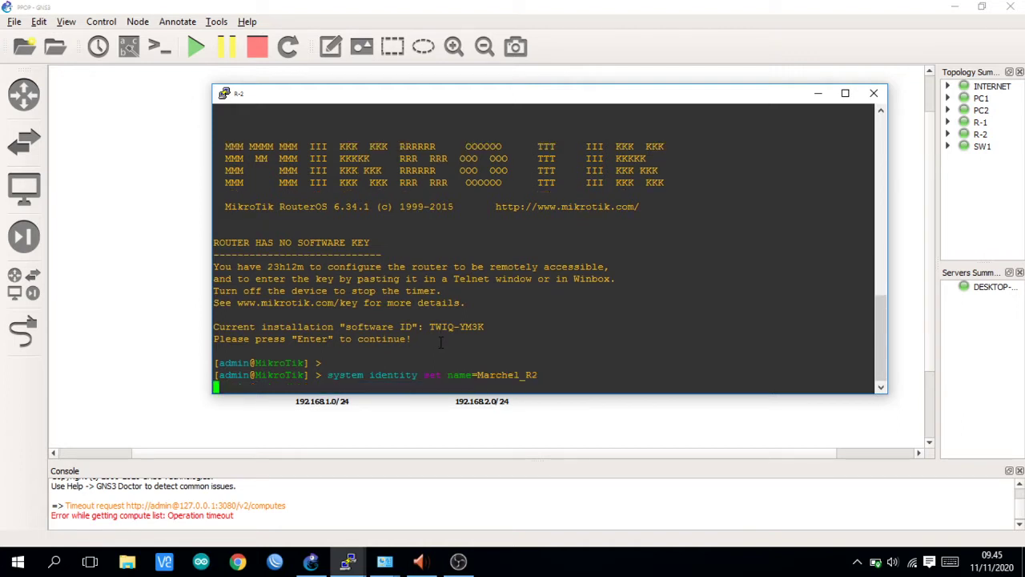
pyautogui.press('Return')
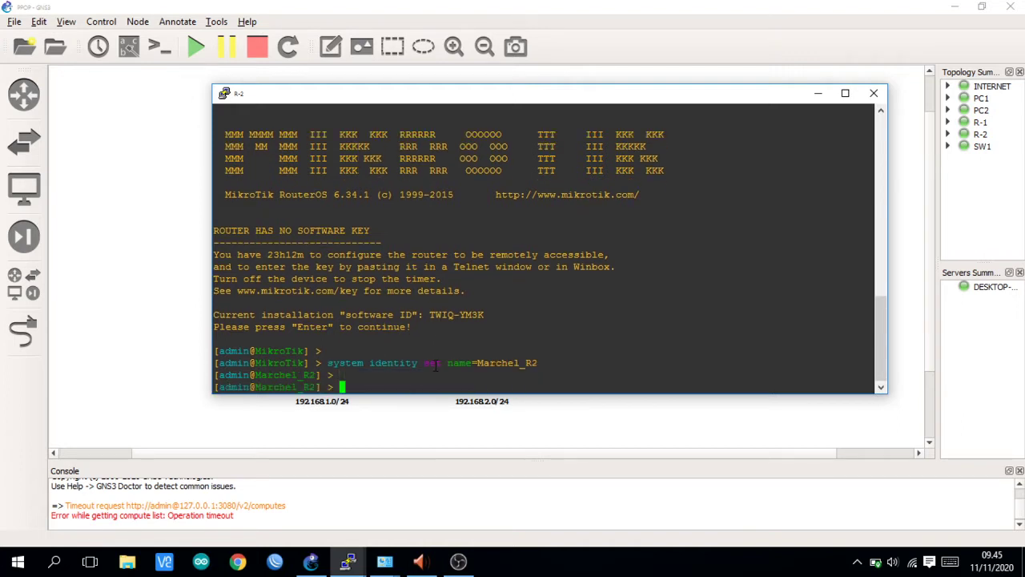
pyautogui.hotkey('alt', 'Tab')
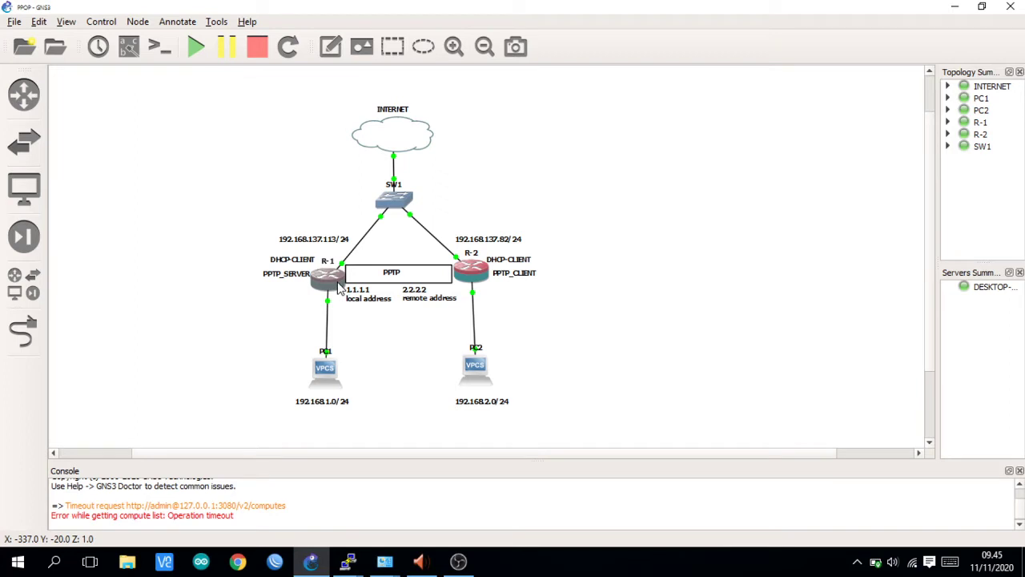
# - Open a second R-1 console, then close the duplicate window
pyautogui.rightClick(339, 284)
pyautogui.click(374, 371)
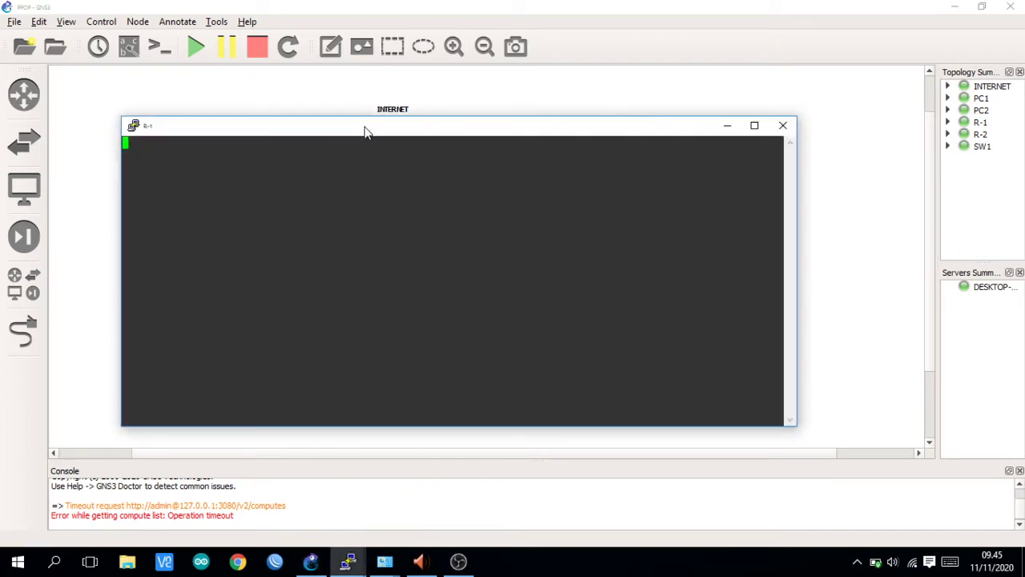
pyautogui.moveTo(365, 132); pyautogui.dragTo(342, 58)
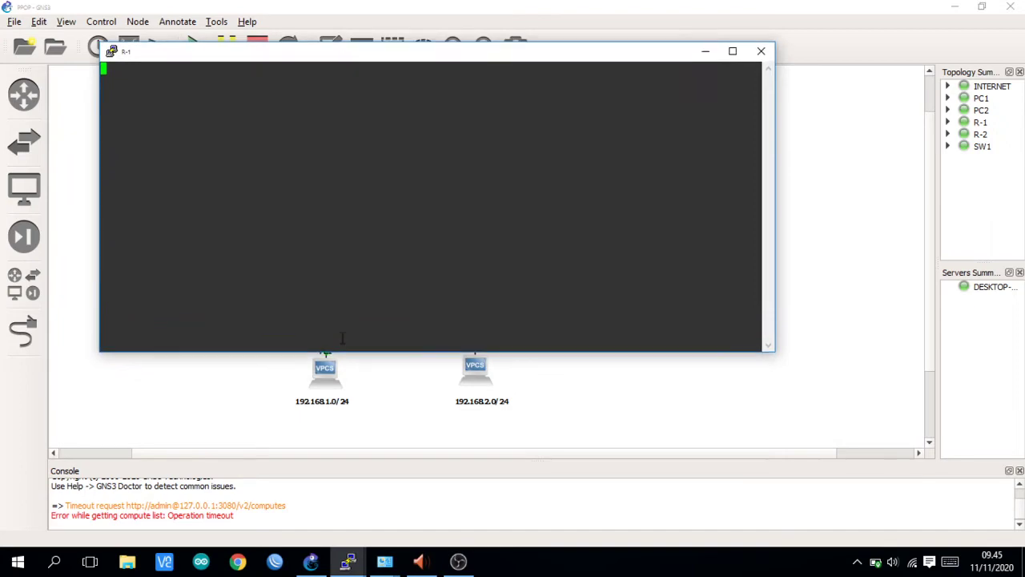
pyautogui.moveTo(348, 558)
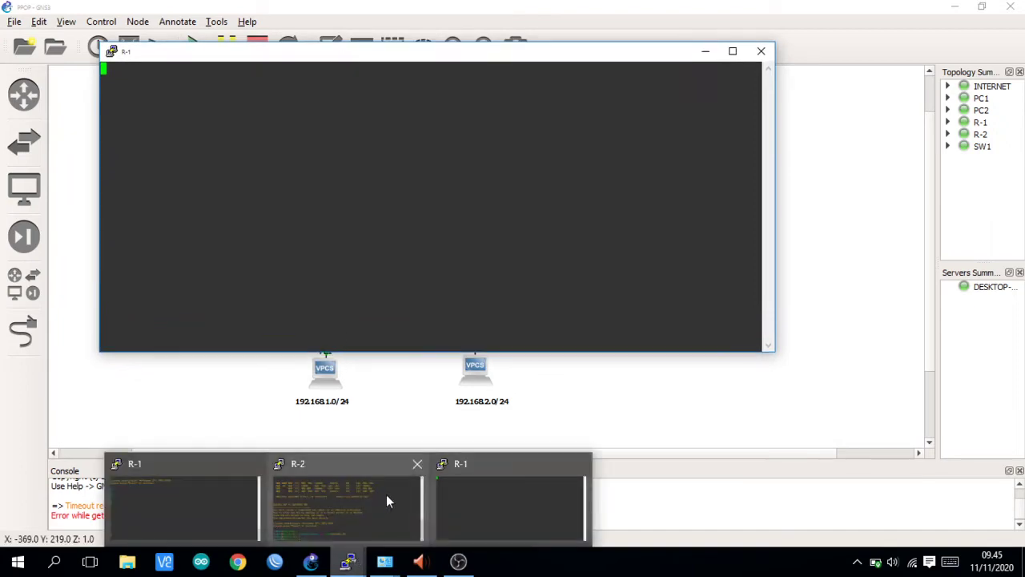
pyautogui.moveTo(212, 488)
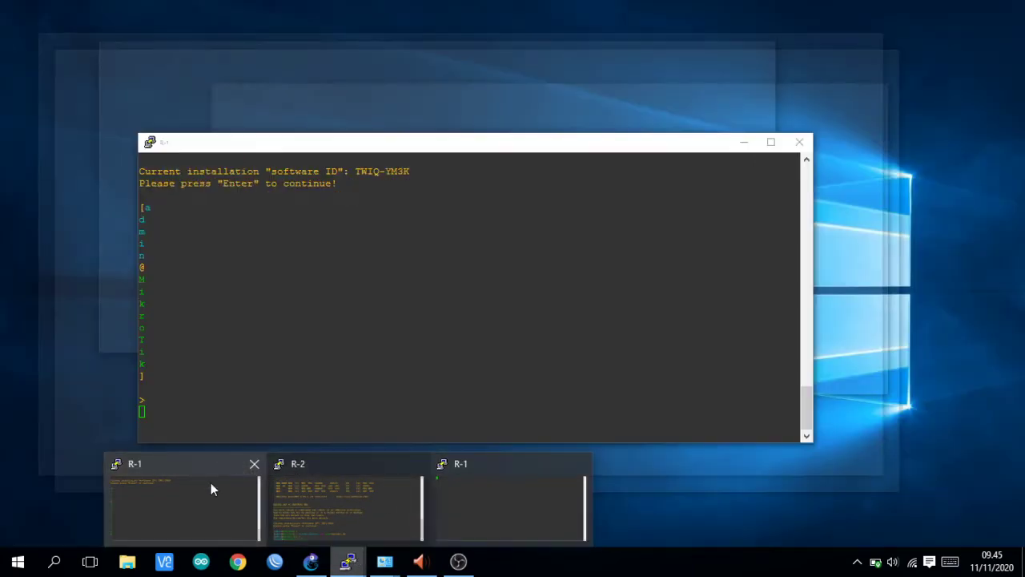
pyautogui.click(253, 464)
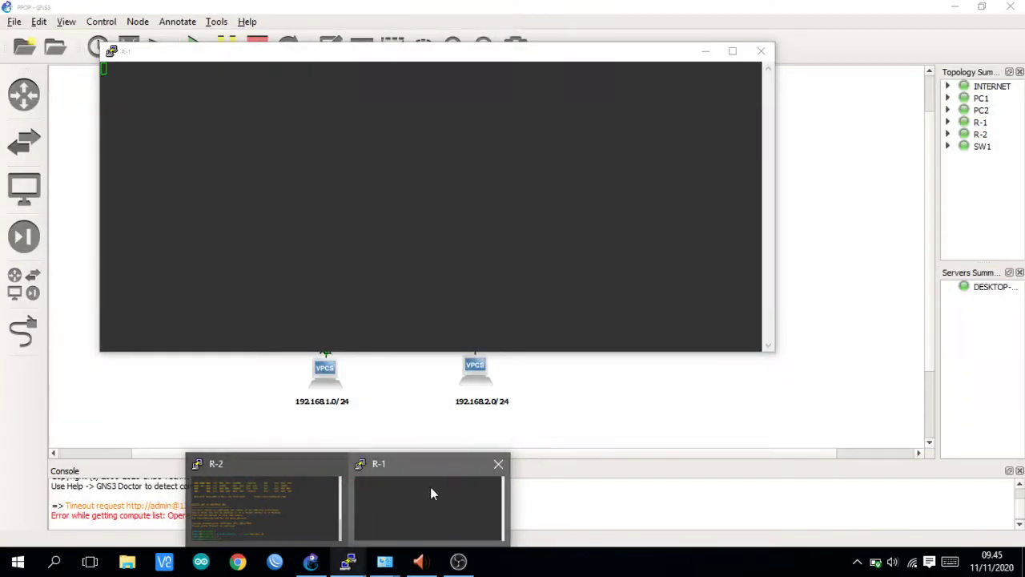
# - Close the R-1 console, reopen it from the diagram, and close it again
pyautogui.click(446, 492)
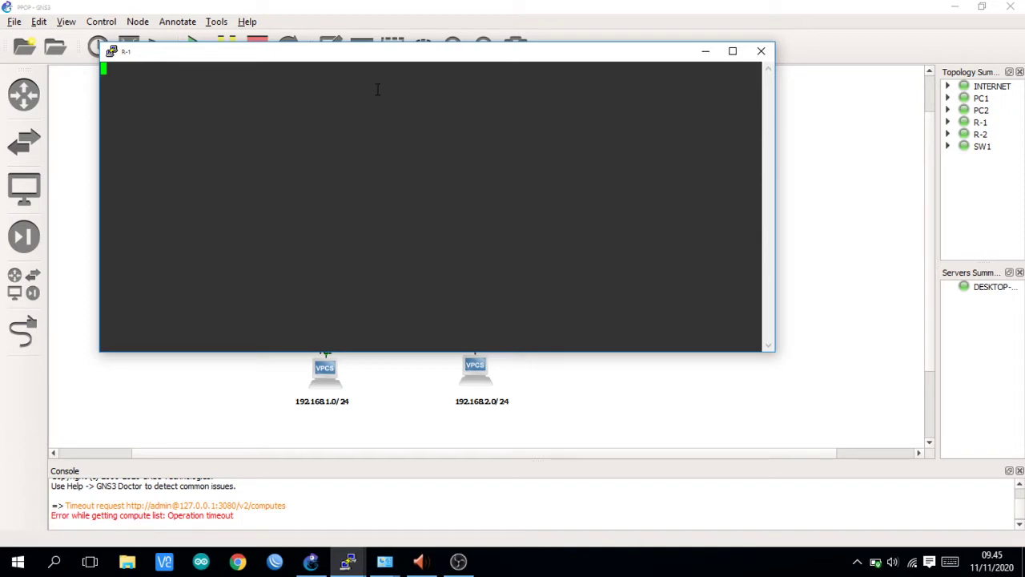
pyautogui.click(761, 51)
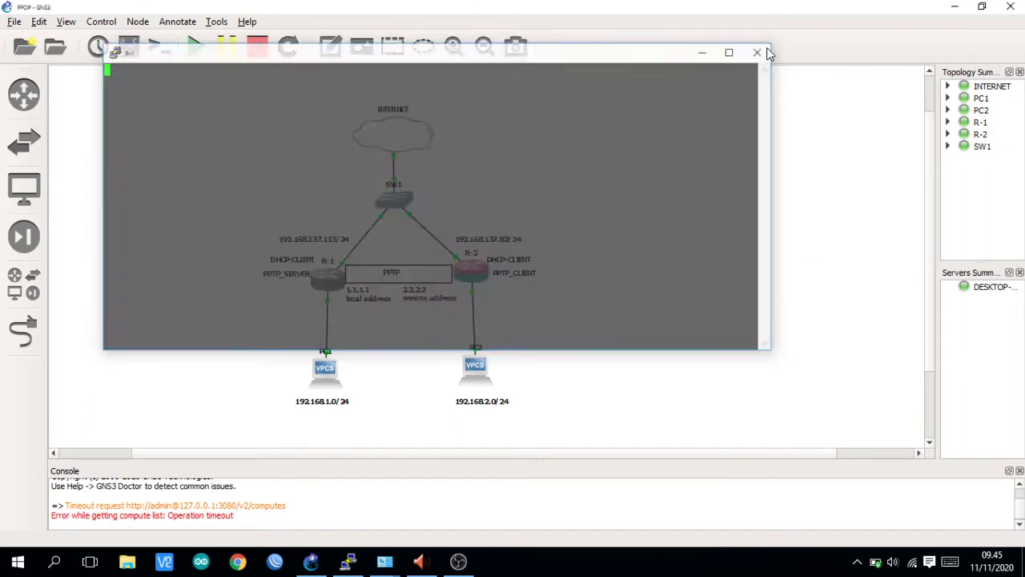
pyautogui.doubleClick(330, 281)
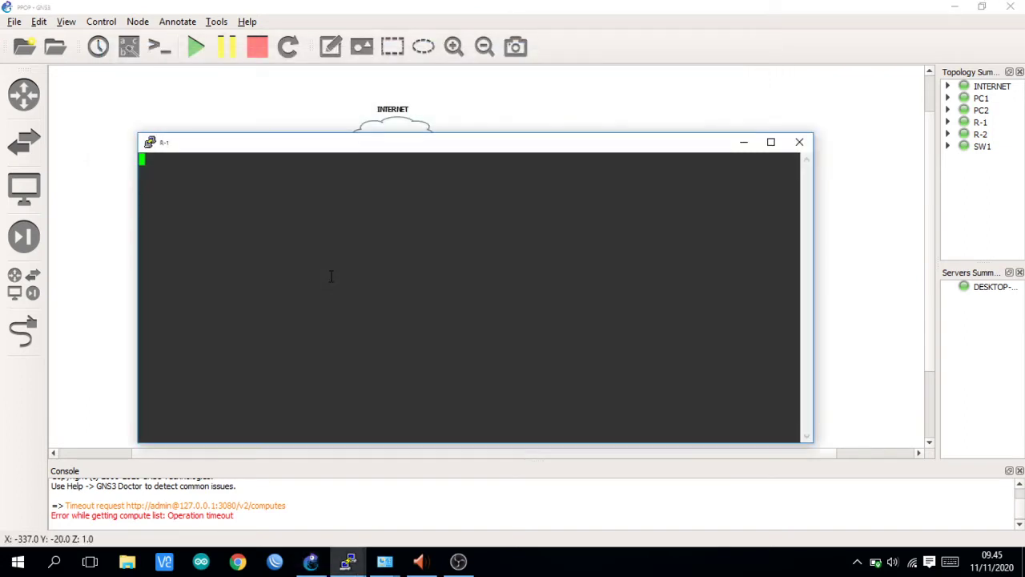
pyautogui.click(801, 145)
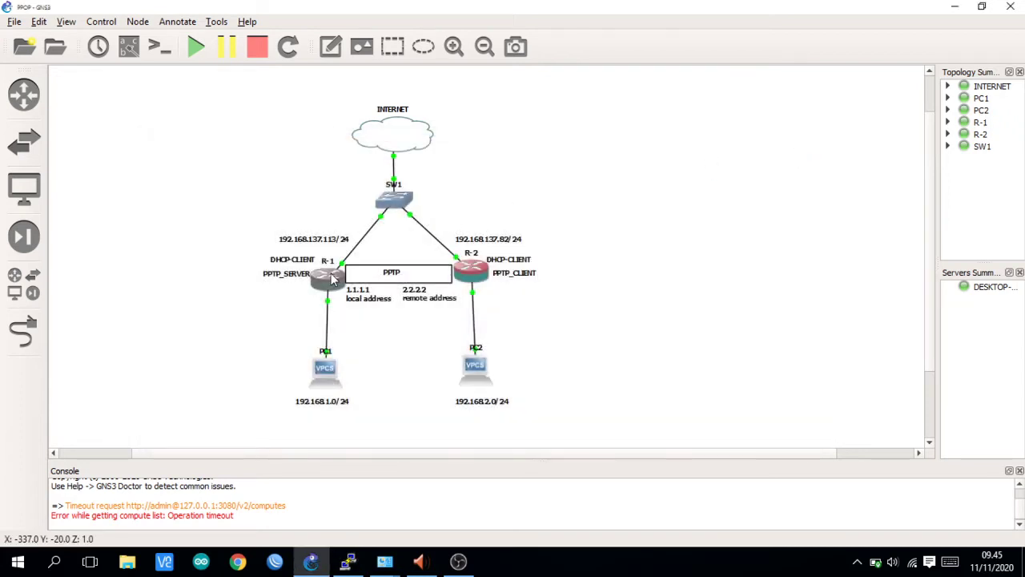
# - Reopen R-1's console, log in as admin past the key notice, and bring the diagram forward
pyautogui.doubleClick(331, 274)
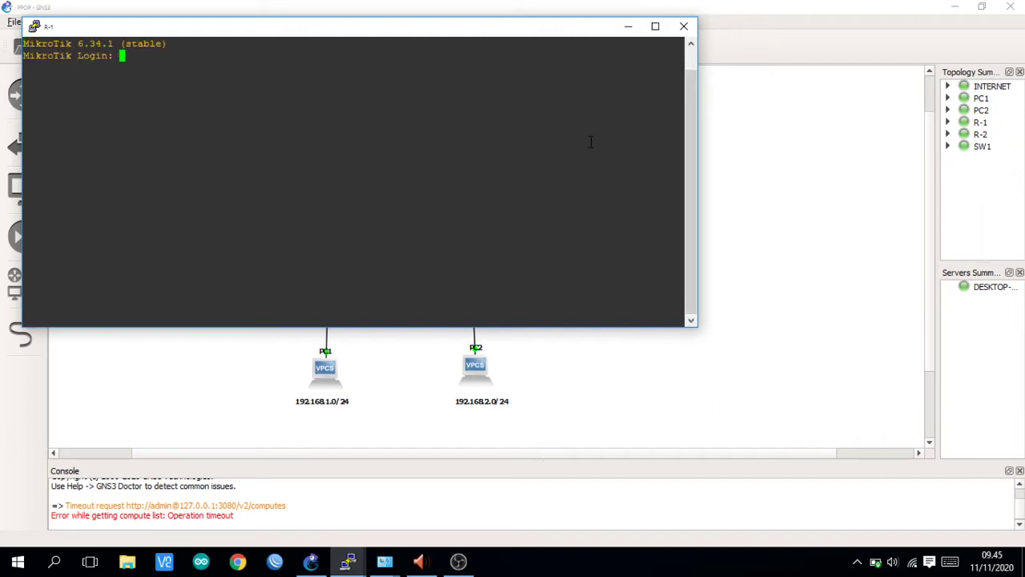
pyautogui.write('admin')
pyautogui.press('Return')
pyautogui.press('Return')
pyautogui.moveTo(506, 34); pyautogui.dragTo(910, 125)
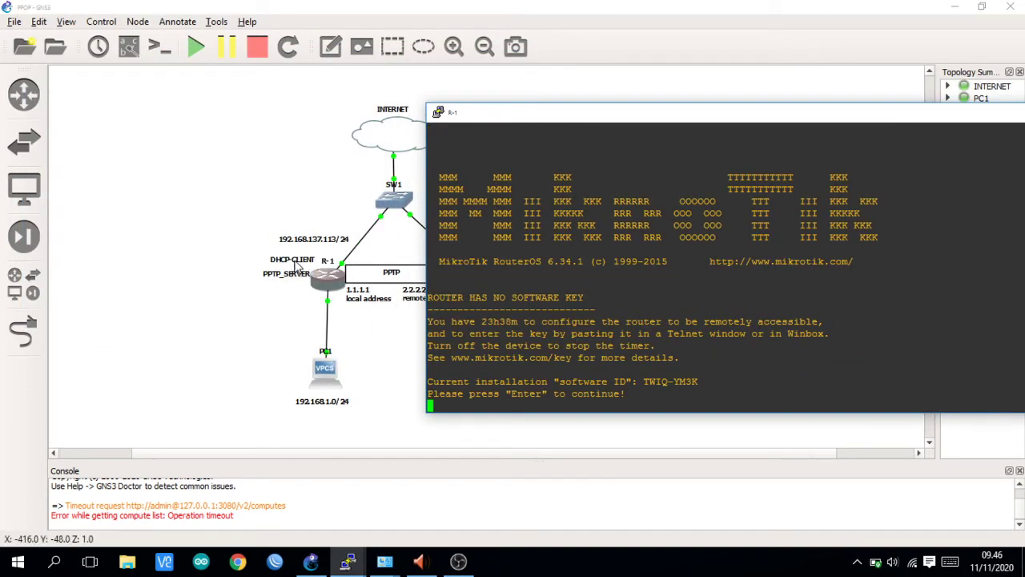
pyautogui.moveTo(560, 119); pyautogui.dragTo(247, 135)
pyautogui.press('Return')
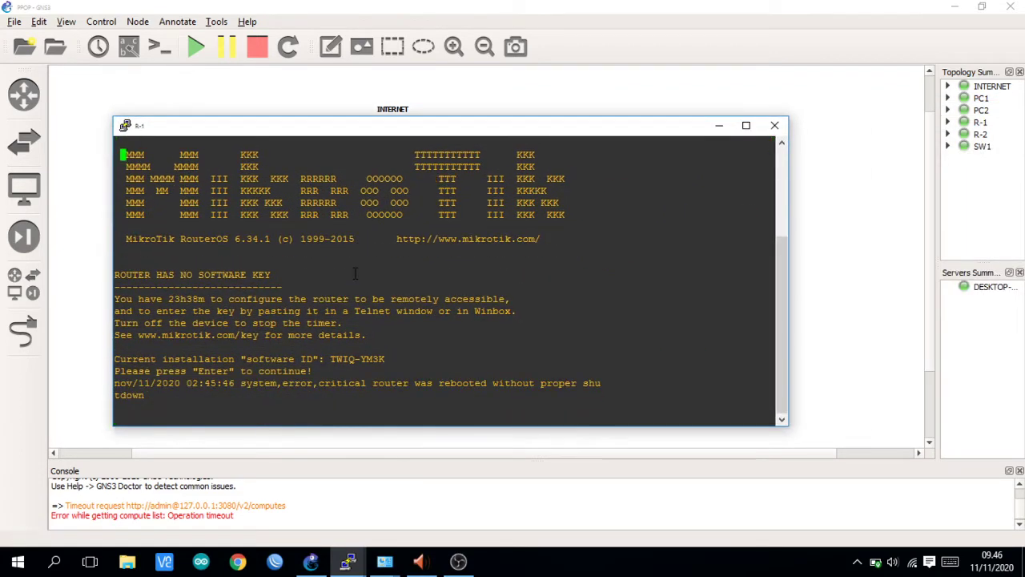
pyautogui.click(543, 103)
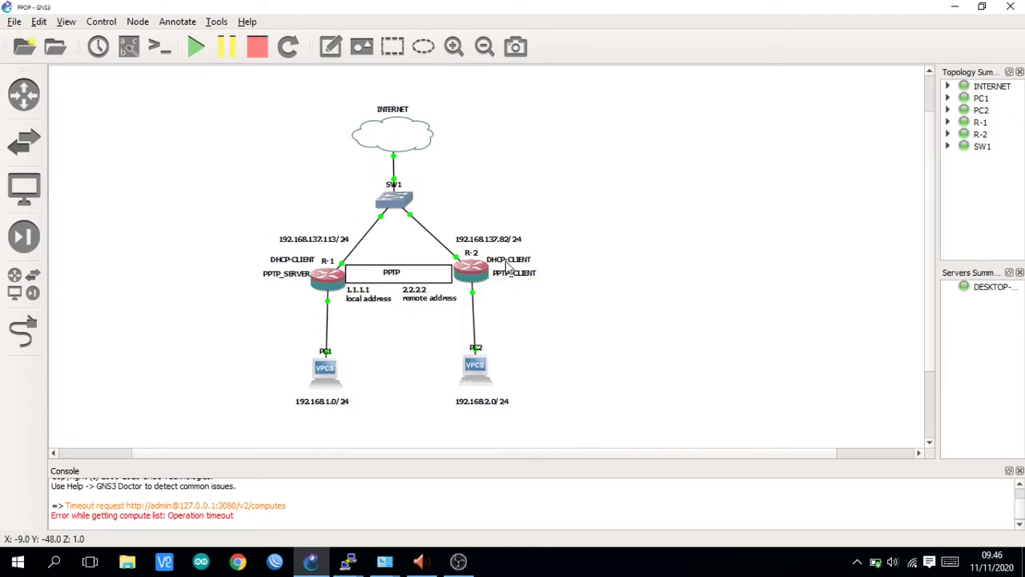
# - Run 'system identity set' on R-1 to give it a custom name ending in _R1
pyautogui.click(323, 568)
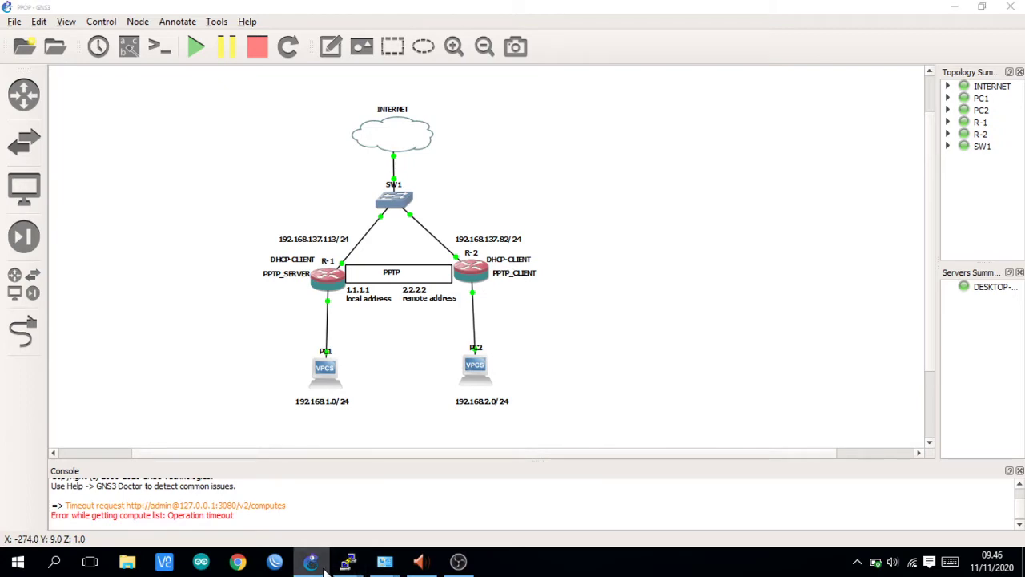
pyautogui.click(328, 569)
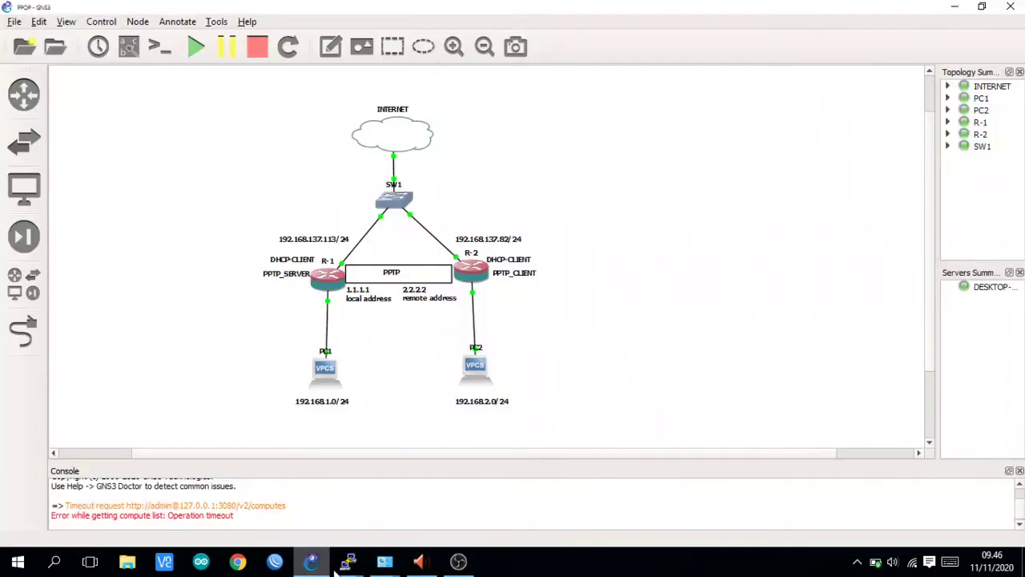
pyautogui.moveTo(347, 562)
pyautogui.click(383, 516)
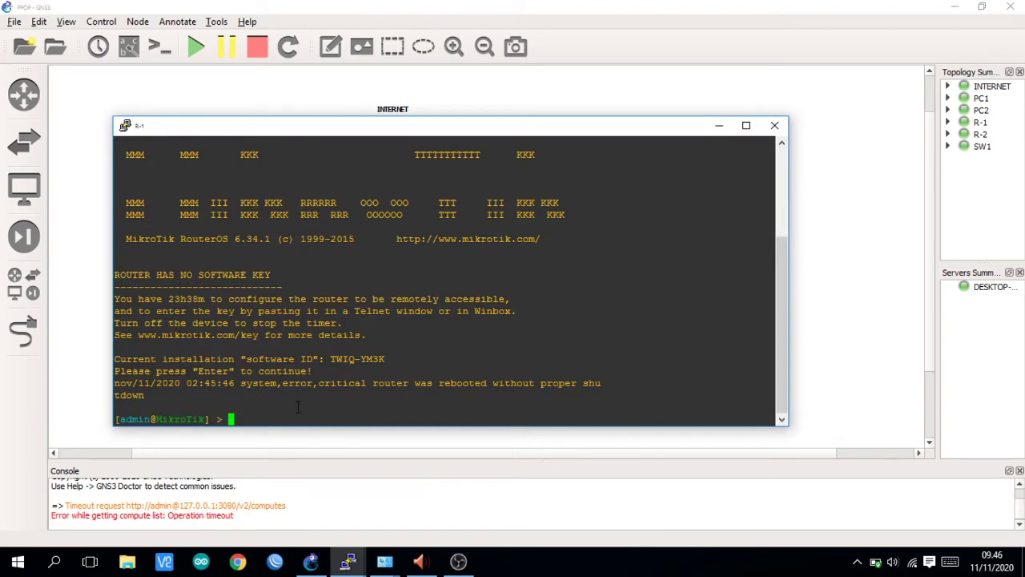
pyautogui.write('system identity set name=Marchel')
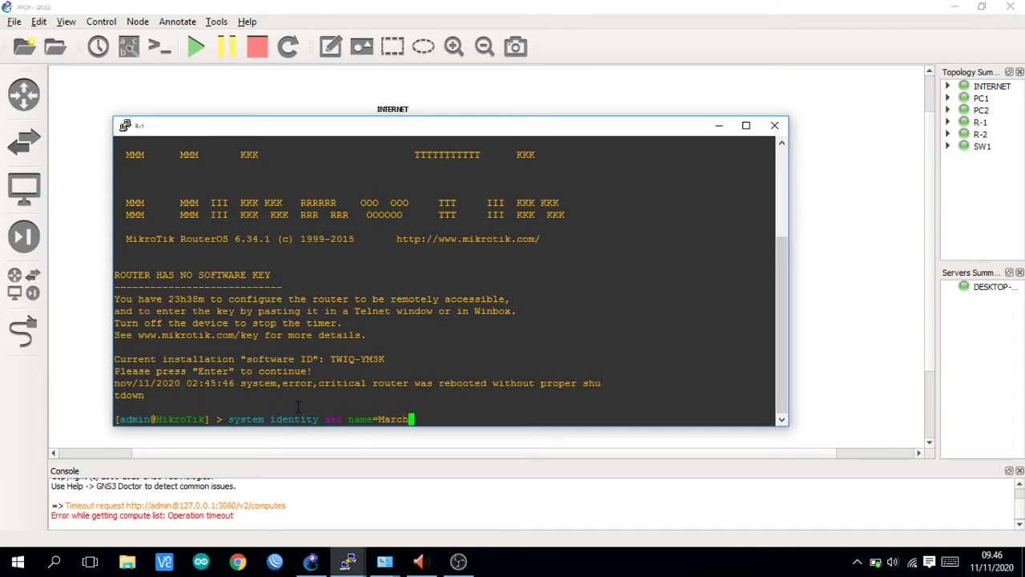
pyautogui.write('_R1')
pyautogui.press('Return')
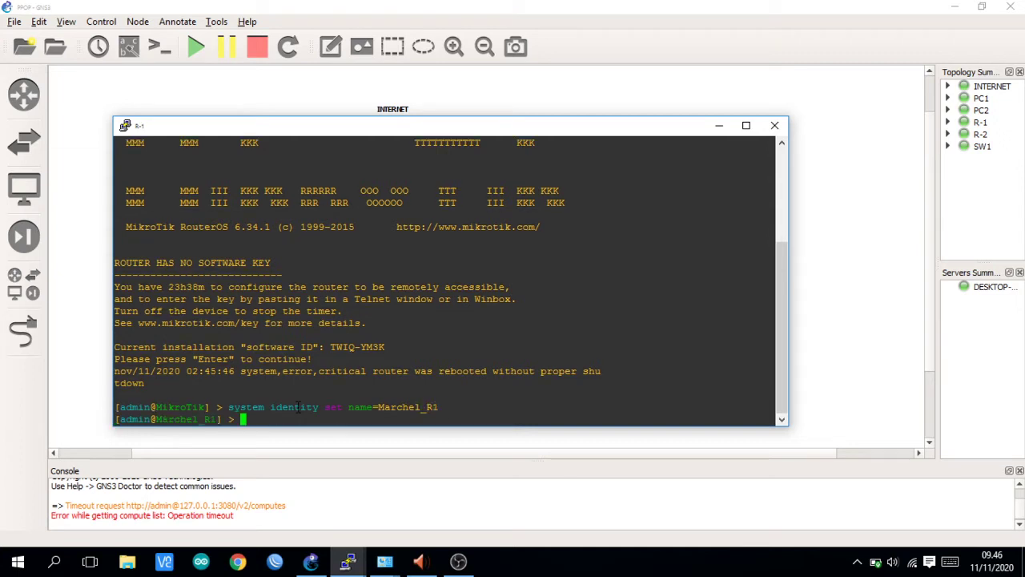
pyautogui.press('Return')
# - Connect WinBox to the _R1 router from the refreshed Neighbors list and dismiss the licence notice
pyautogui.click(810, 297)
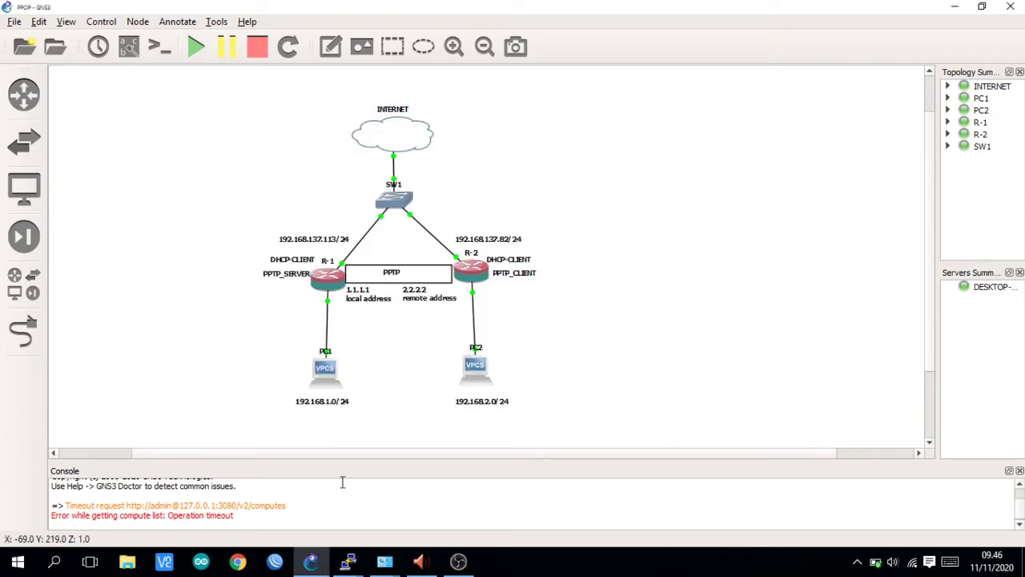
pyautogui.click(275, 561)
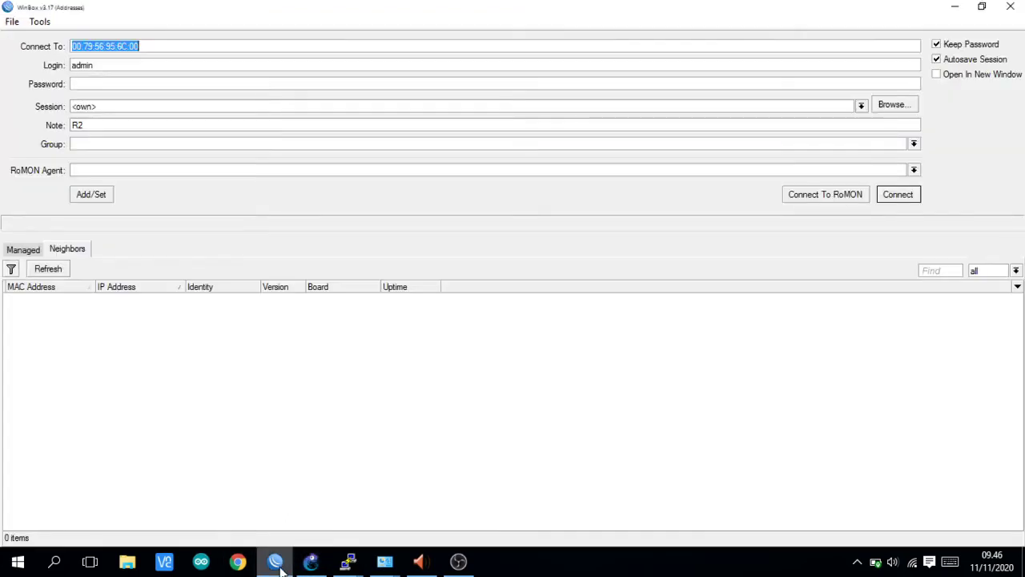
pyautogui.click(64, 274)
pyautogui.click(64, 273)
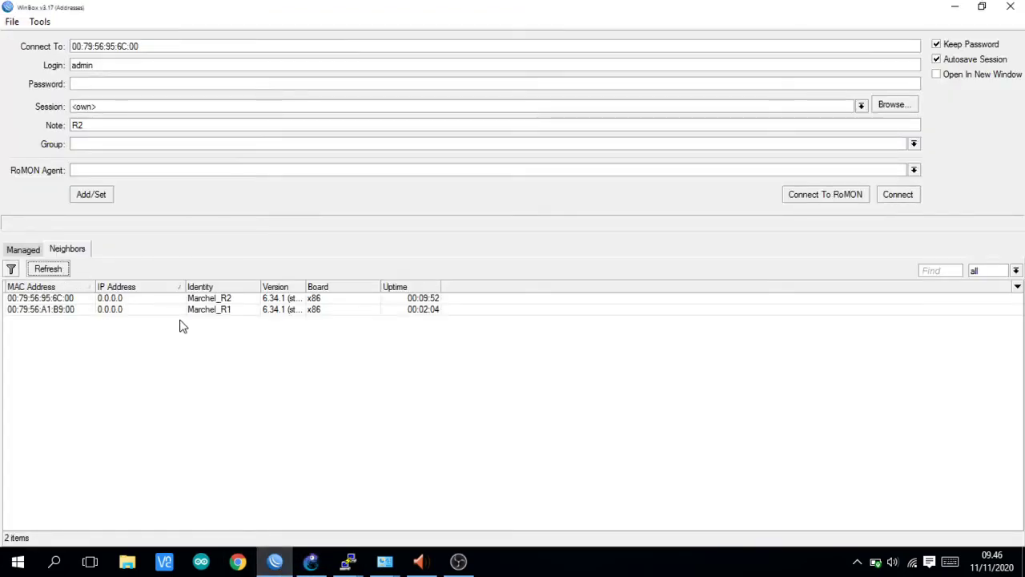
pyautogui.click(75, 312)
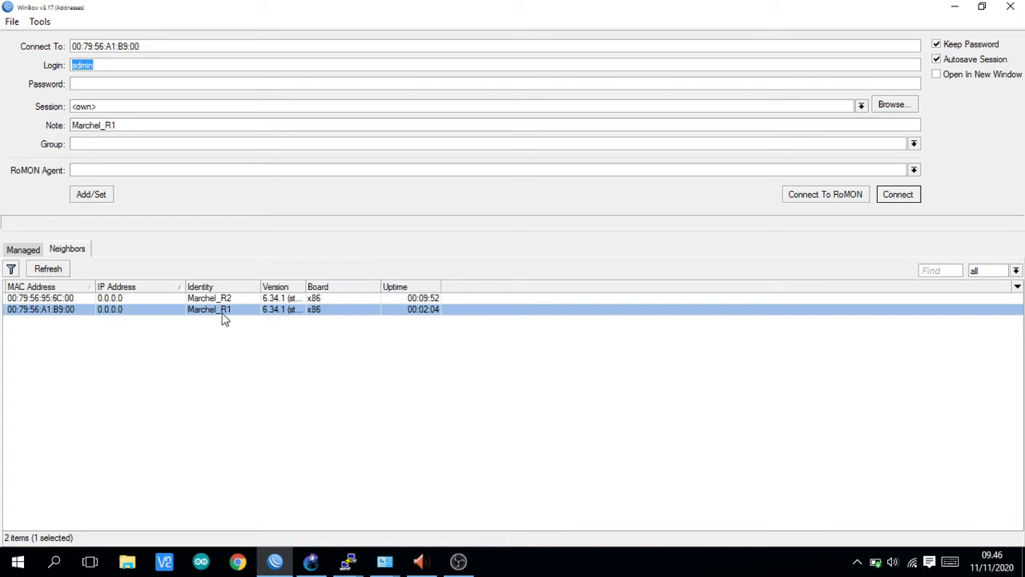
pyautogui.click(900, 195)
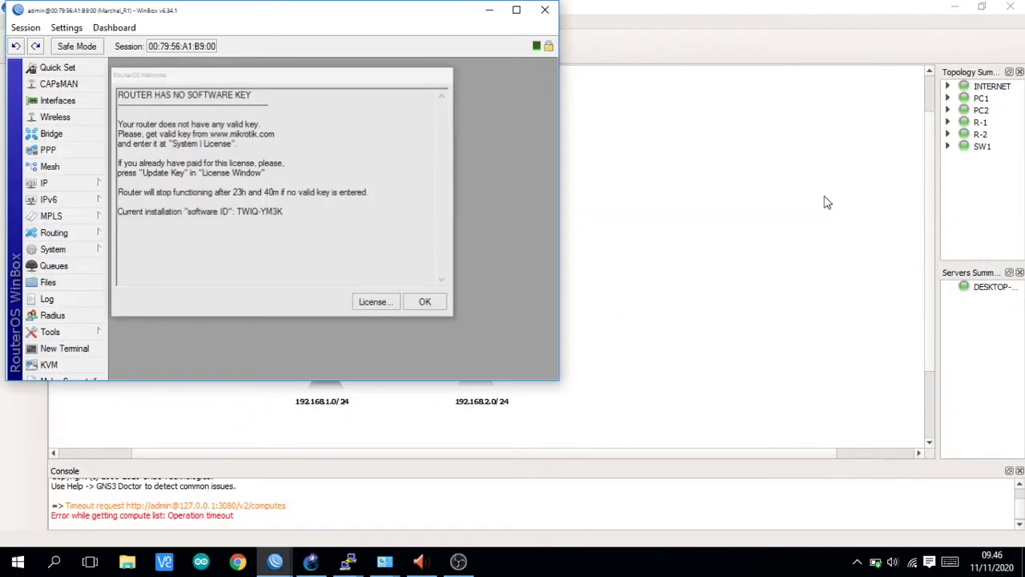
pyautogui.click(420, 303)
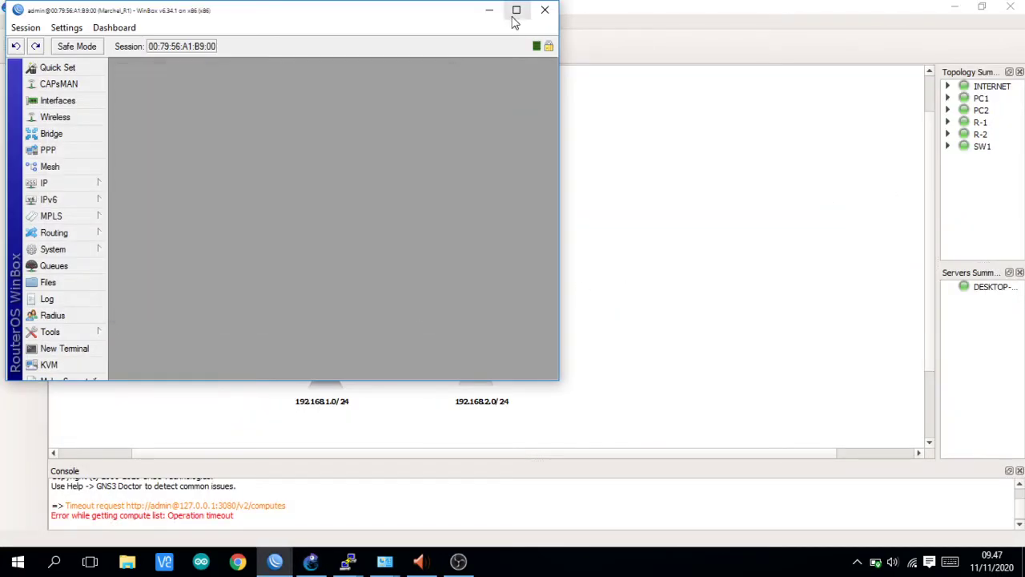
# - Add a DHCP client on ether1, then check its 192.168.137.253/24 address in IP > Addresses
pyautogui.click(516, 10)
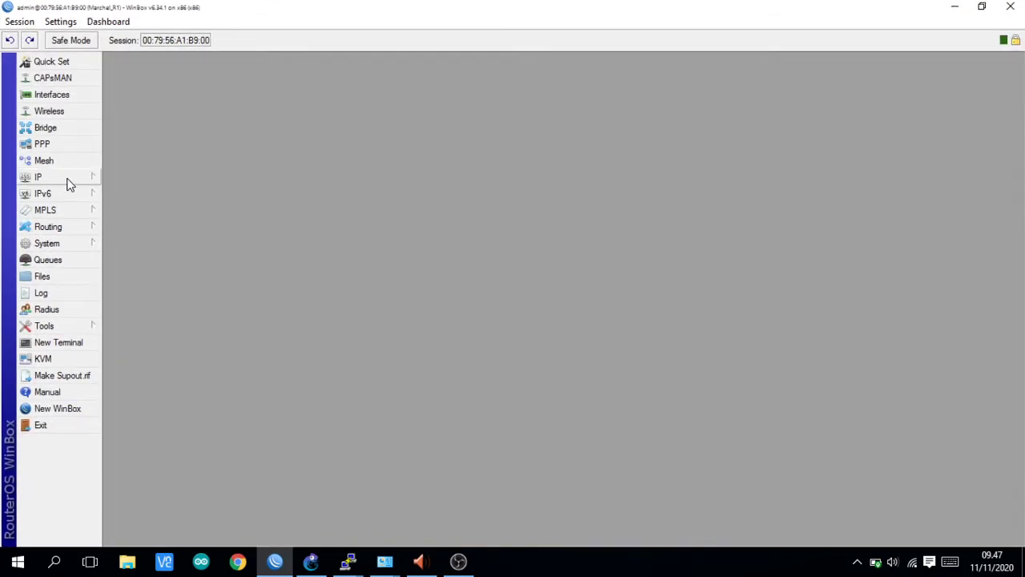
pyautogui.click(67, 179)
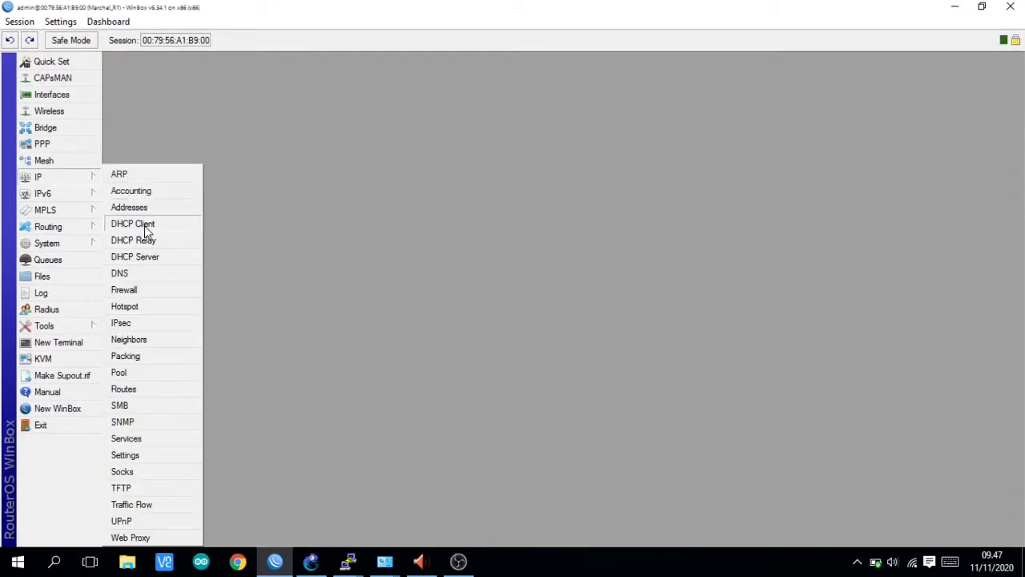
pyautogui.click(145, 227)
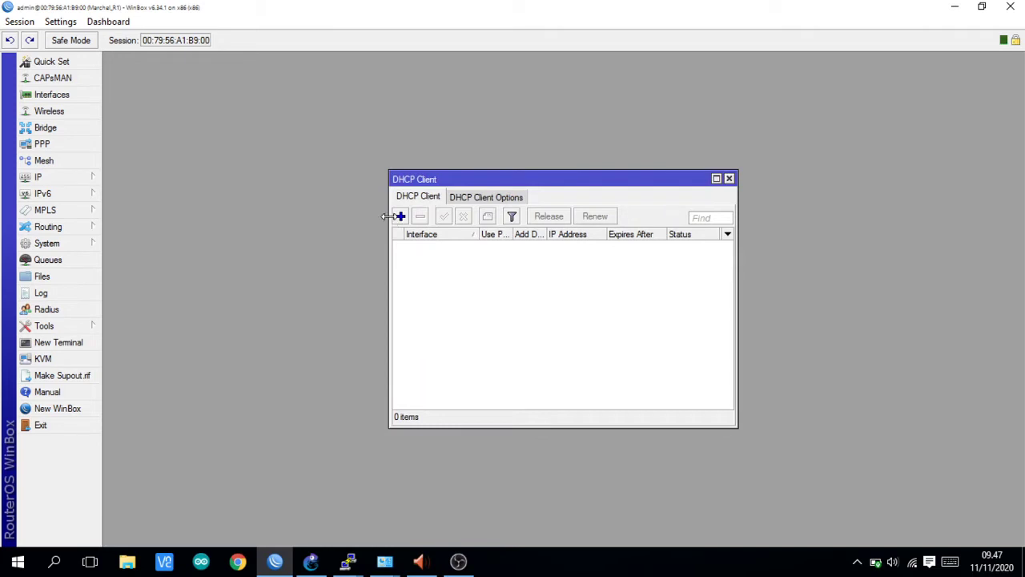
pyautogui.click(401, 217)
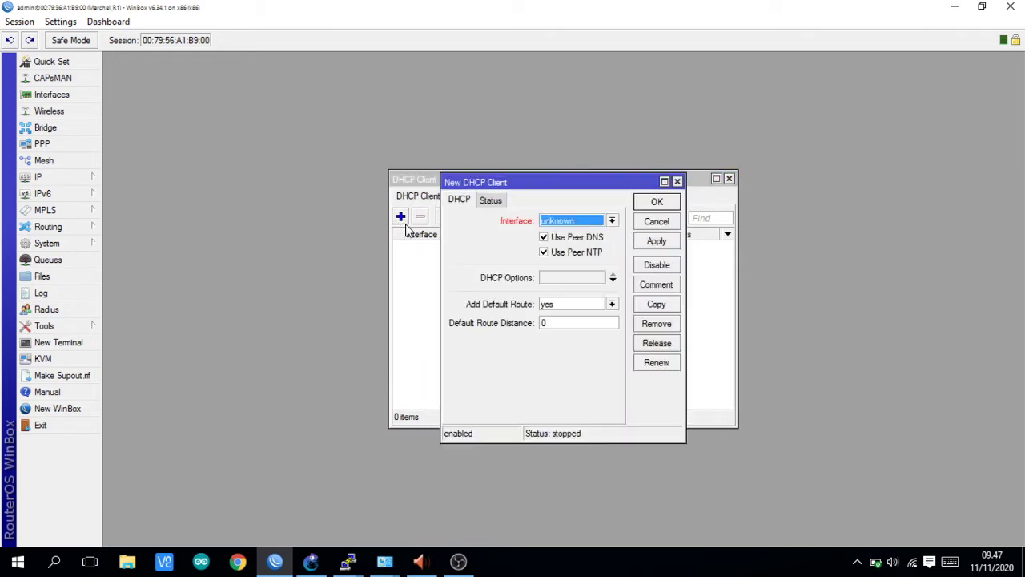
pyautogui.click(656, 242)
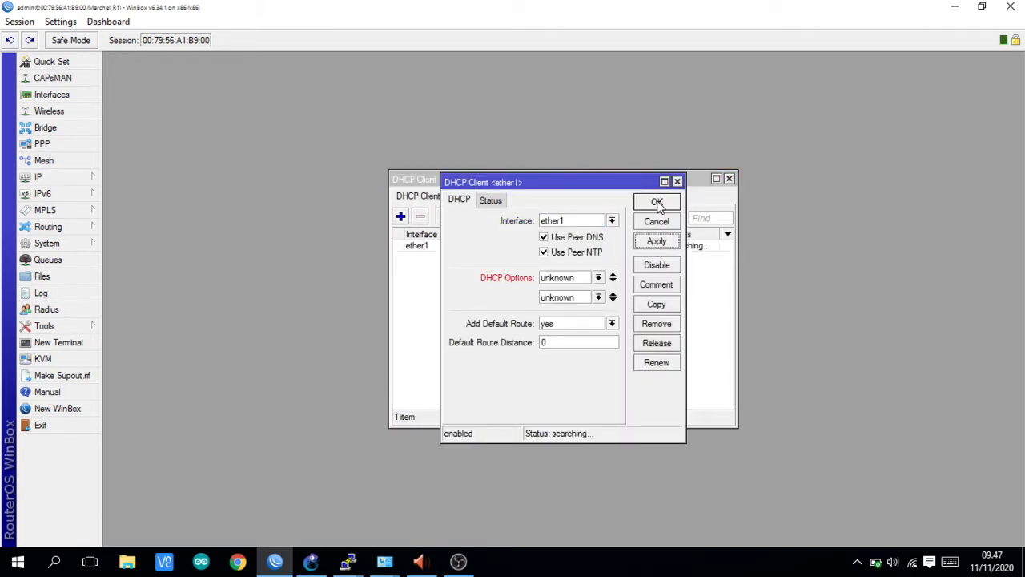
pyautogui.click(657, 203)
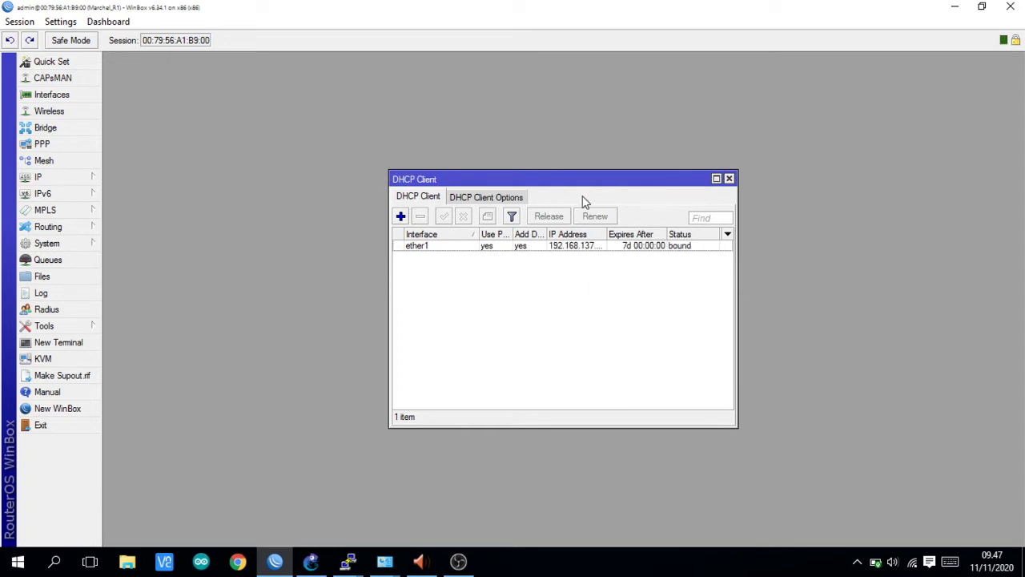
pyautogui.click(92, 177)
pyautogui.click(135, 205)
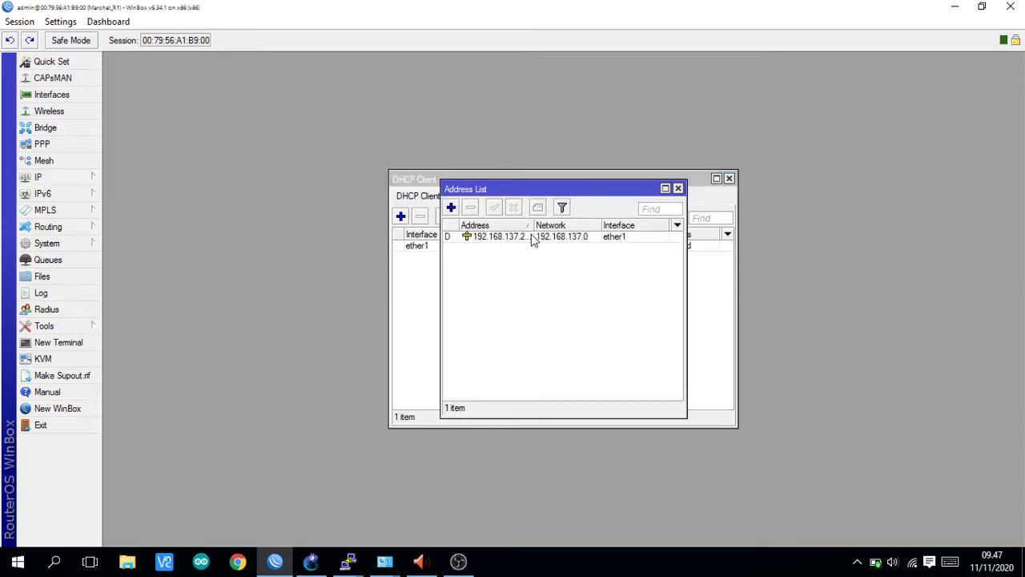
pyautogui.moveTo(529, 226); pyautogui.dragTo(549, 226)
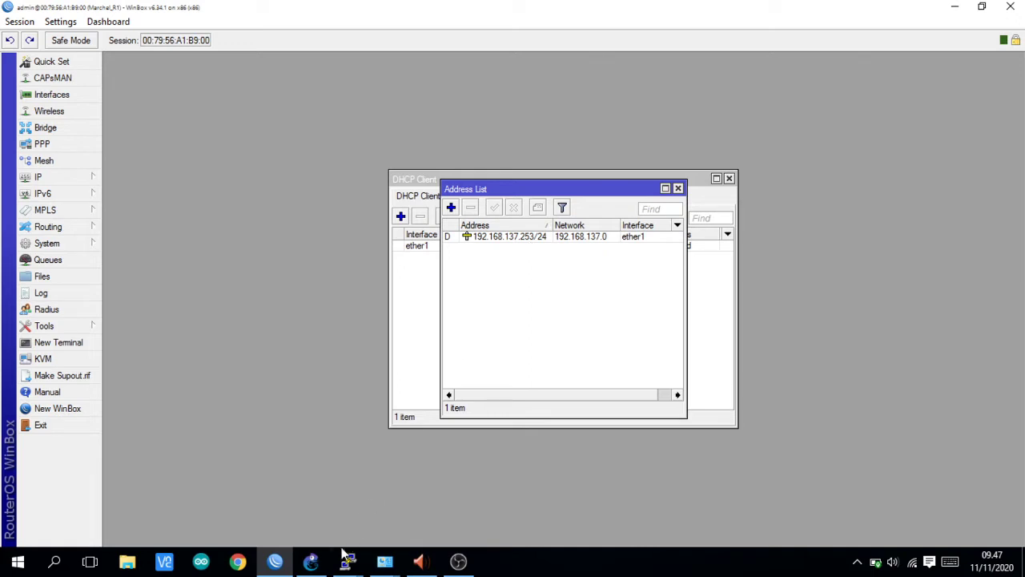
# - Change R-1's diagram label from 192.168.137.113/24 to 192.168.137.253/24, then return to WinBox
pyautogui.click(311, 561)
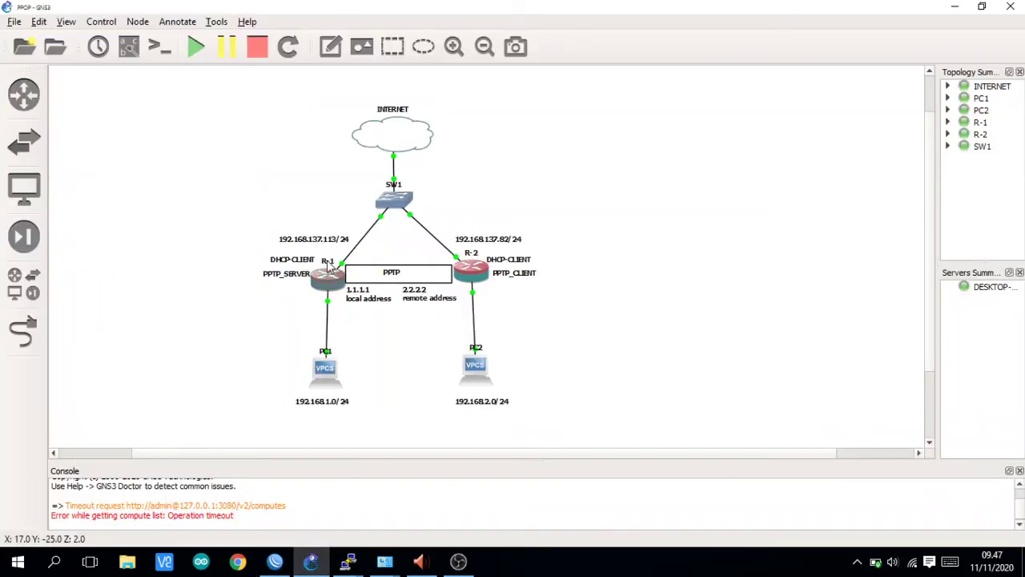
pyautogui.doubleClick(331, 240)
pyautogui.click(332, 240)
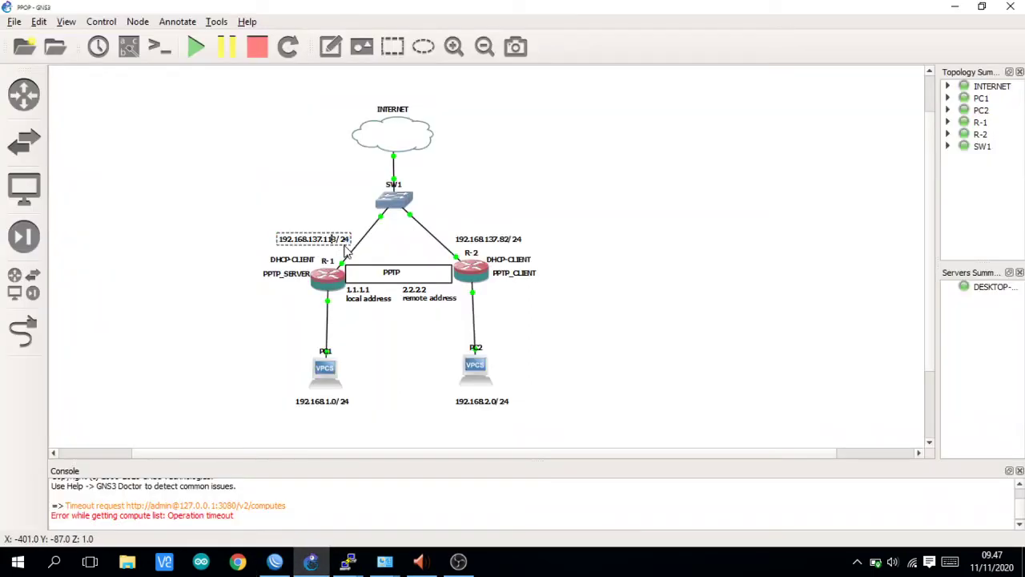
pyautogui.press('BackSpace')
pyautogui.press('BackSpace')
pyautogui.press('BackSpace')
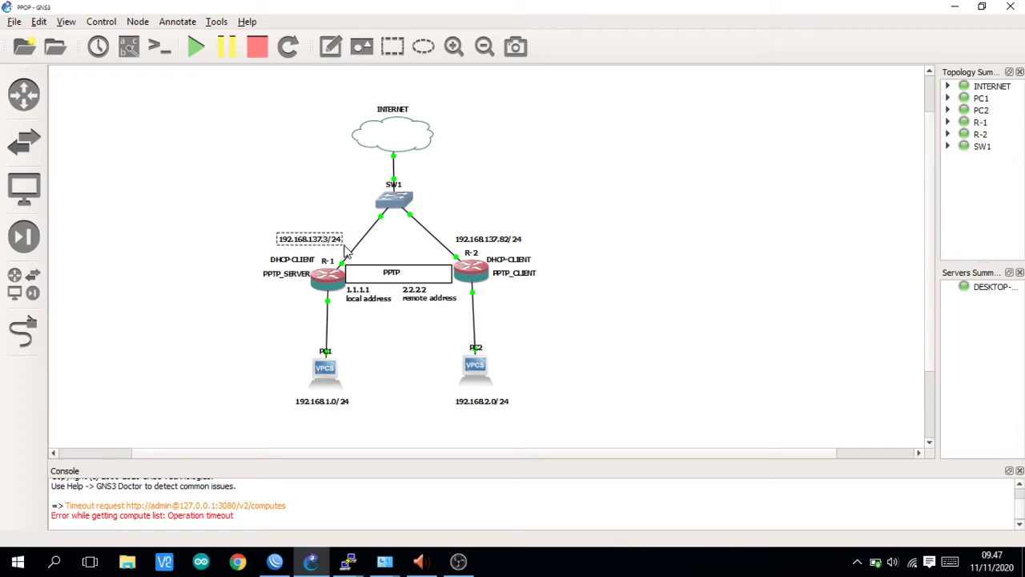
pyautogui.write('283')
pyautogui.click(232, 289)
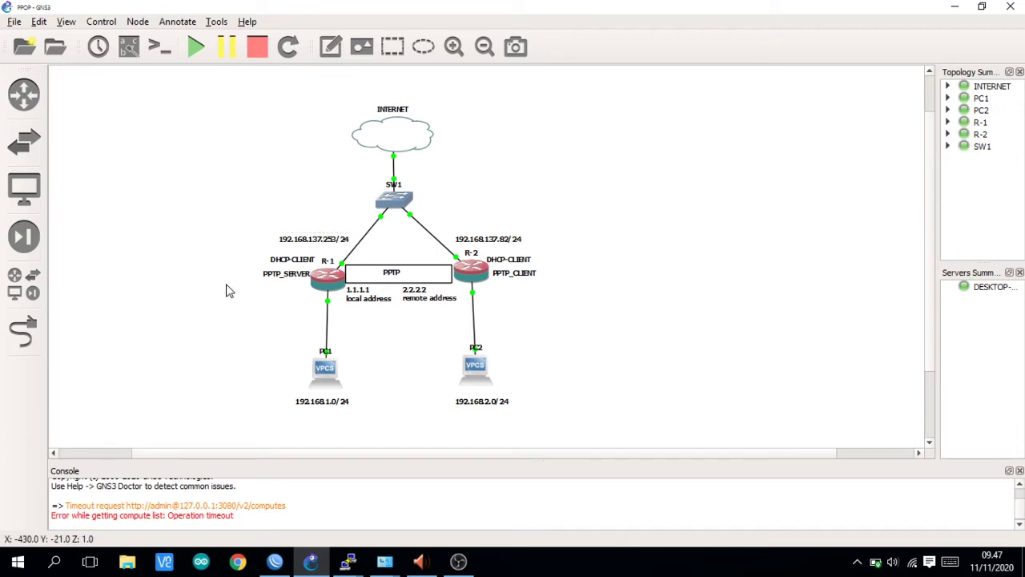
pyautogui.click(286, 569)
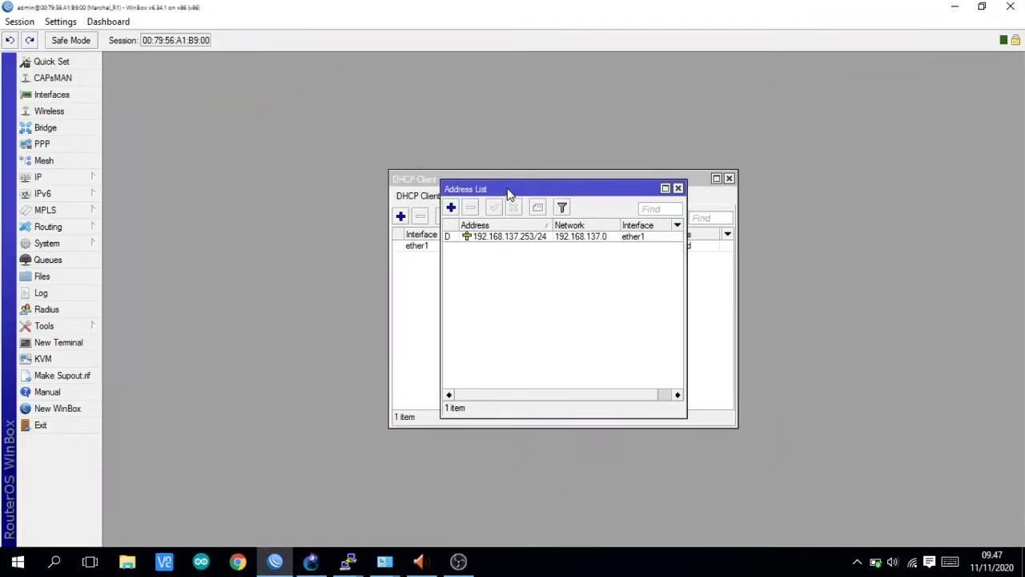
# - Add the static address 192.168.1.1/24 on ether2 in WinBox
pyautogui.moveTo(508, 194); pyautogui.dragTo(271, 192)
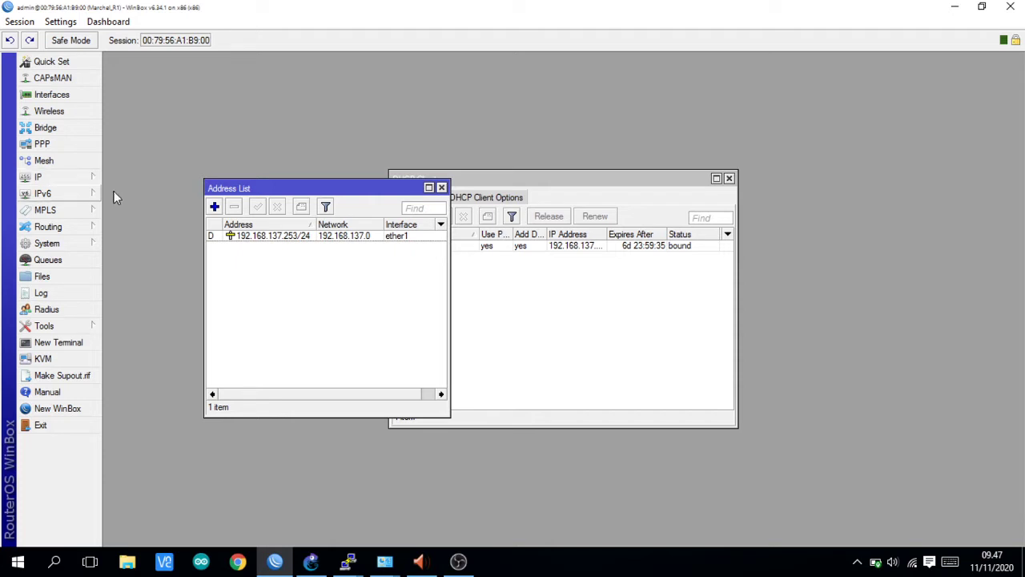
pyautogui.click(214, 206)
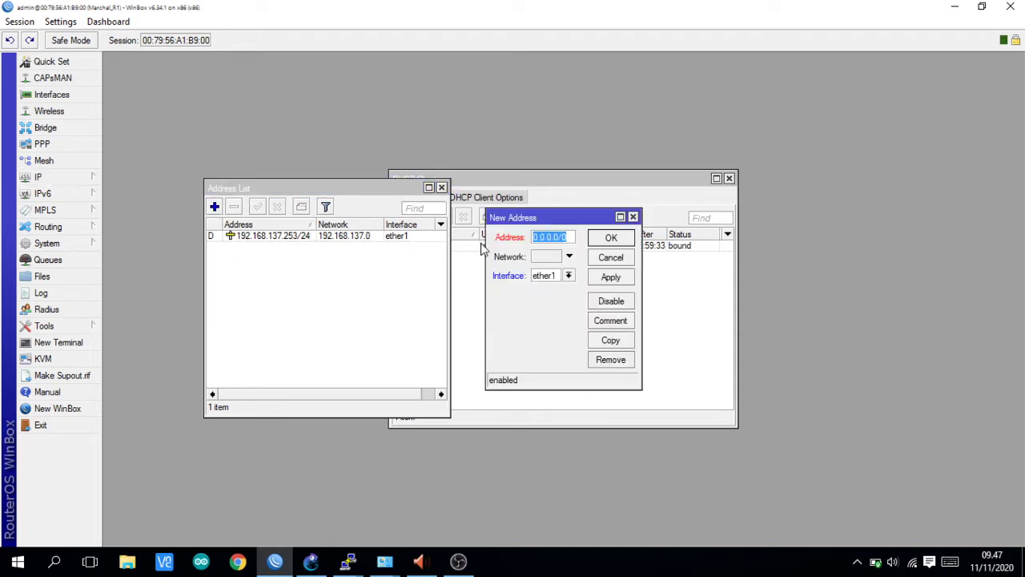
pyautogui.moveTo(555, 221); pyautogui.dragTo(311, 219)
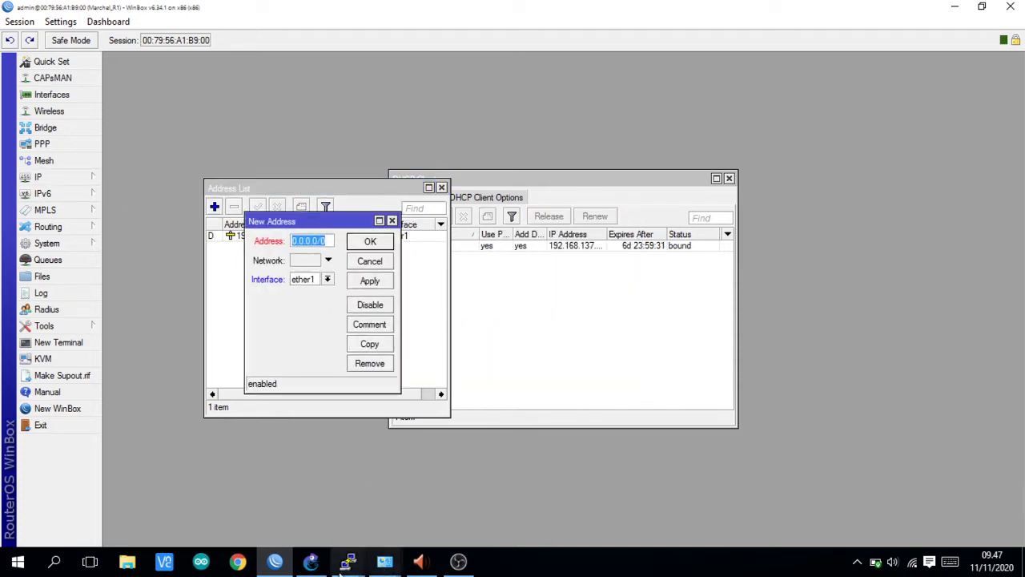
pyautogui.click(311, 561)
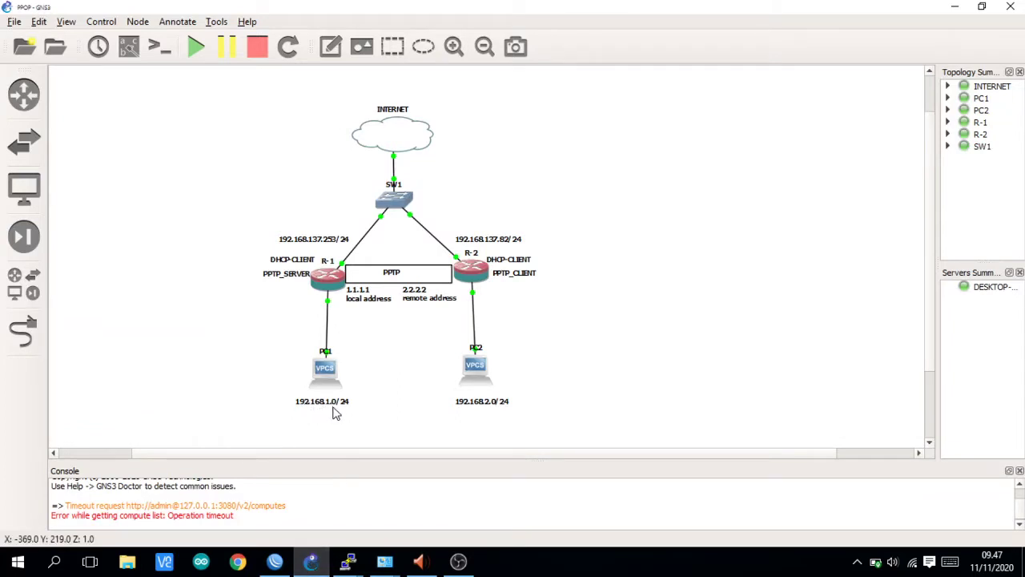
pyautogui.click(275, 560)
pyautogui.write('19')
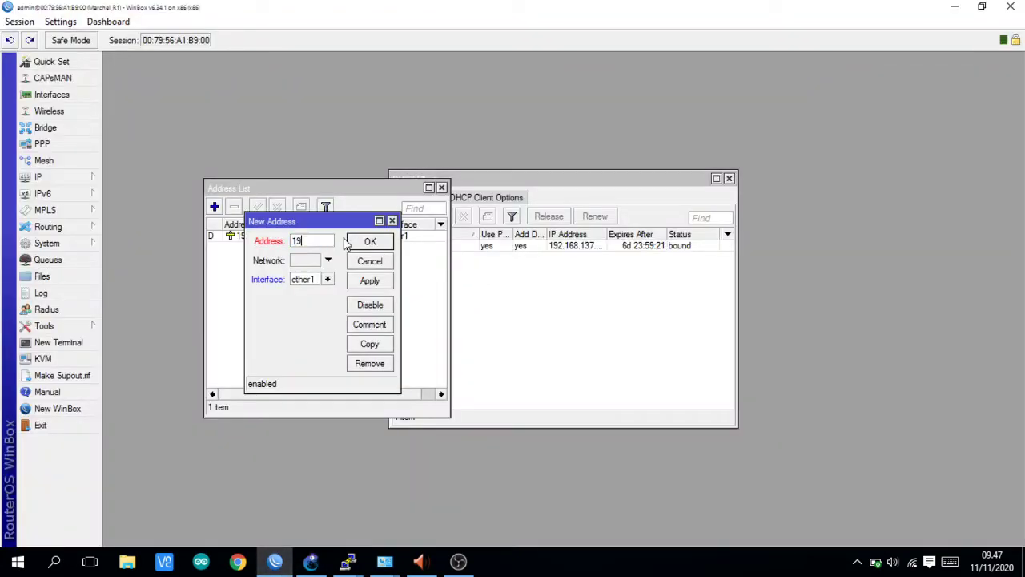
pyautogui.write('2.16')
pyautogui.write('8.1.1/24')
pyautogui.click(329, 281)
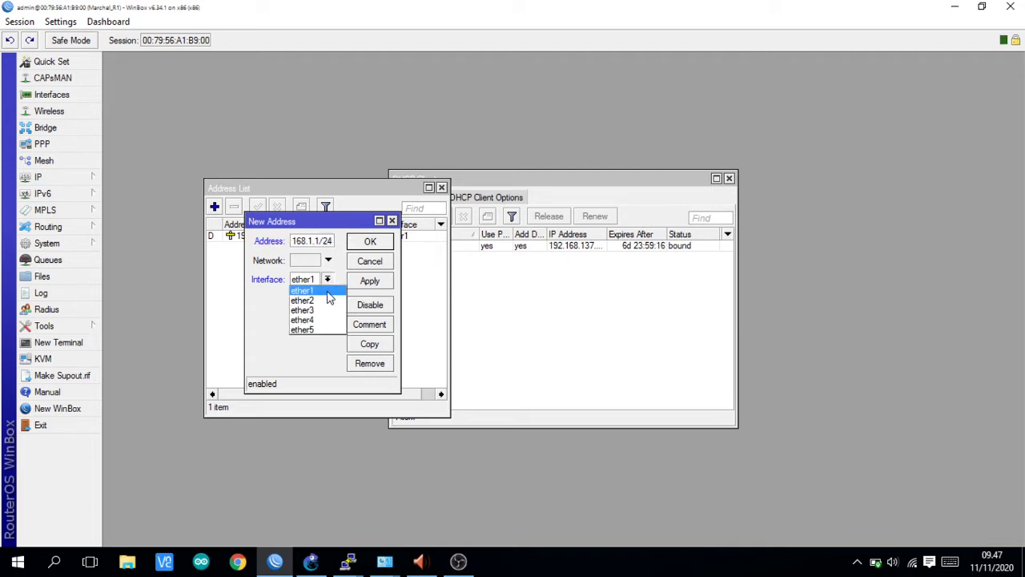
pyautogui.click(330, 301)
pyautogui.click(368, 282)
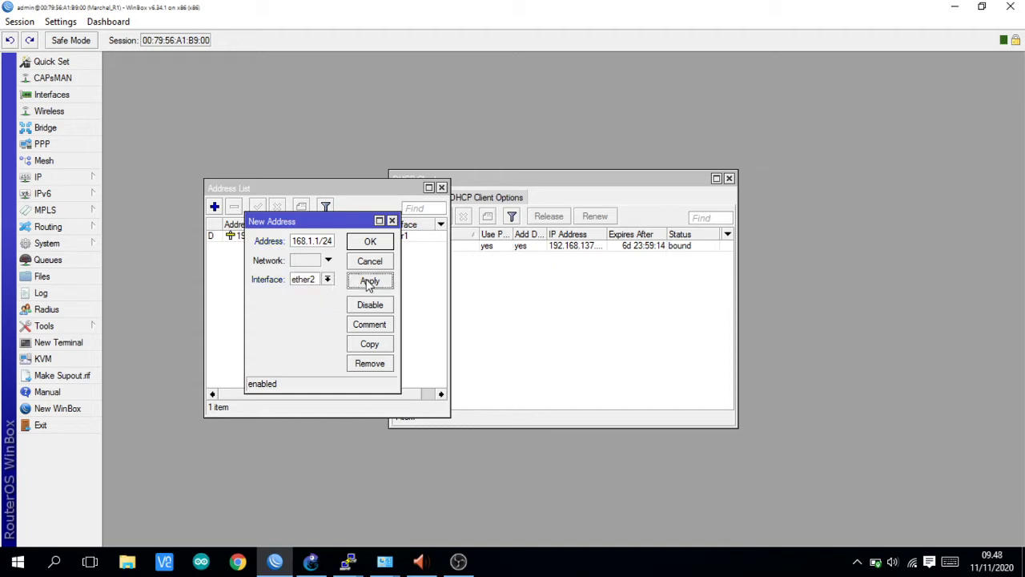
pyautogui.click(405, 245)
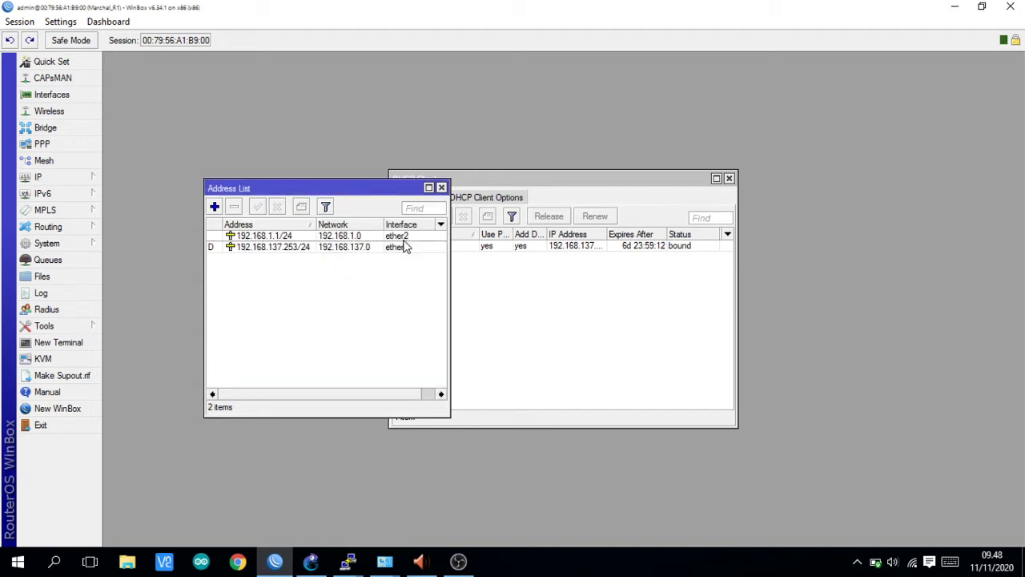
pyautogui.click(48, 177)
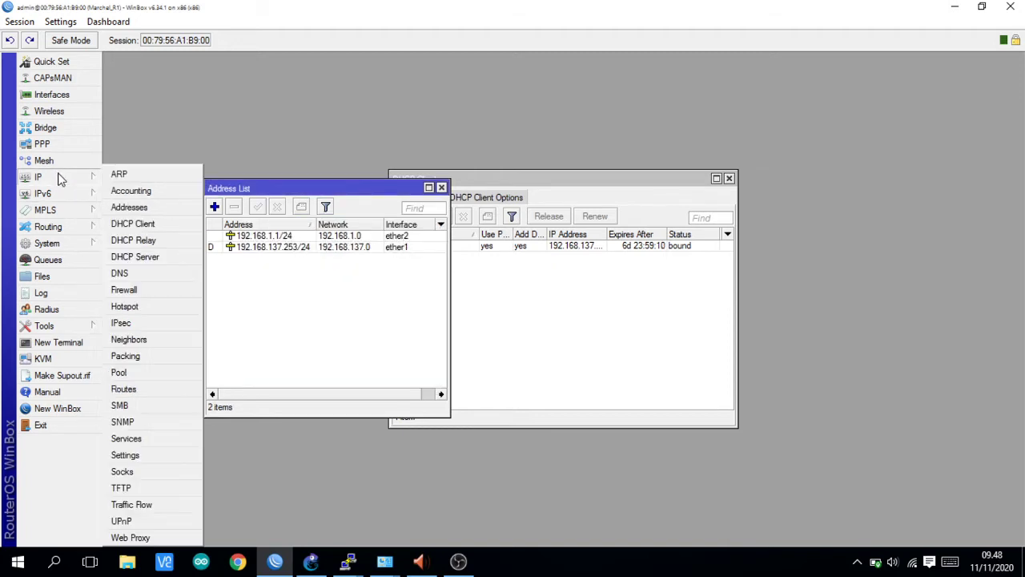
# - Start the DHCP Setup wizard and choose ether2 as the server interface
pyautogui.click(146, 255)
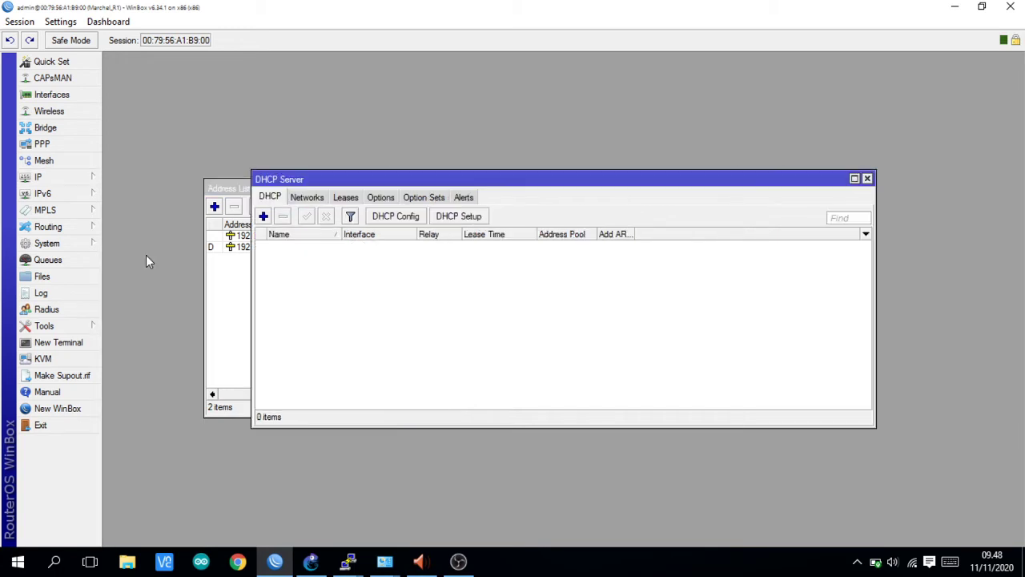
pyautogui.click(449, 220)
pyautogui.click(652, 296)
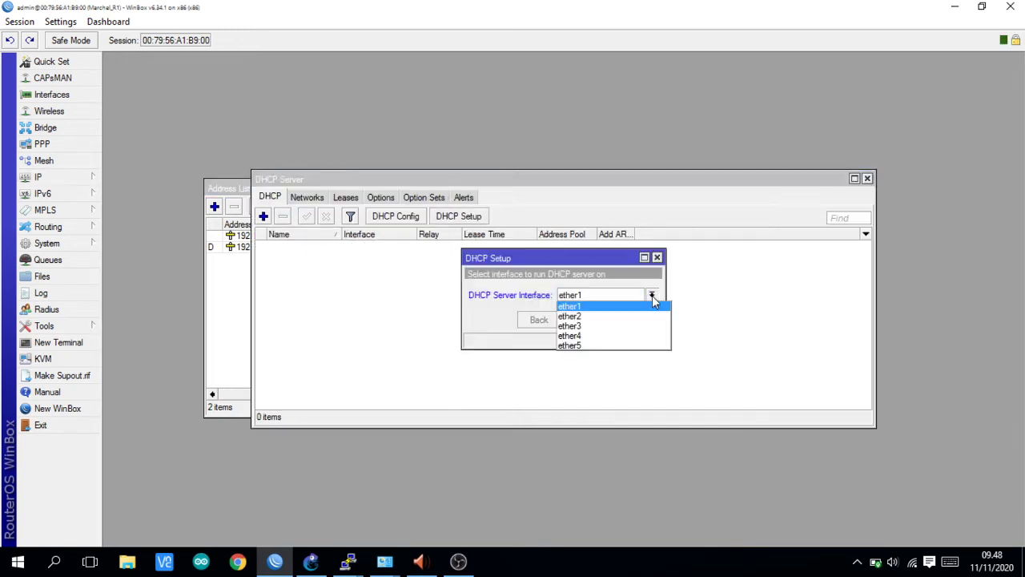
pyautogui.click(630, 312)
pyautogui.click(585, 319)
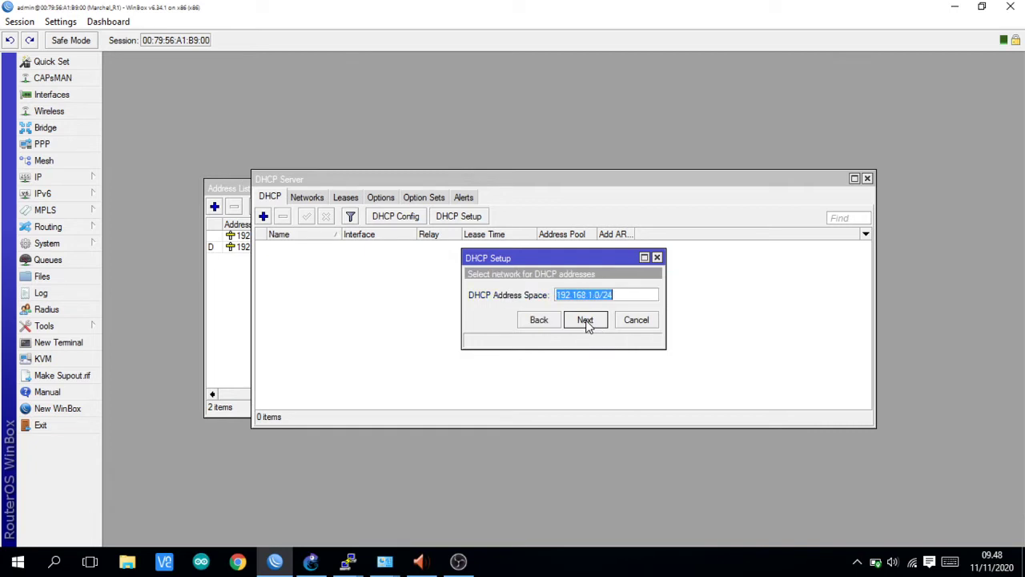
# - Accept the 192.168.1.0/24 space, gateway, range, DNS and 00:10:00 lease time
pyautogui.click(586, 320)
pyautogui.click(586, 320)
pyautogui.click(585, 319)
pyautogui.click(586, 320)
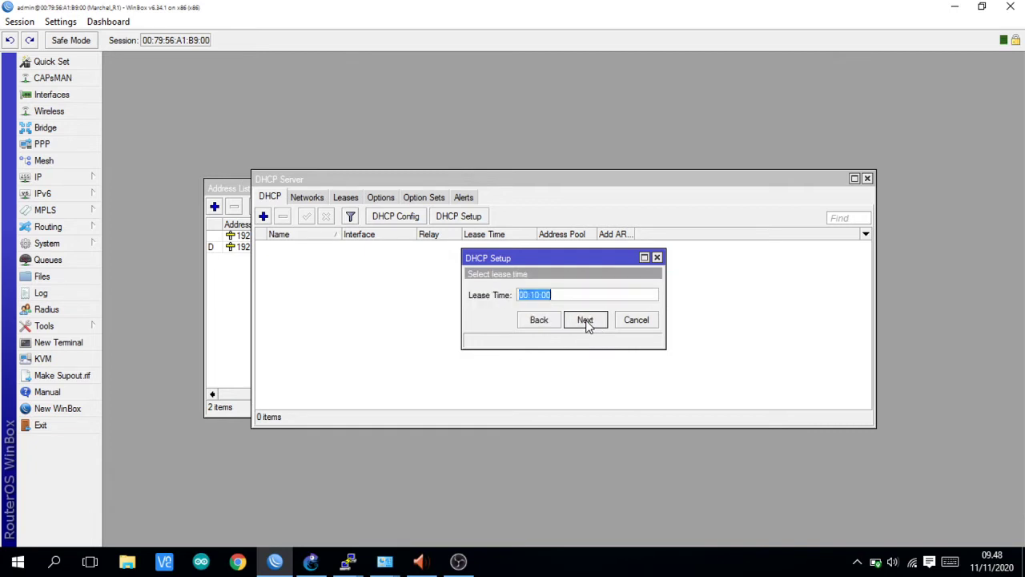
pyautogui.click(586, 319)
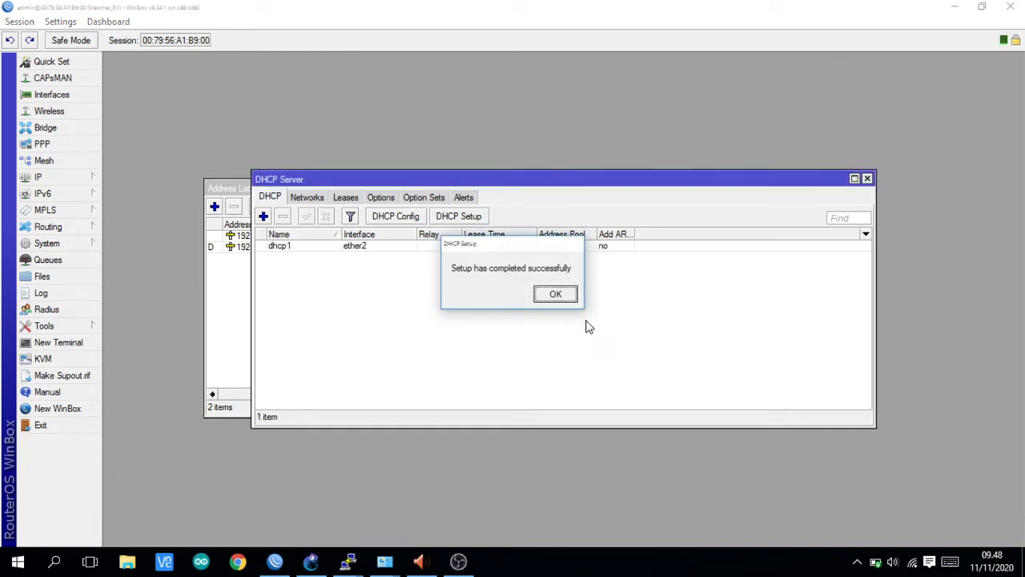
pyautogui.click(555, 294)
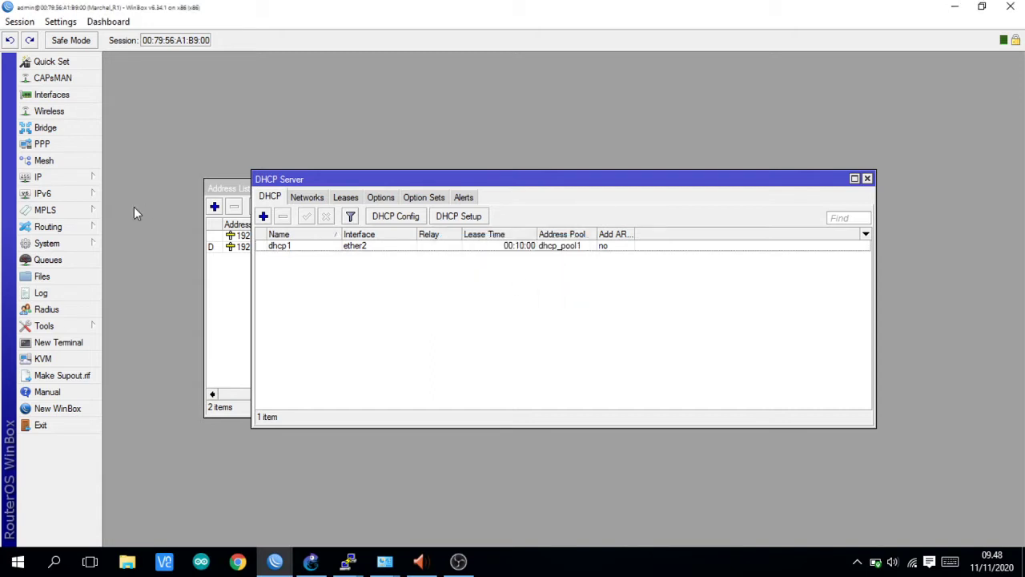
pyautogui.click(88, 177)
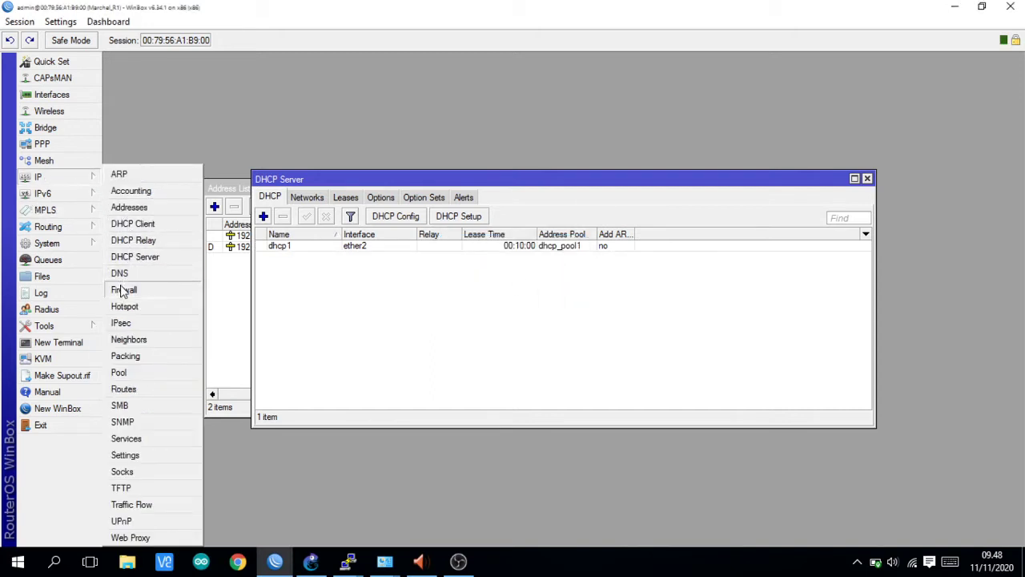
# - Add a new firewall NAT rule with out-interface ether1
pyautogui.click(121, 290)
pyautogui.click(345, 198)
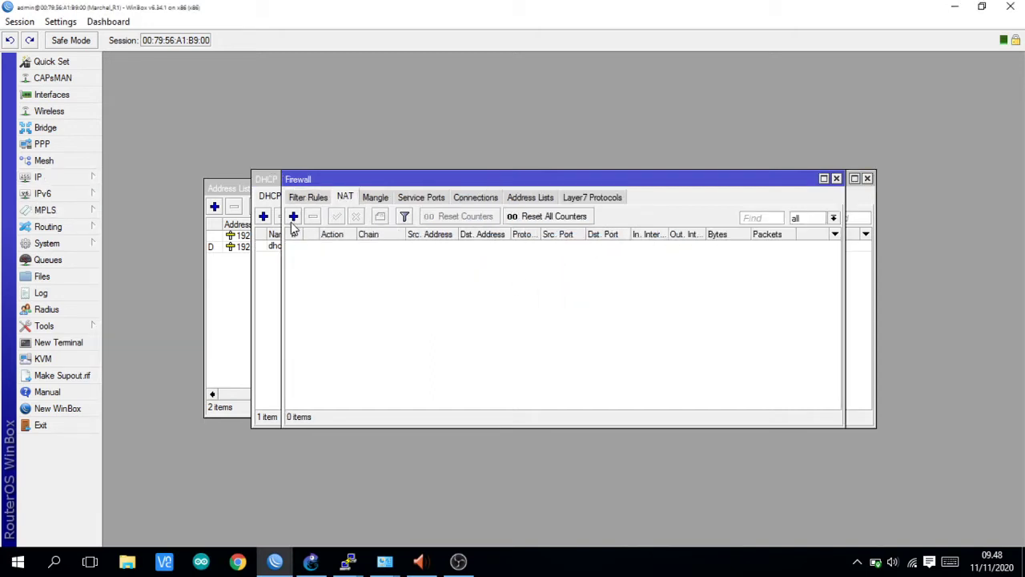
pyautogui.click(293, 216)
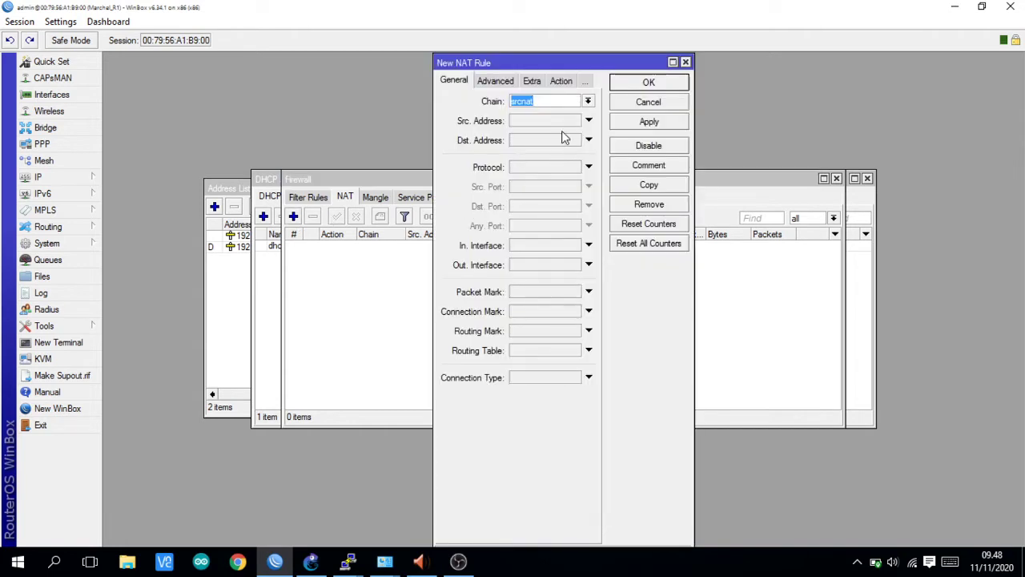
pyautogui.click(589, 264)
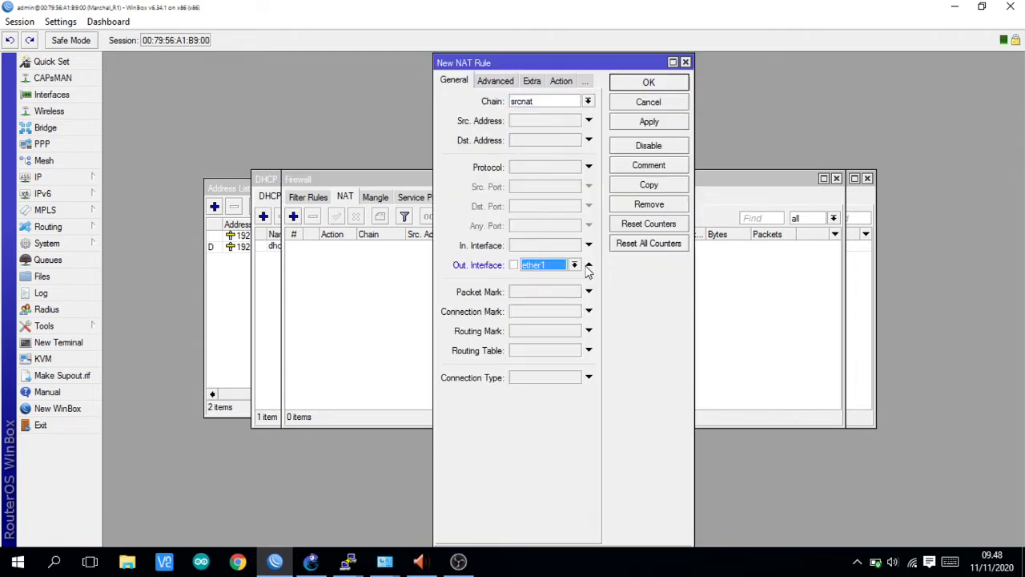
pyautogui.click(574, 267)
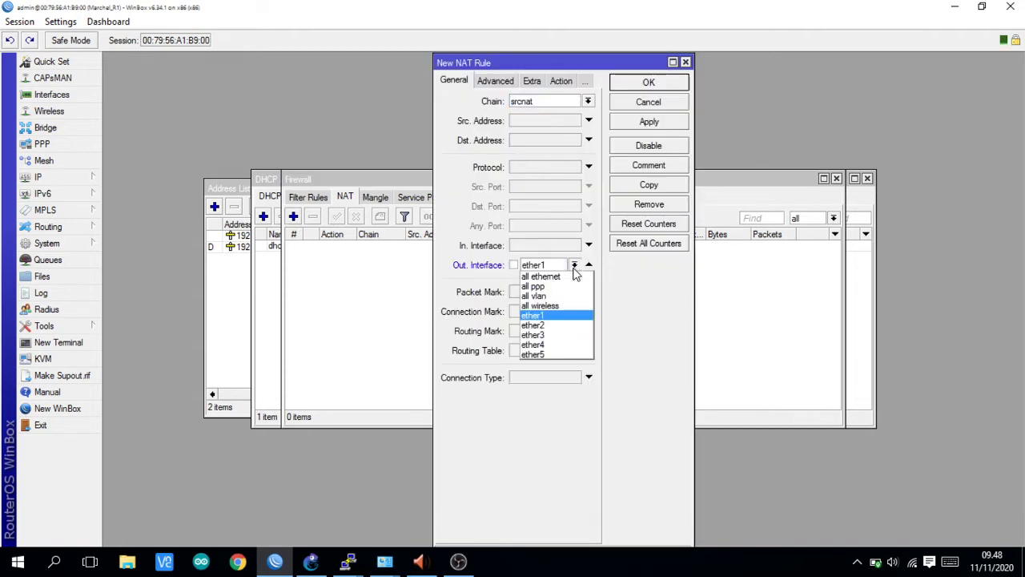
pyautogui.click(548, 314)
# - Set the NAT rule's action to masquerade, then apply and save it
pyautogui.click(565, 81)
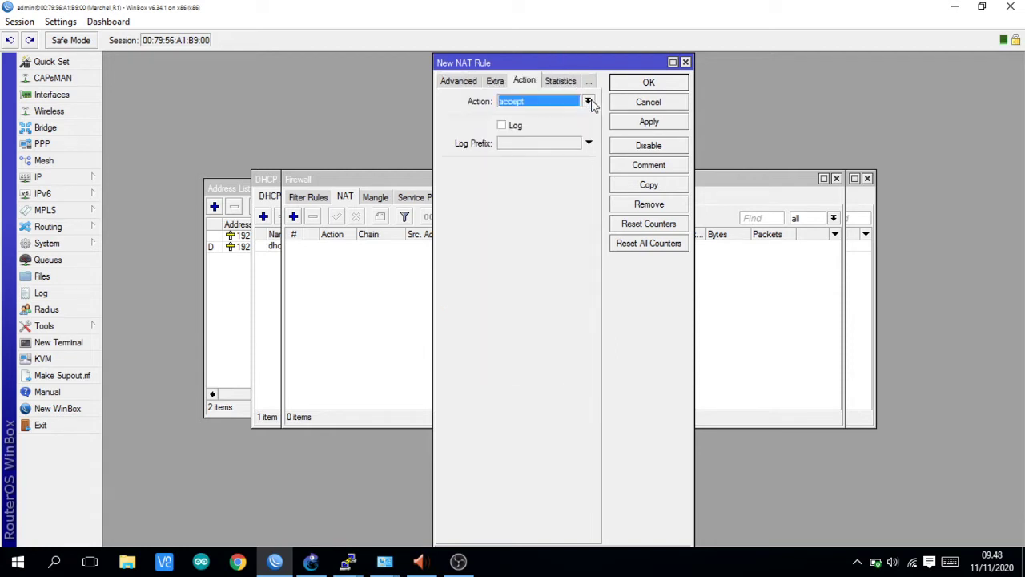
pyautogui.click(589, 101)
pyautogui.click(550, 170)
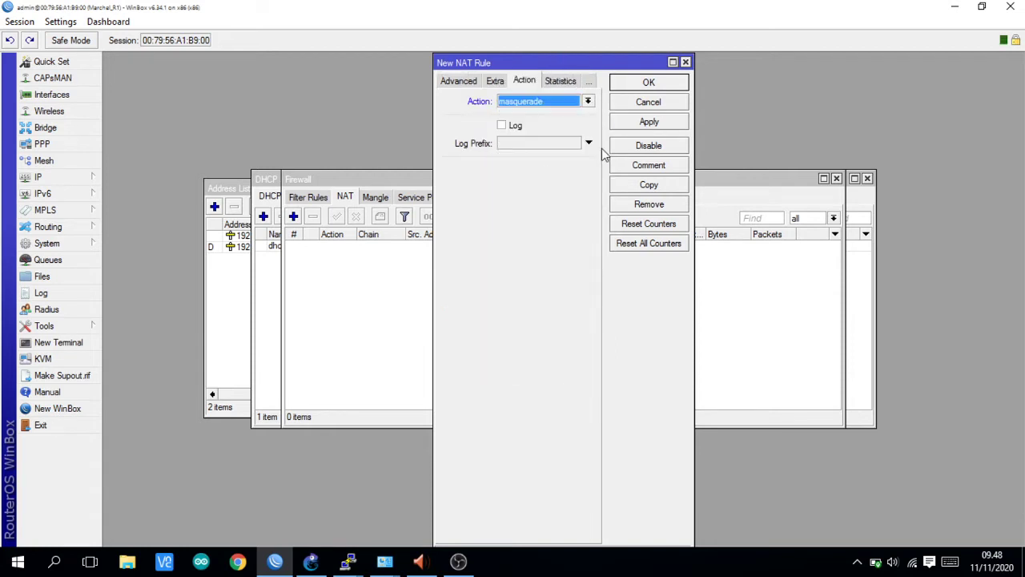
pyautogui.click(654, 123)
pyautogui.click(654, 83)
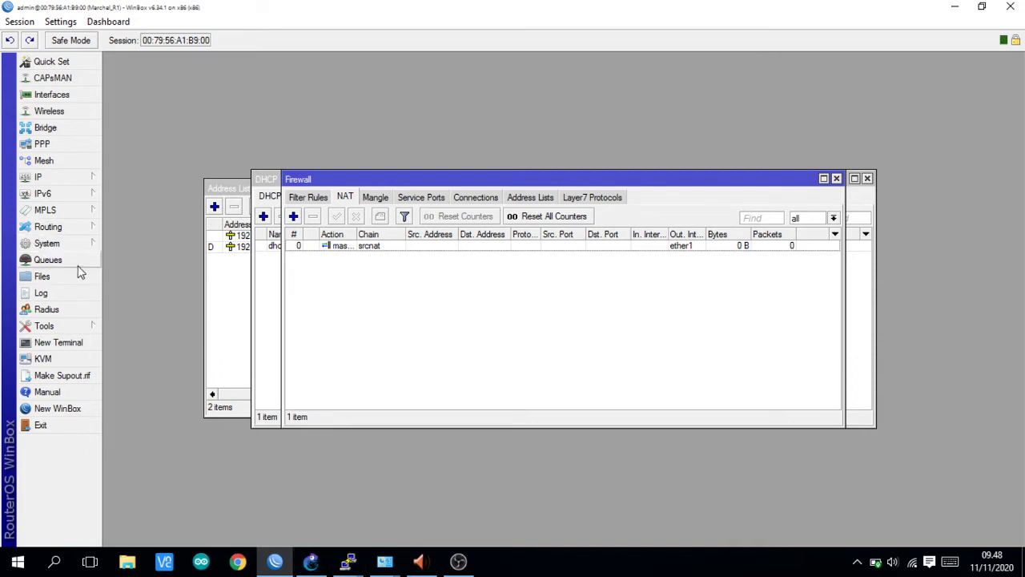
pyautogui.click(314, 562)
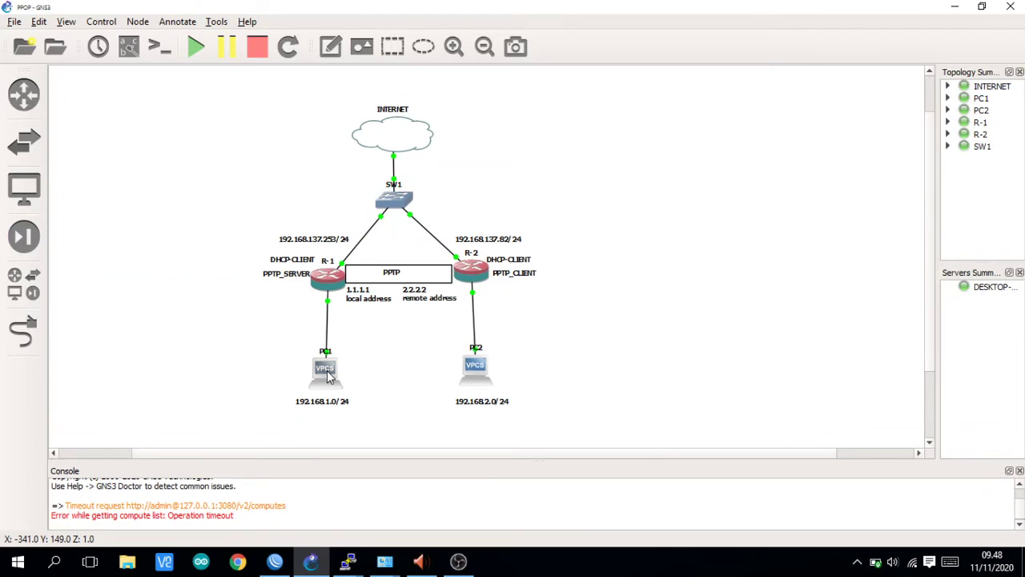
# - Request an address for PC1 by running 'ip dhcp' in its console
pyautogui.doubleClick(325, 370)
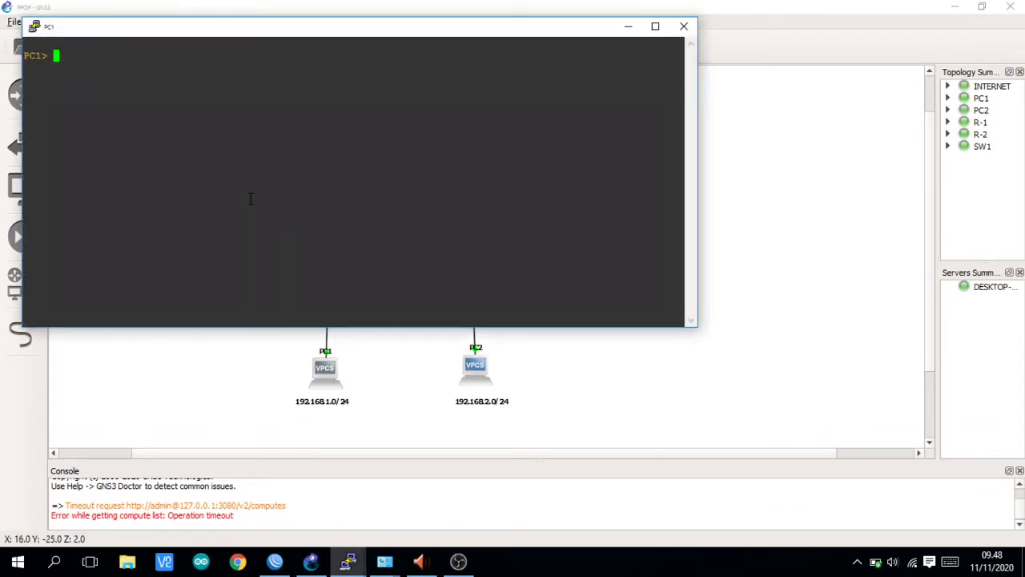
pyautogui.write('ip d')
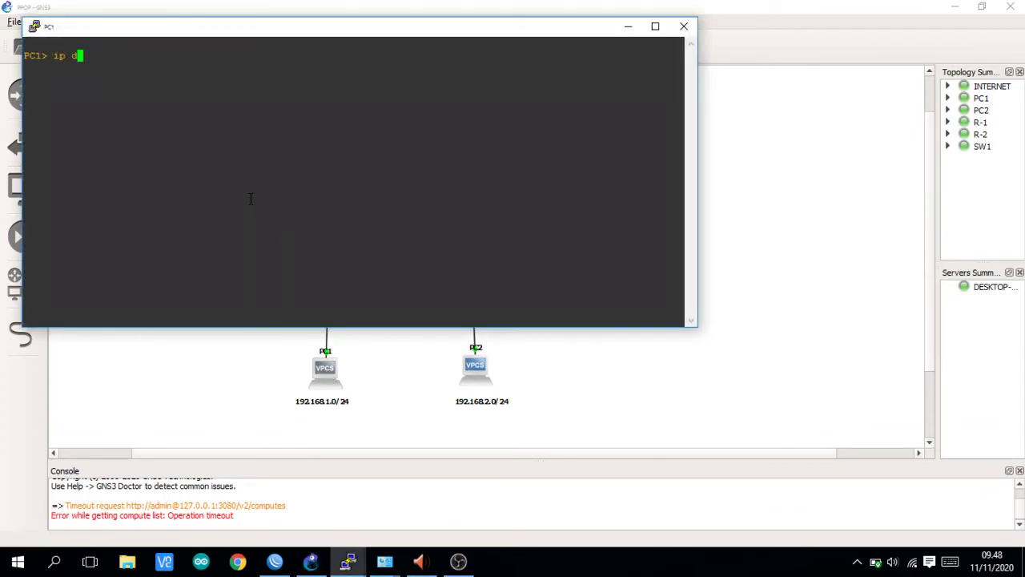
pyautogui.write('hcp')
pyautogui.press('Return')
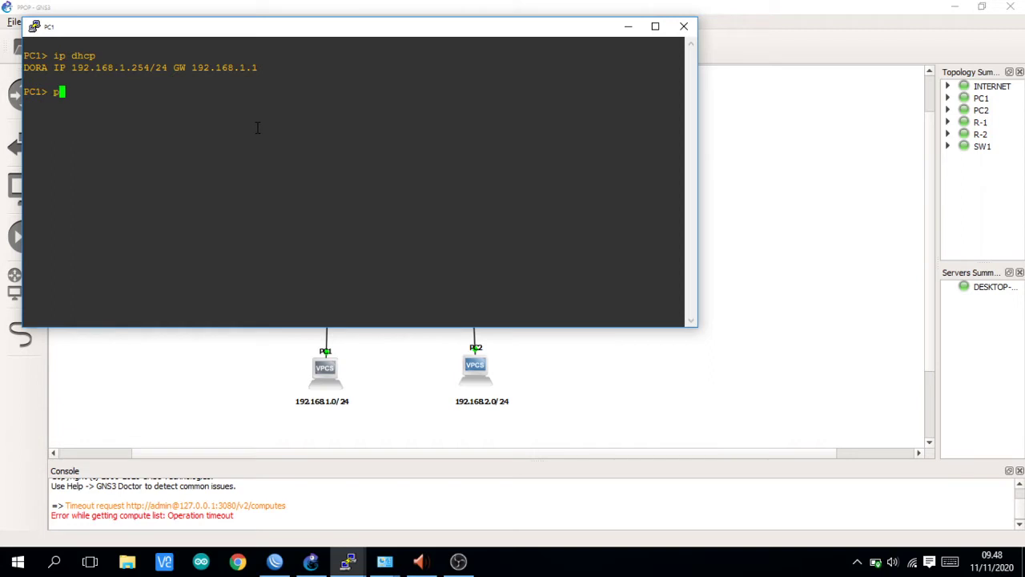
# - Ping 8.8.8.8 from PC1 to confirm internet access
pyautogui.write('ing 8.8.8.8')
pyautogui.press('BackSpace')
pyautogui.press('BackSpace')
pyautogui.write('.8')
pyautogui.press('Return')
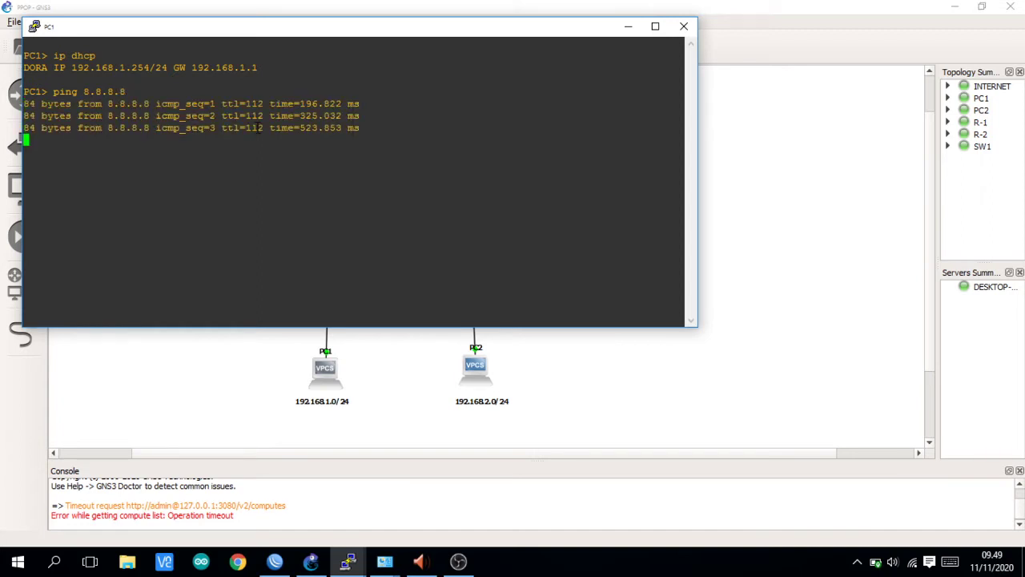
pyautogui.click(257, 362)
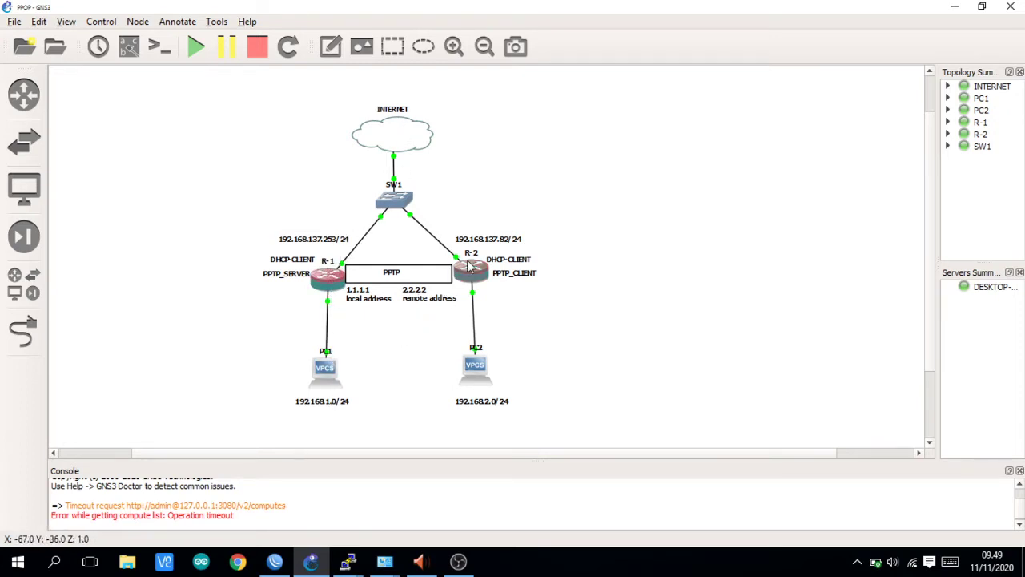
# - Refresh the WinBox neighbour list and connect to the second router, R2
pyautogui.click(275, 560)
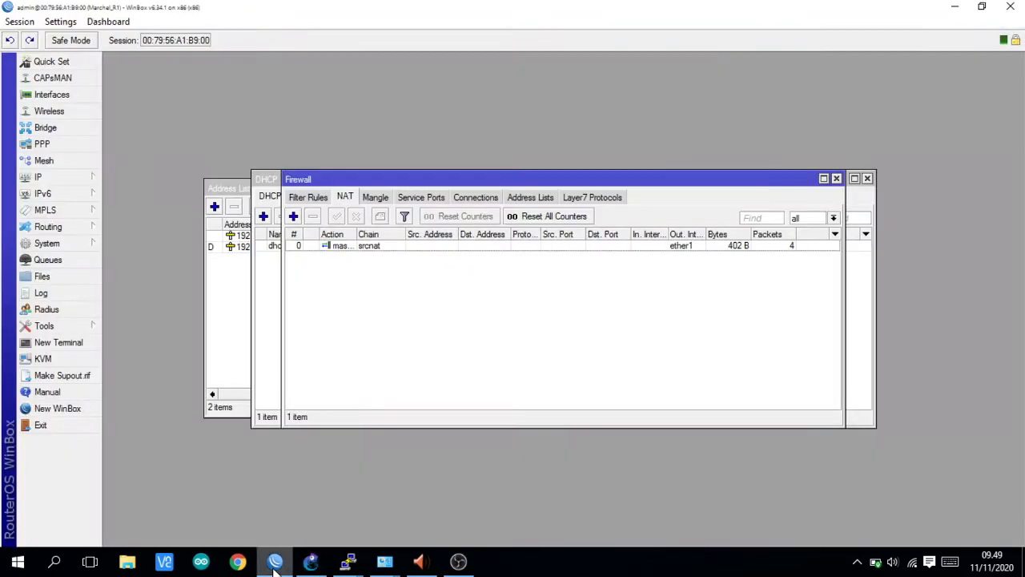
pyautogui.click(77, 410)
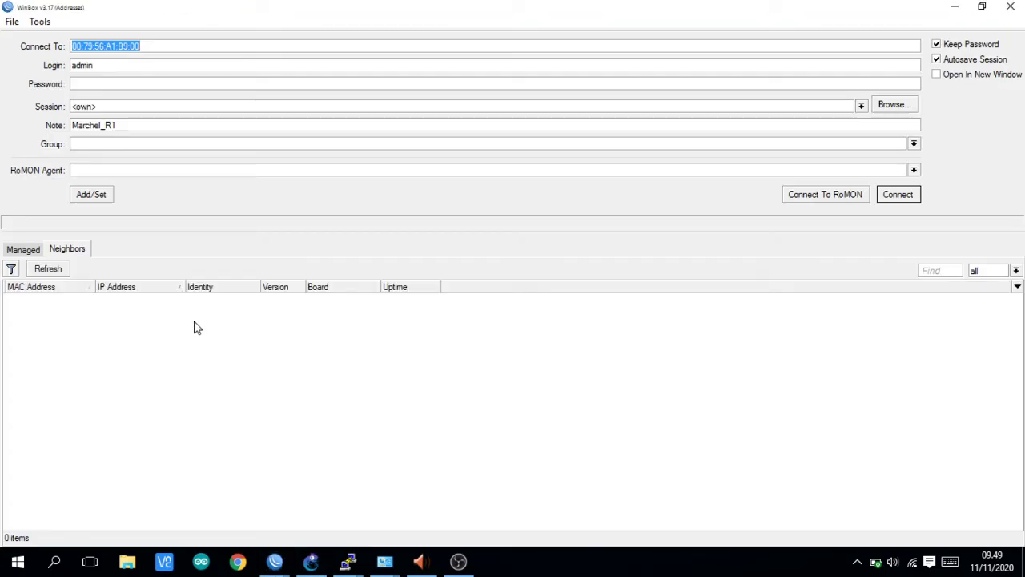
pyautogui.click(49, 270)
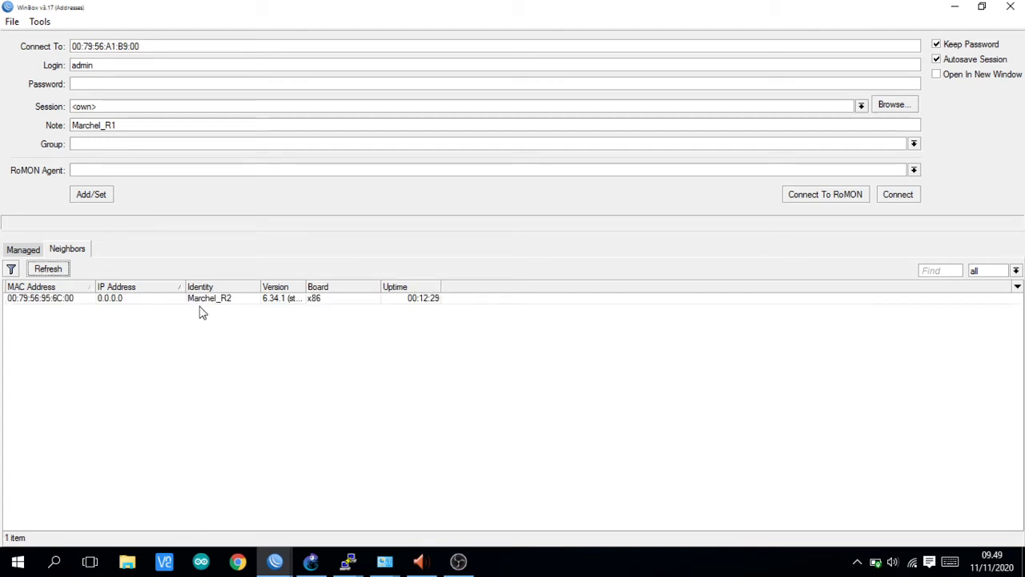
pyautogui.click(73, 299)
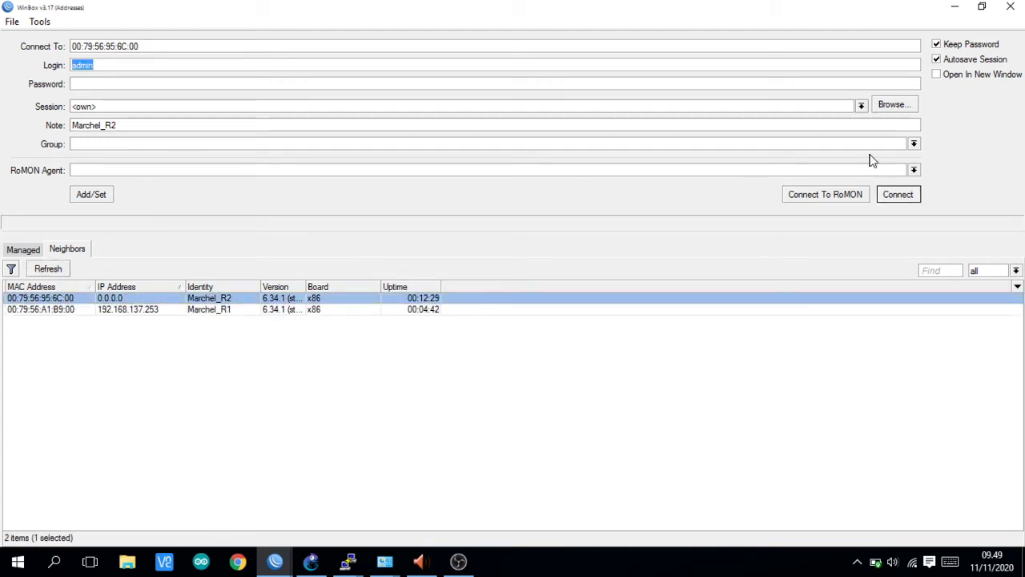
pyautogui.click(901, 195)
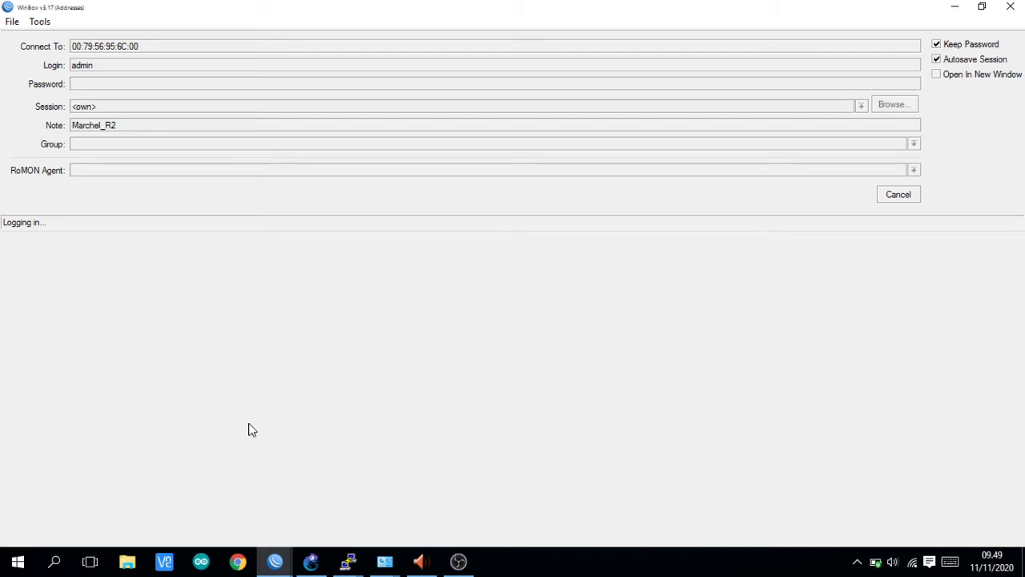
# - Cancel the stalled R2 login and connect again via its MAC address
pyautogui.moveTo(273, 565)
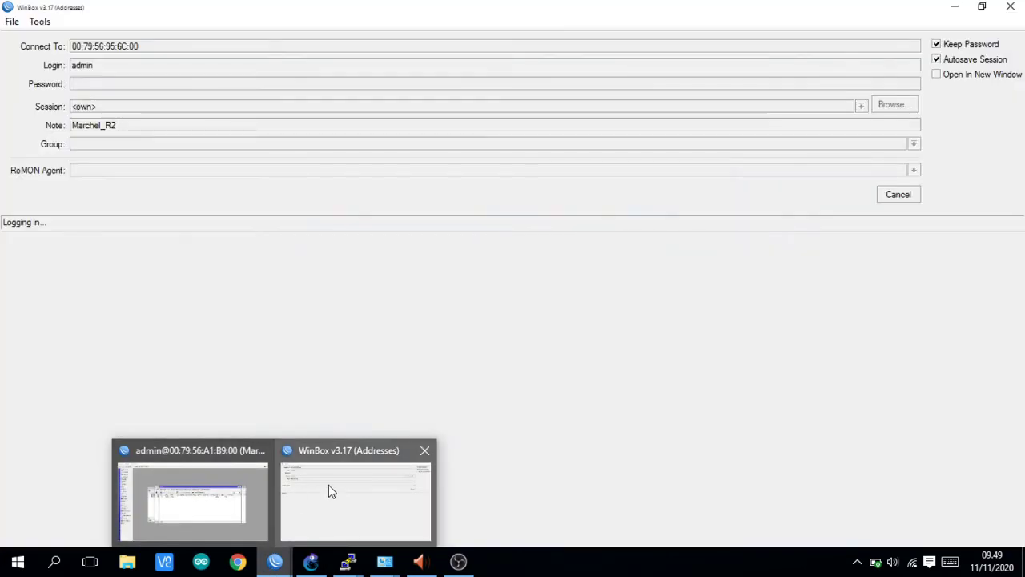
pyautogui.click(328, 485)
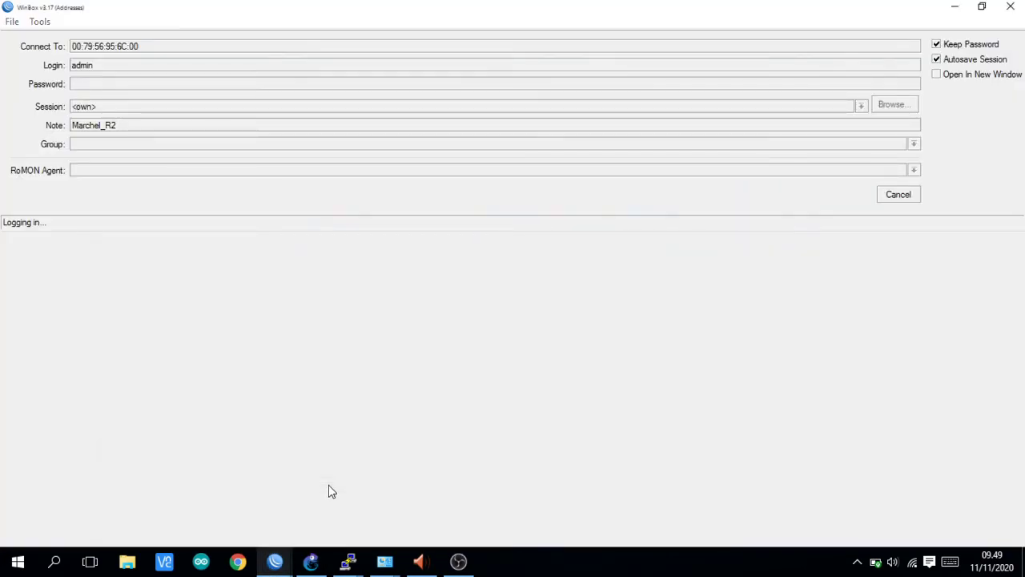
pyautogui.click(892, 192)
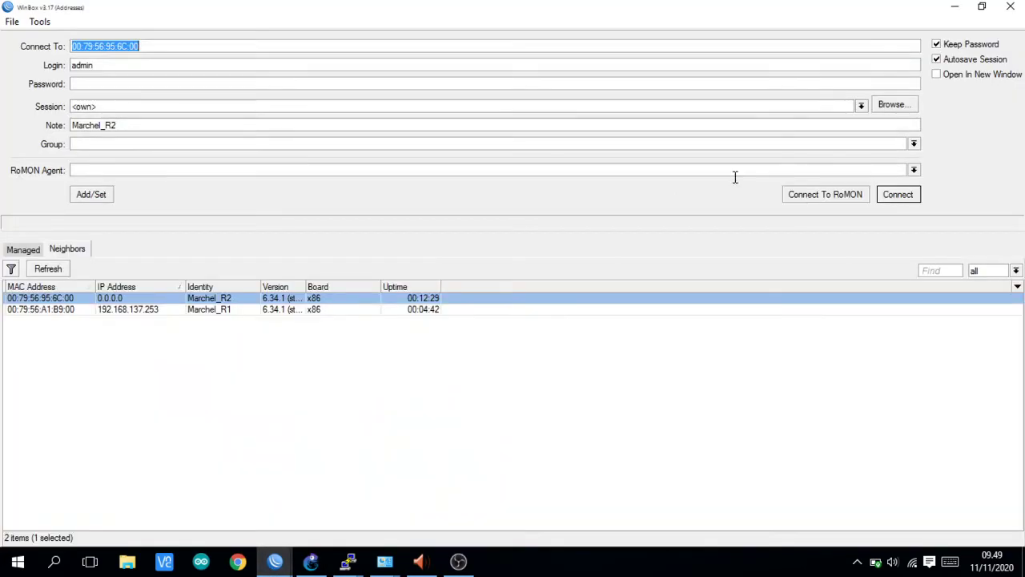
pyautogui.press('Tab')
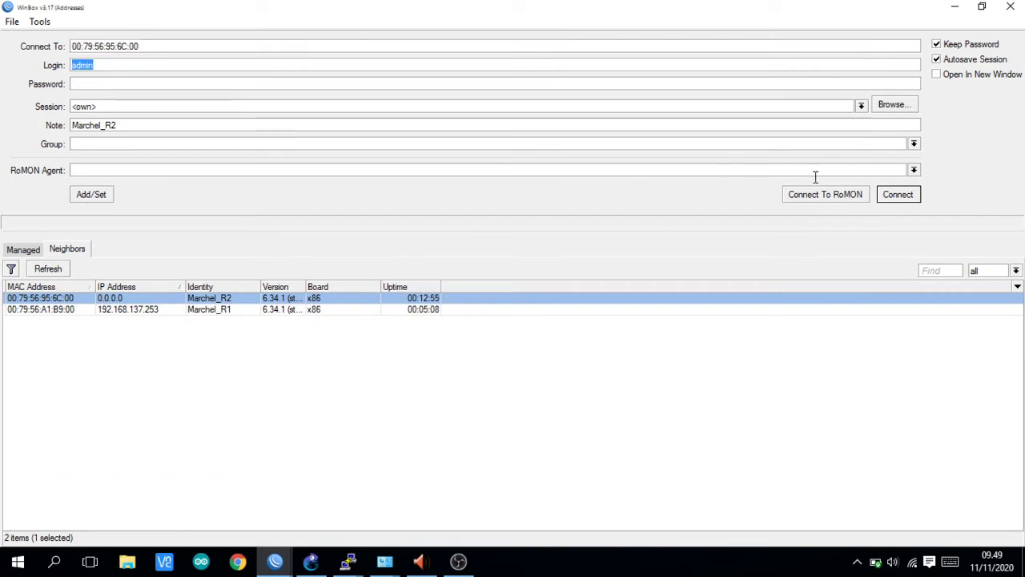
pyautogui.click(902, 199)
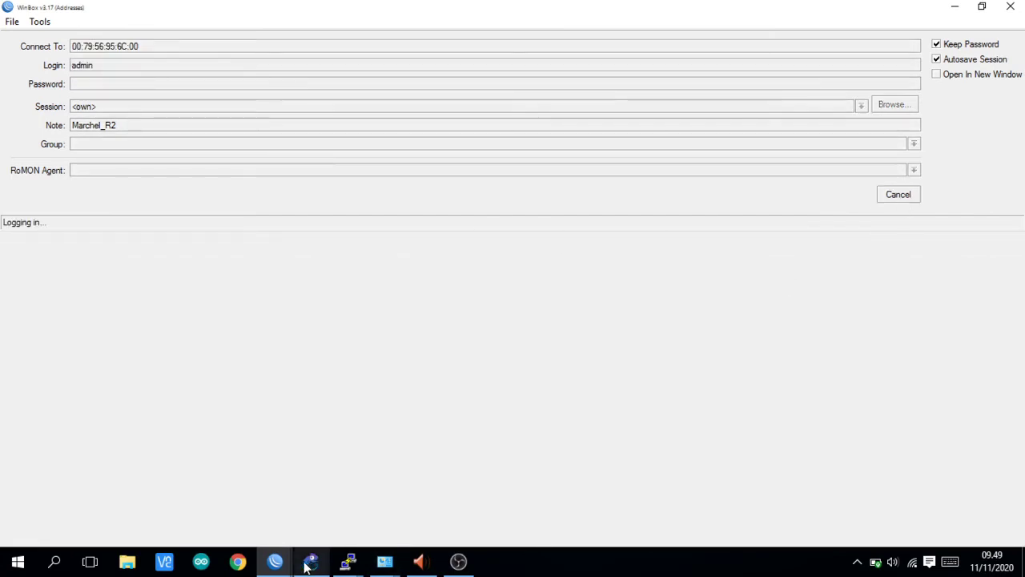
pyautogui.moveTo(325, 568)
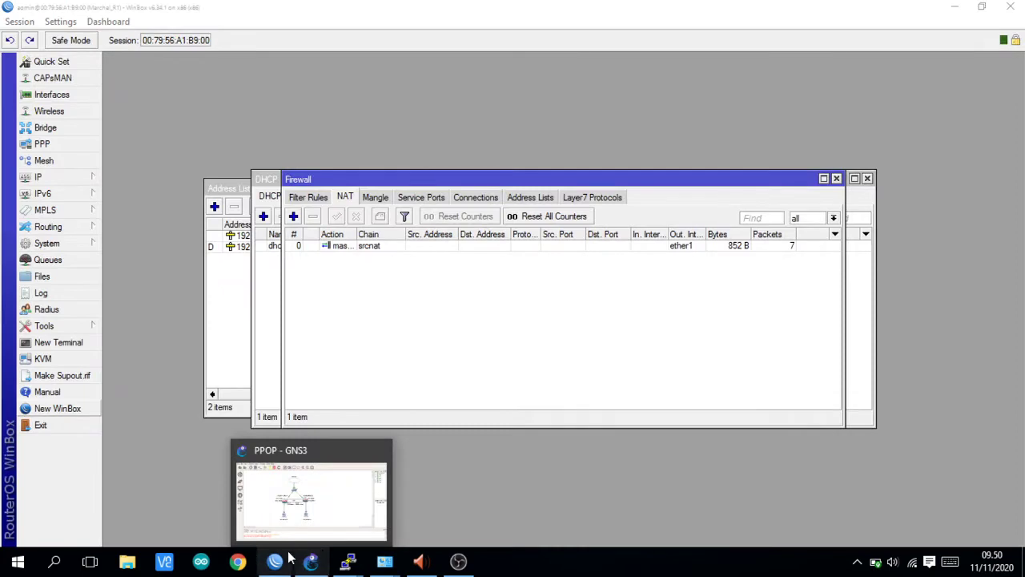
pyautogui.click(284, 562)
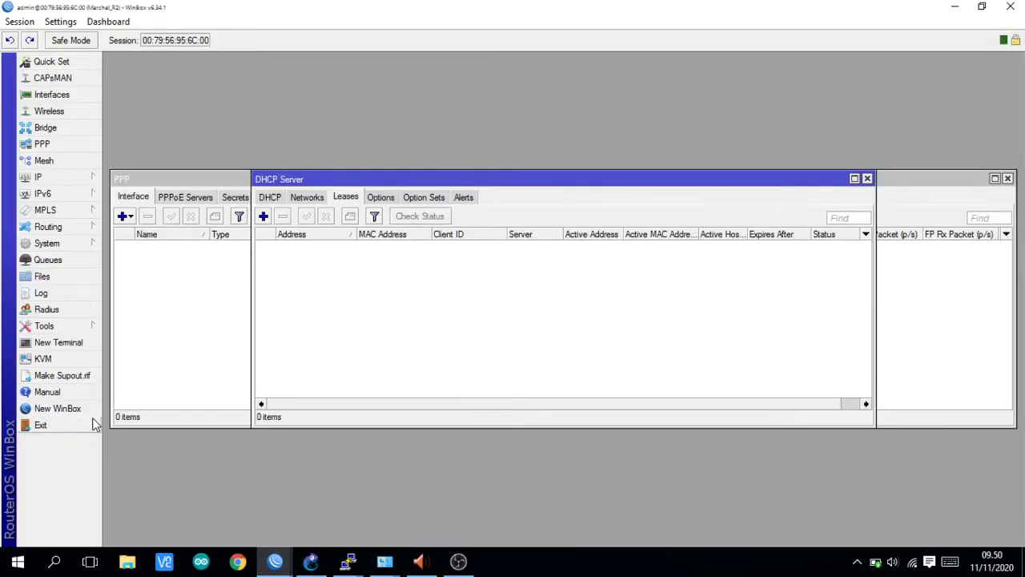
# - Dismiss the software key notice and check the DHCP Server and PPP lists
pyautogui.click(660, 384)
pyautogui.click(272, 199)
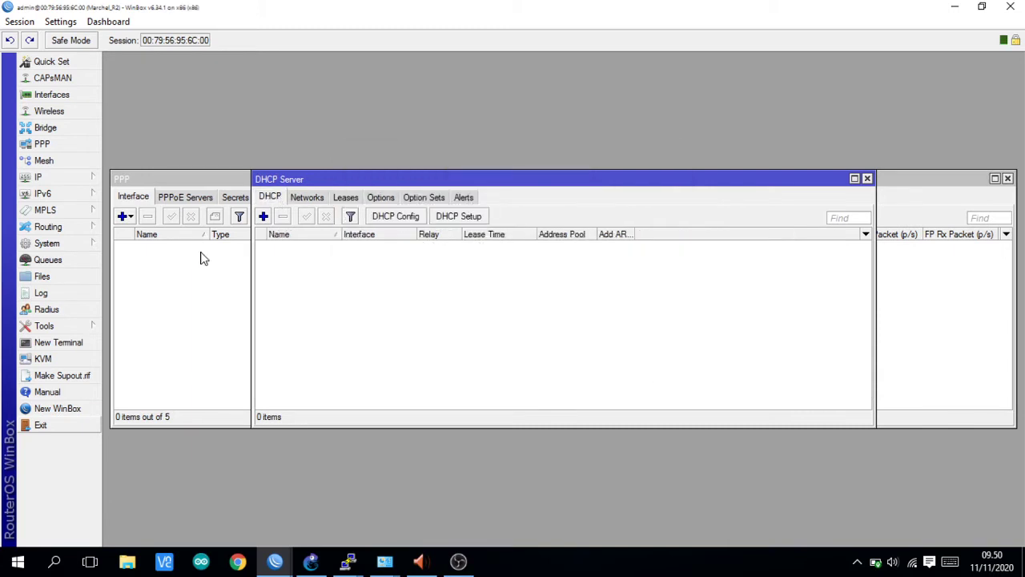
pyautogui.click(176, 200)
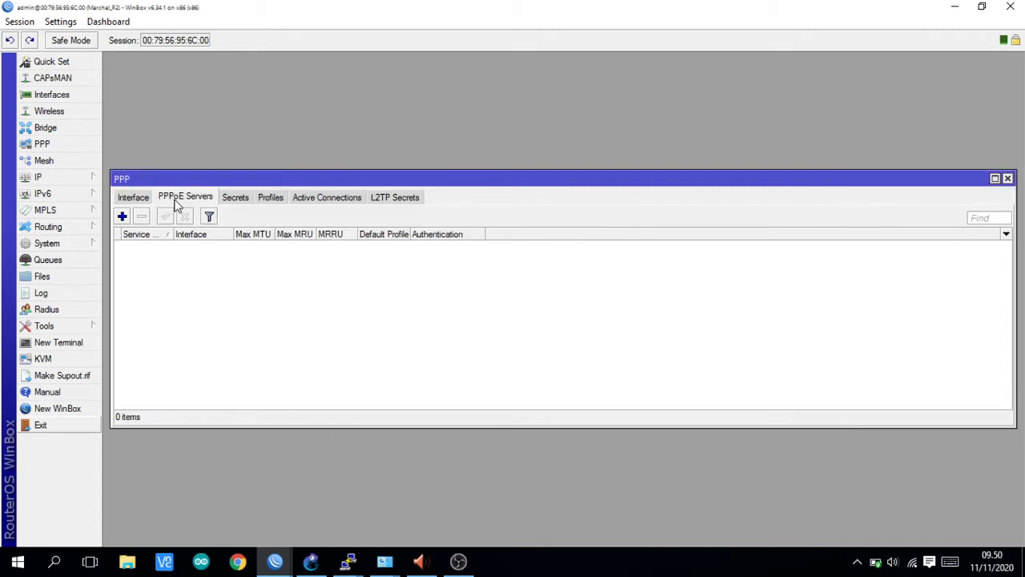
# - Switch to the R1 session and back, then close all R2 session windows
pyautogui.moveTo(275, 561)
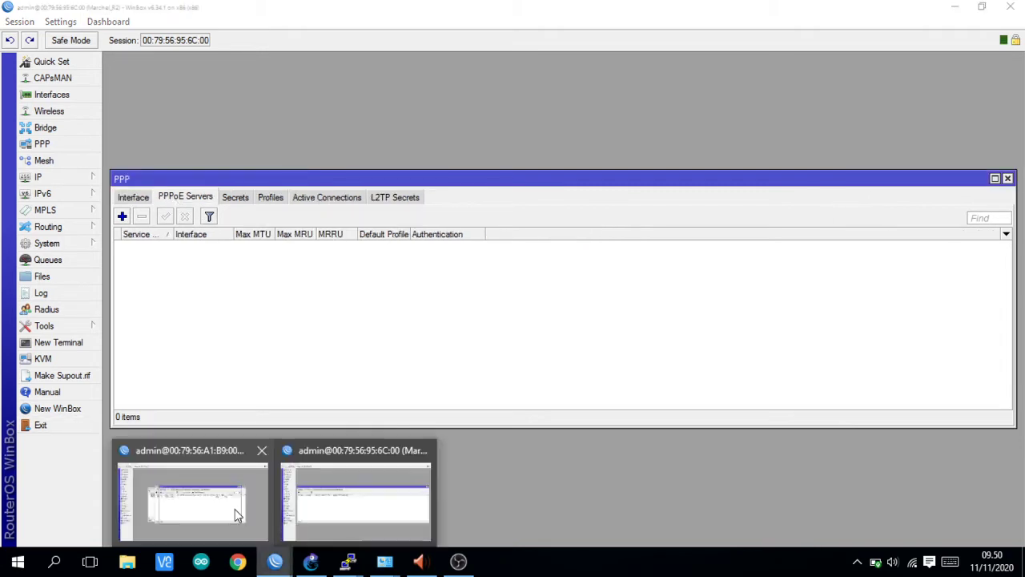
pyautogui.click(235, 508)
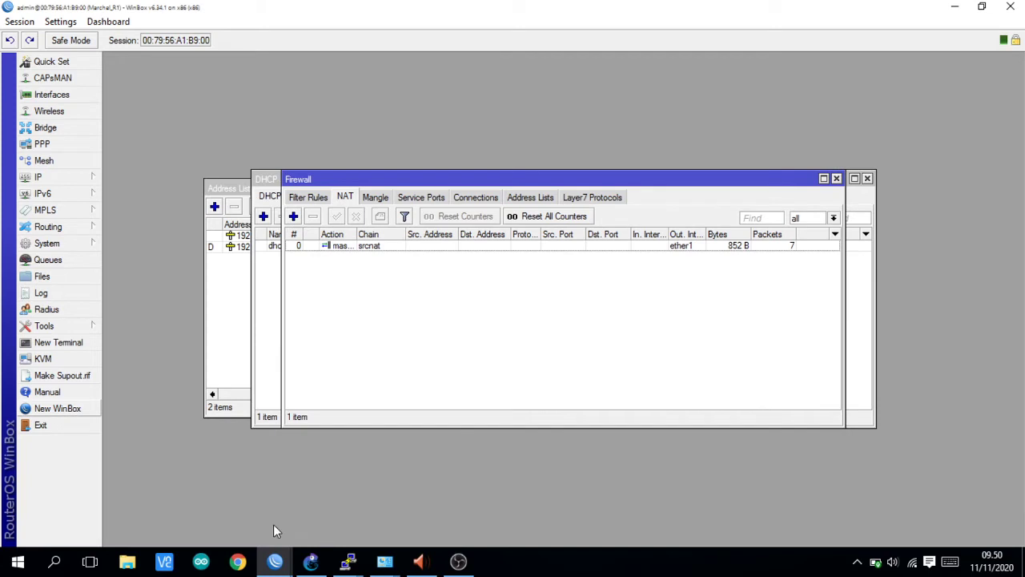
pyautogui.moveTo(275, 557)
pyautogui.click(335, 507)
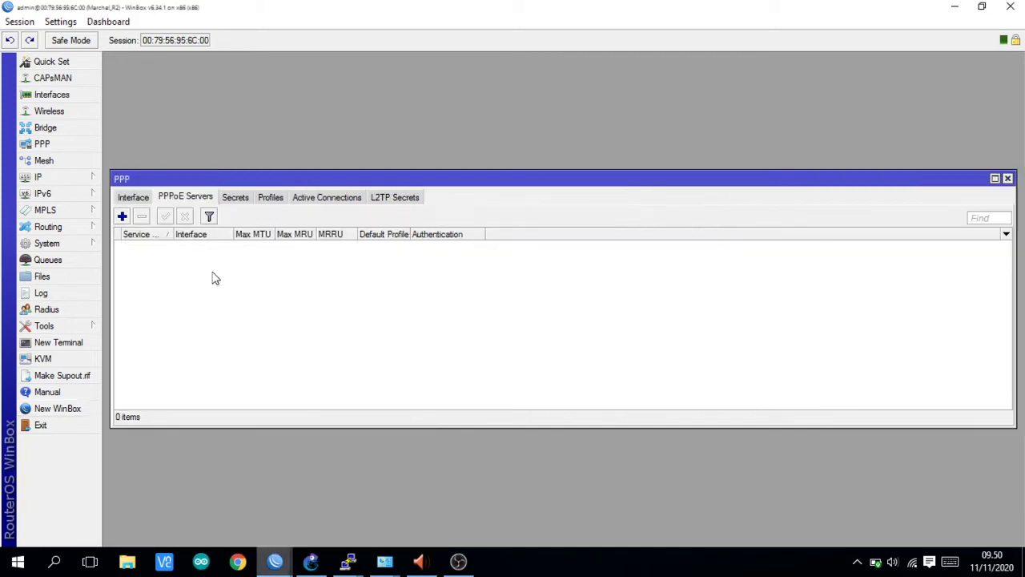
pyautogui.click(19, 22)
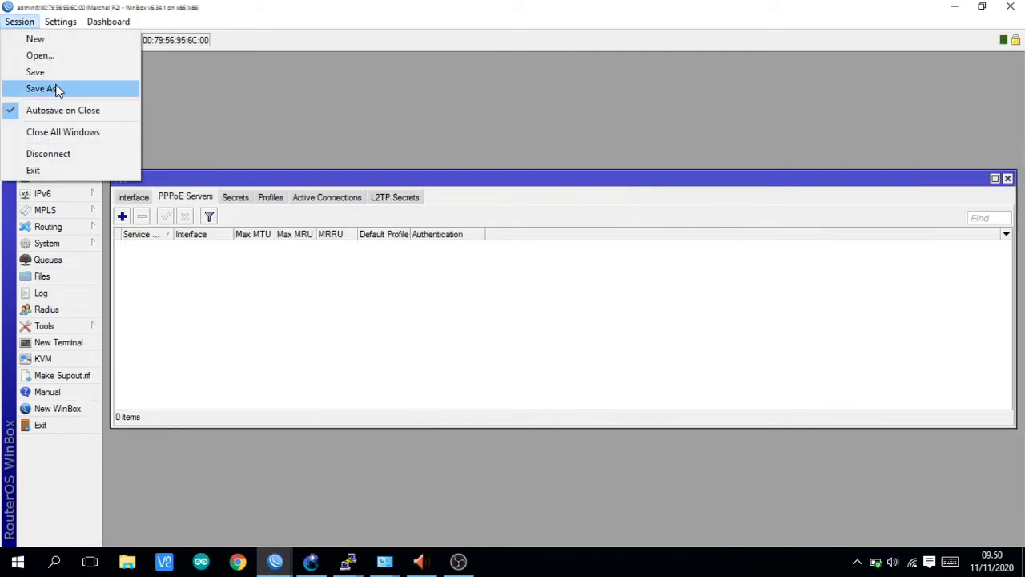
pyautogui.click(59, 131)
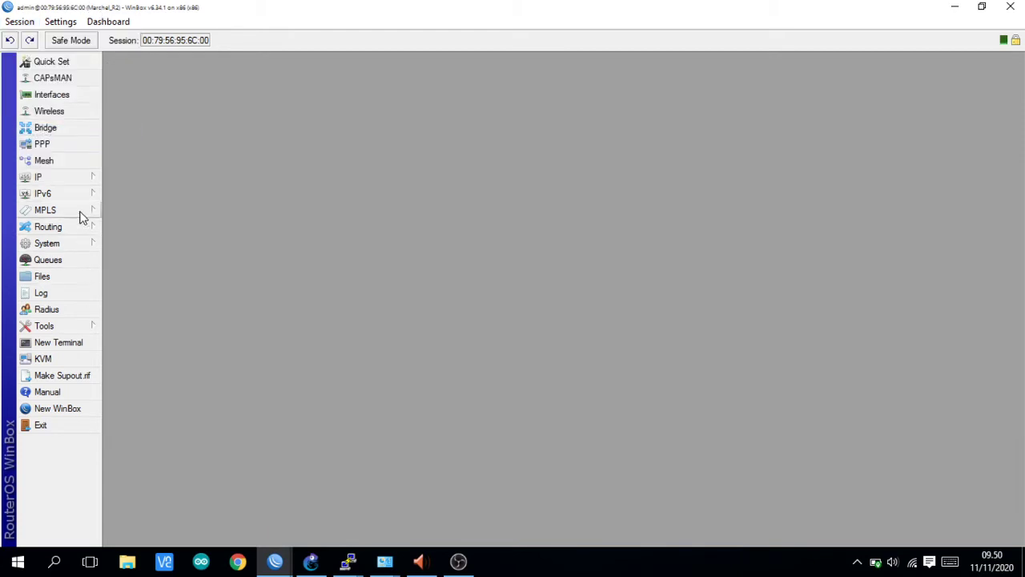
# - Add and apply a DHCP client on ether1 for R2
pyautogui.click(90, 179)
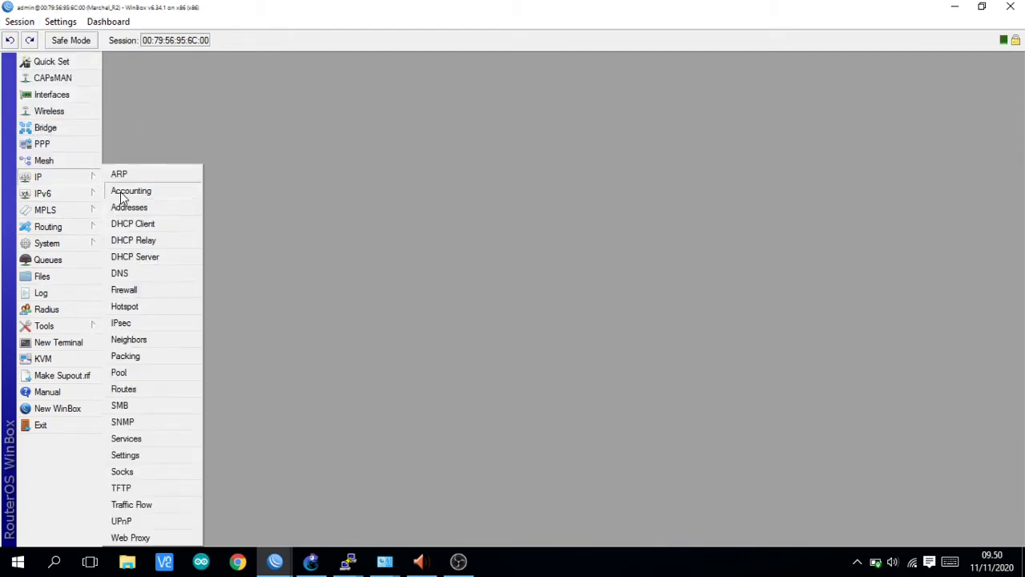
pyautogui.click(138, 206)
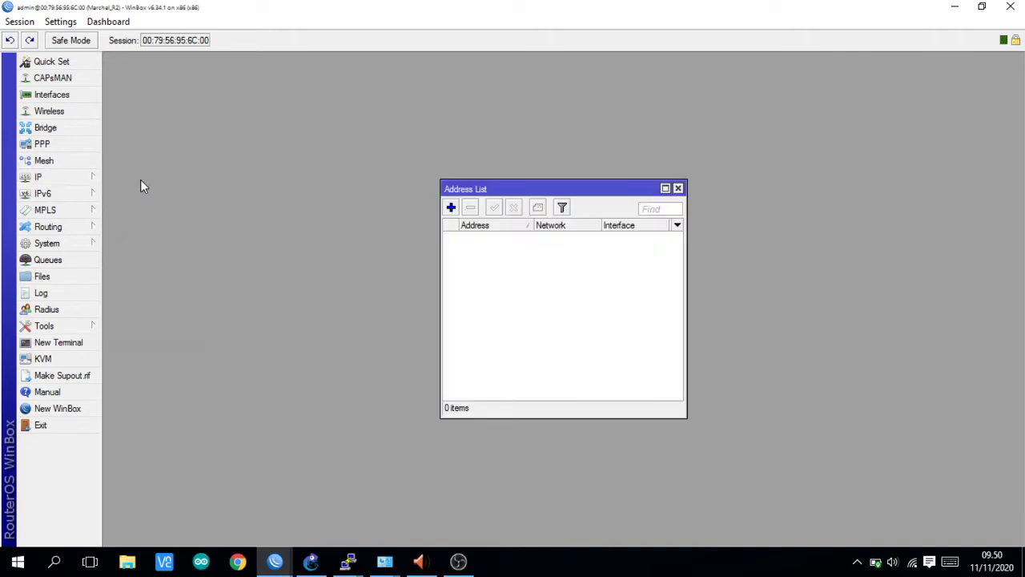
pyautogui.click(65, 177)
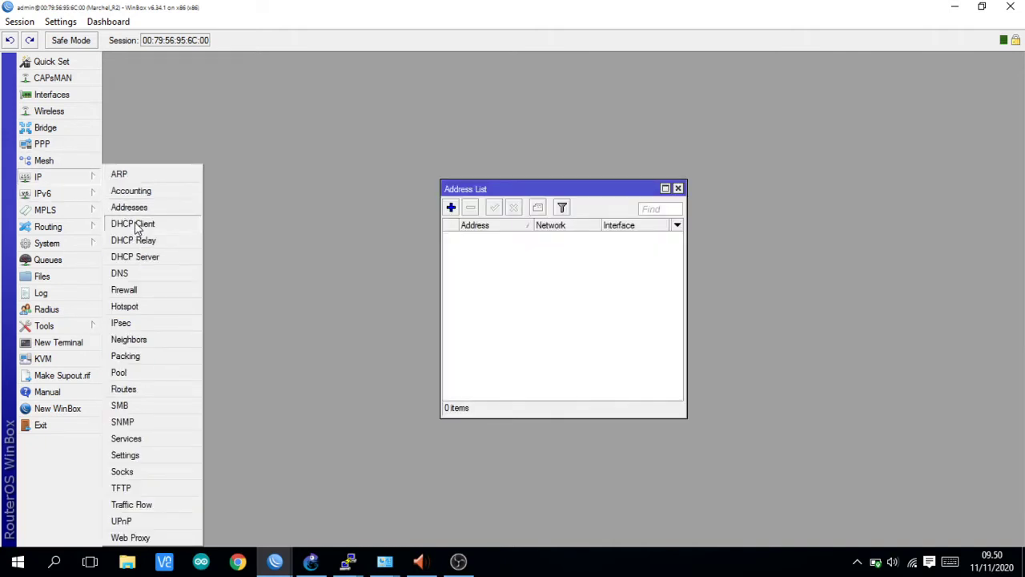
pyautogui.click(134, 223)
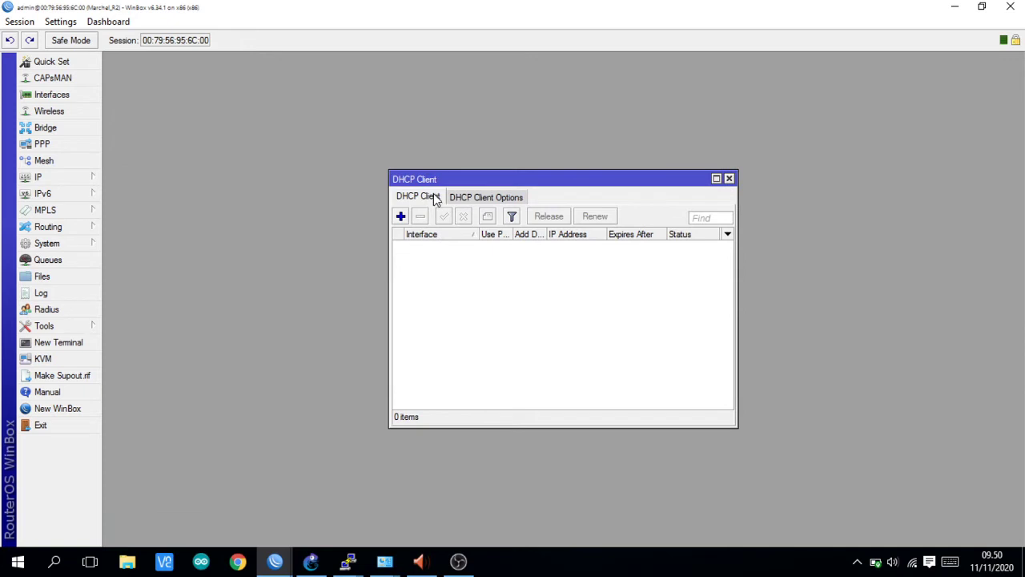
pyautogui.click(400, 217)
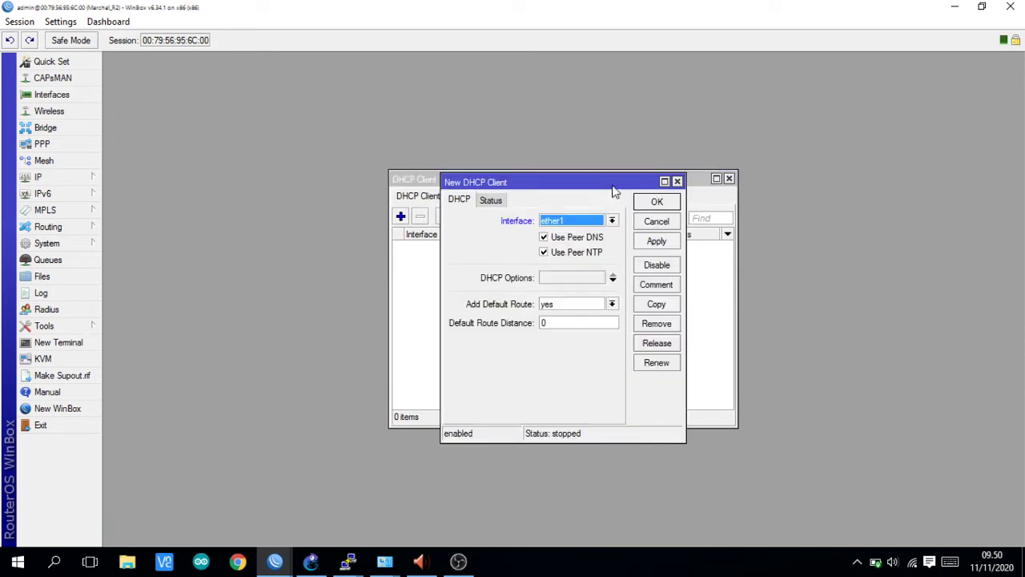
pyautogui.click(655, 243)
pyautogui.click(657, 203)
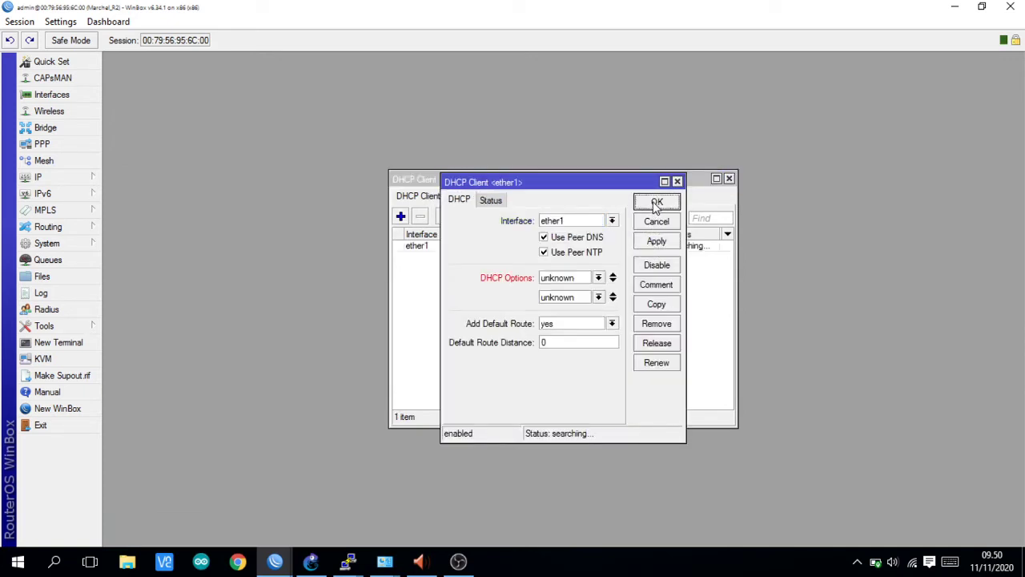
pyautogui.click(657, 203)
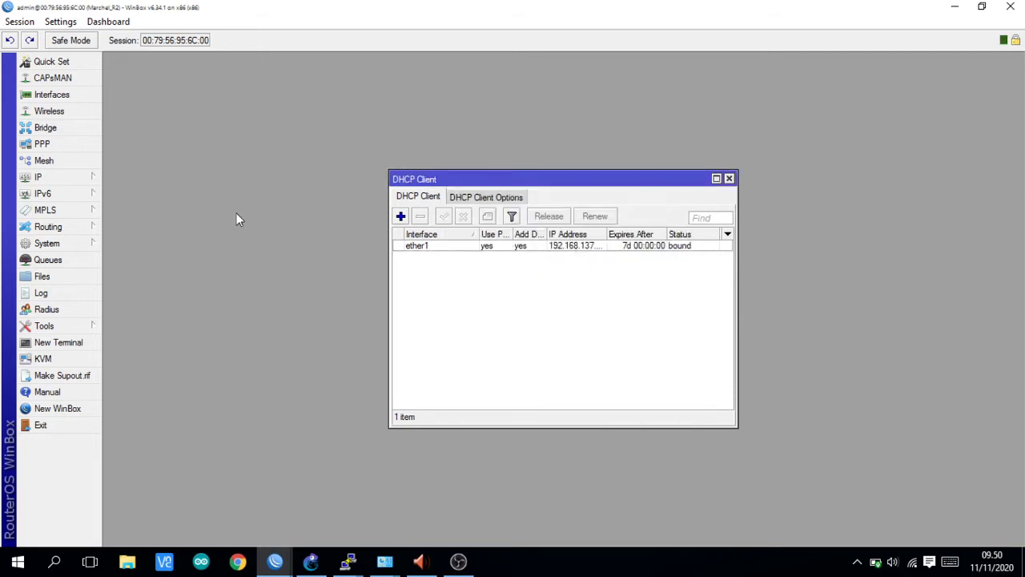
# - Check the address list for the 192.168.137.82/24 lease on ether1
pyautogui.click(80, 177)
pyautogui.click(129, 207)
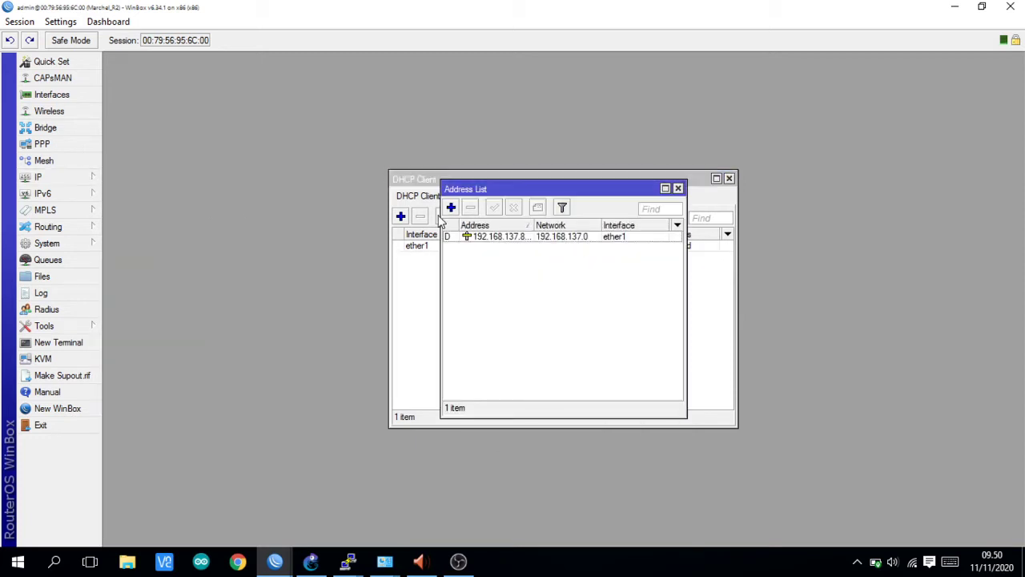
pyautogui.moveTo(433, 189); pyautogui.dragTo(188, 190)
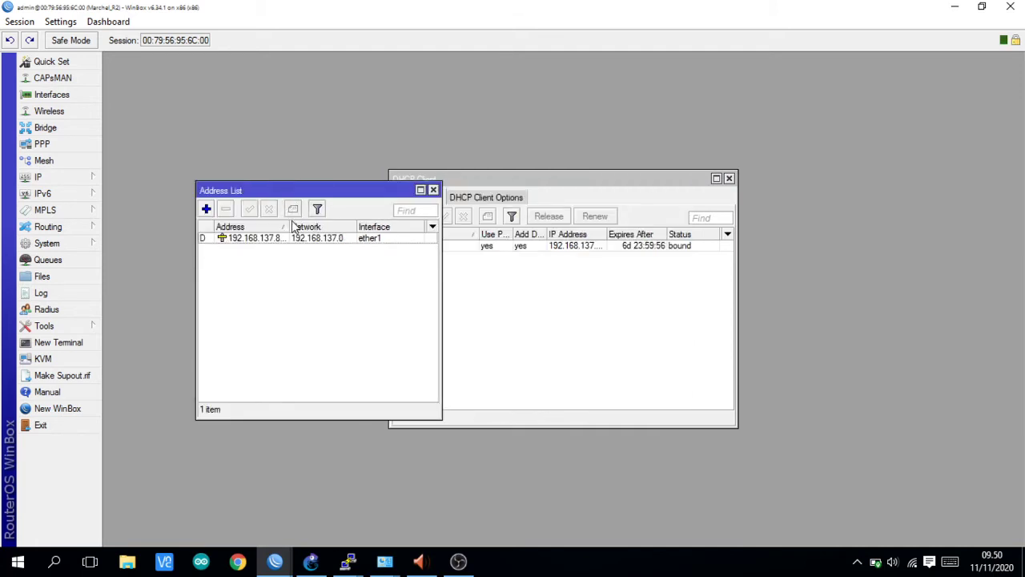
pyautogui.moveTo(292, 225); pyautogui.dragTo(310, 222)
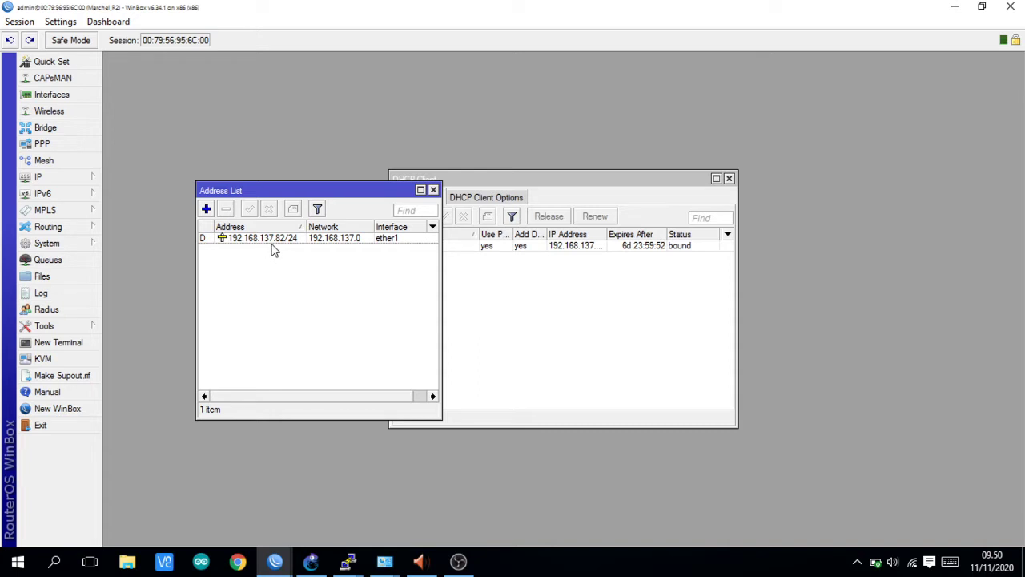
pyautogui.click(311, 561)
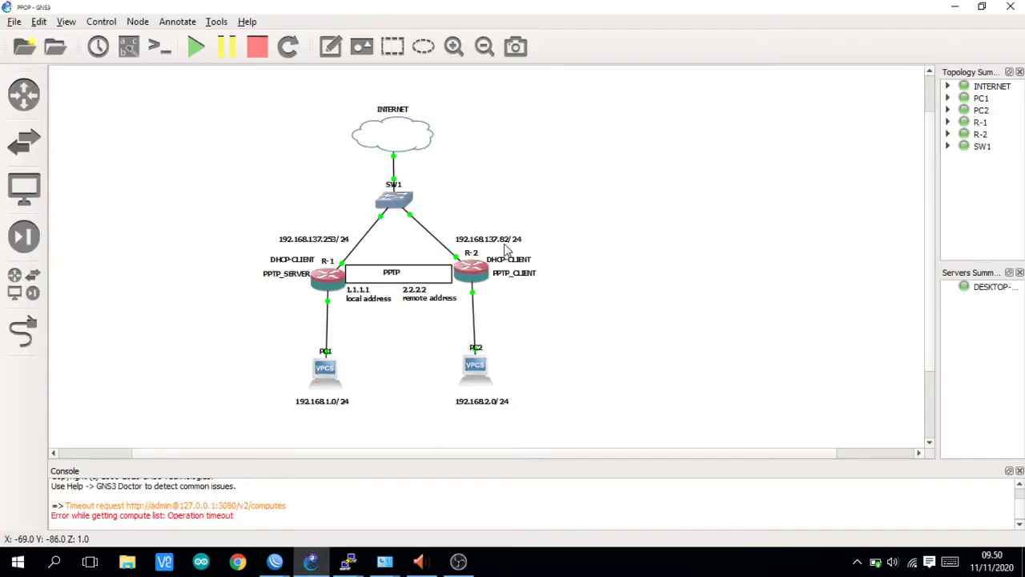
# - Start a new R2 address 192.168.2.1/24, checking the plan in GNS3
pyautogui.click(275, 565)
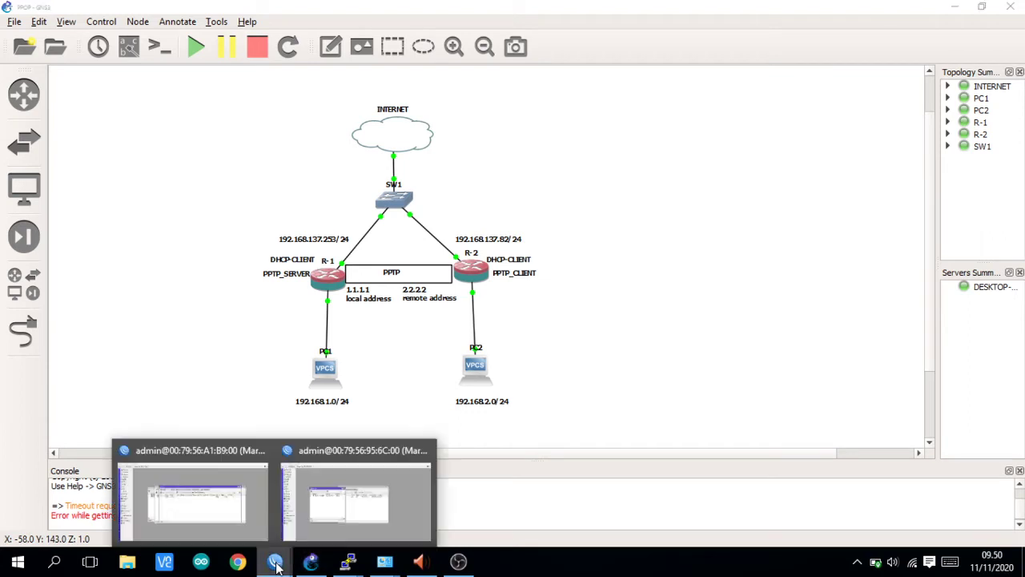
pyautogui.click(320, 516)
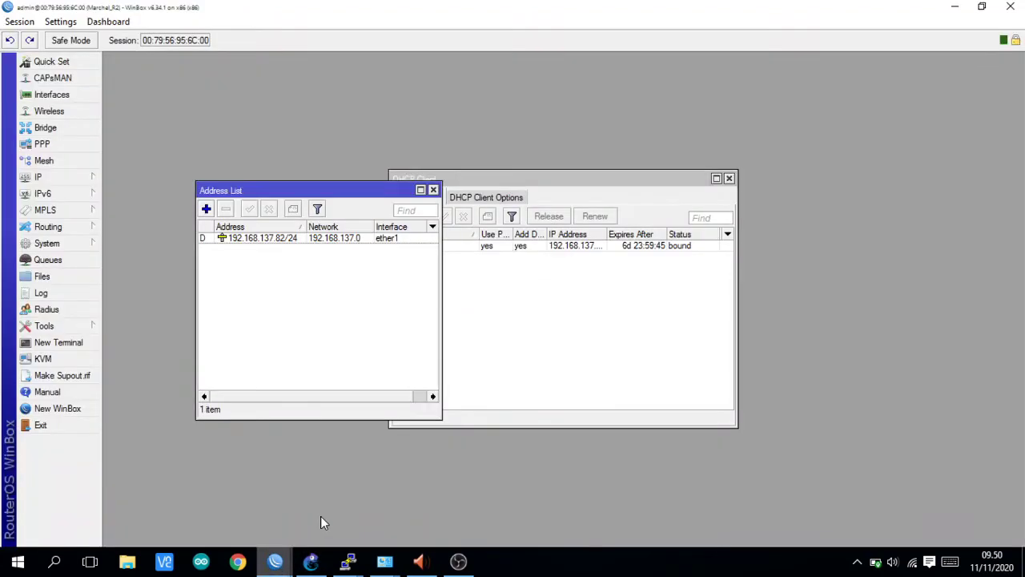
pyautogui.click(206, 211)
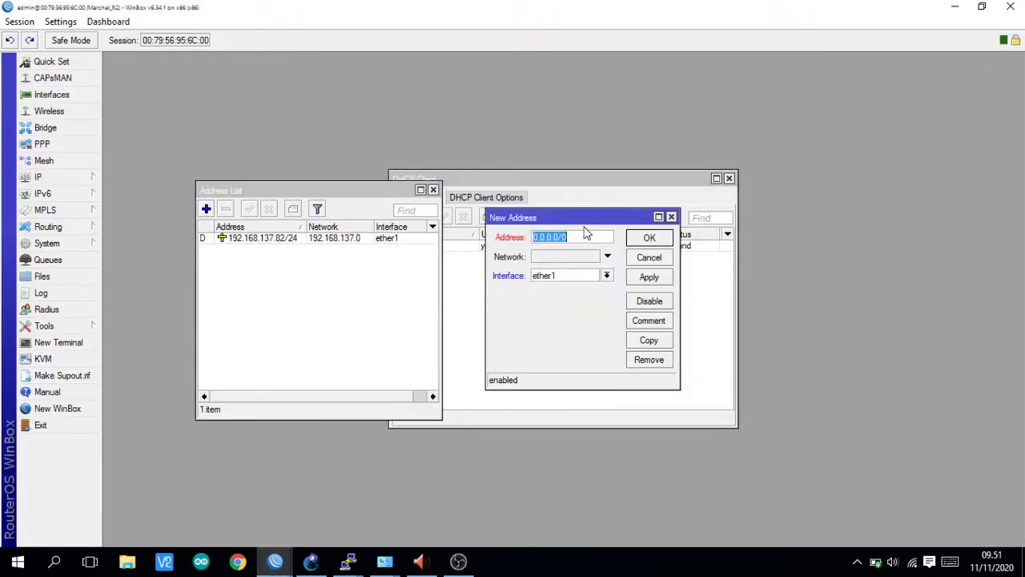
pyautogui.write('192.168.2.1/24')
pyautogui.click(323, 564)
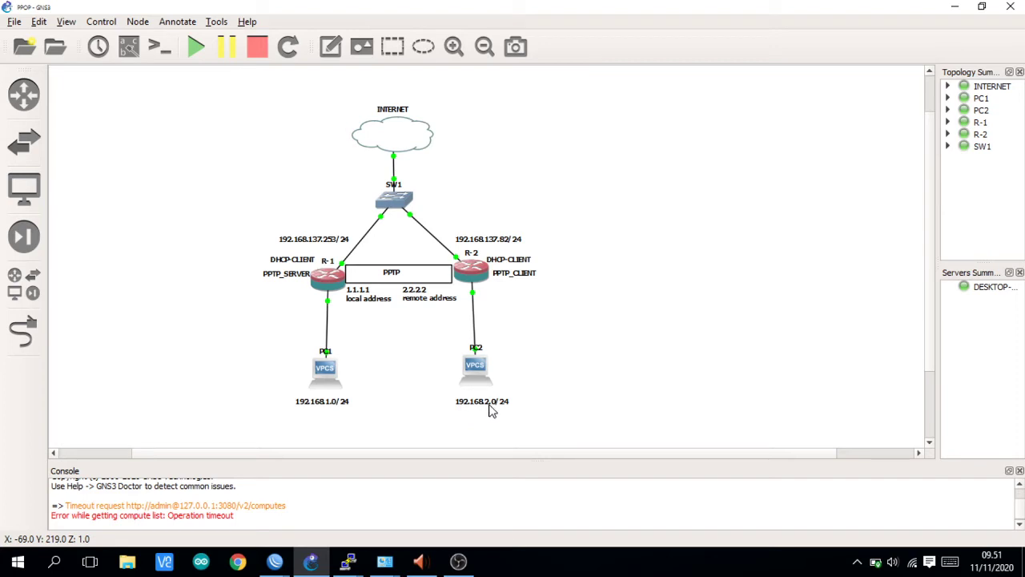
pyautogui.moveTo(277, 565)
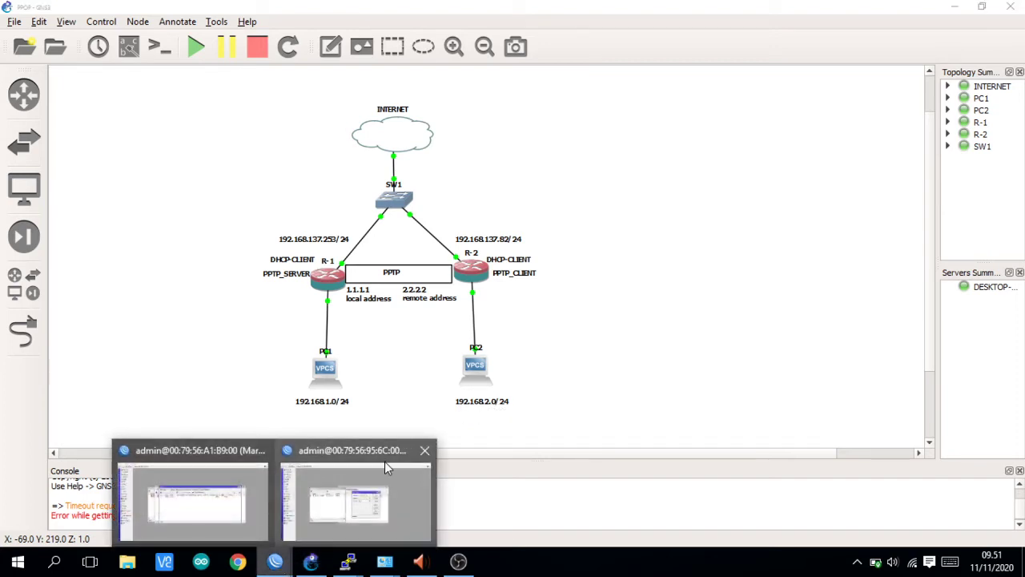
pyautogui.click(344, 500)
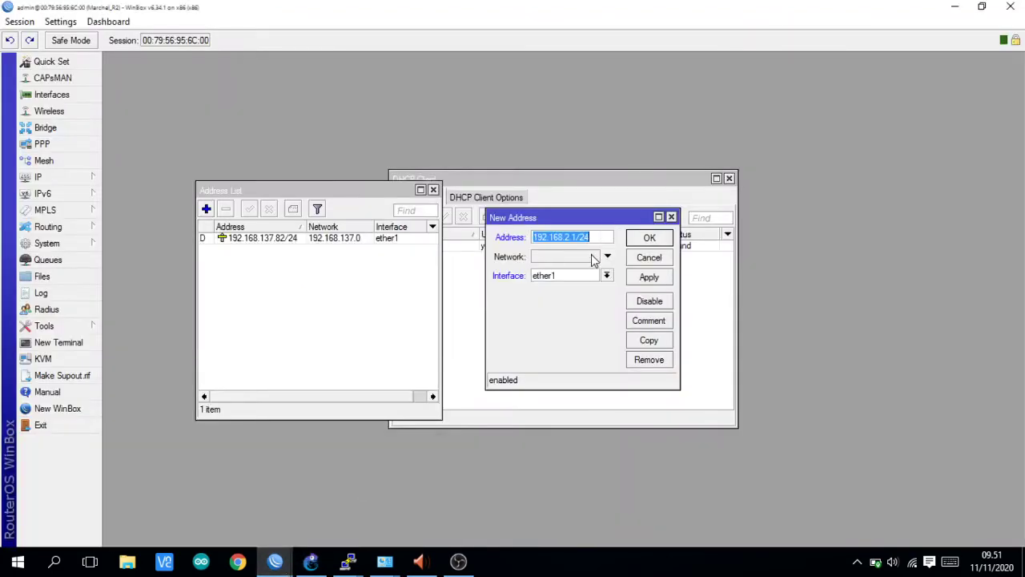
# - Assign 192.168.2.1/24 to ether2, then apply and save it
pyautogui.click(606, 275)
pyautogui.click(566, 307)
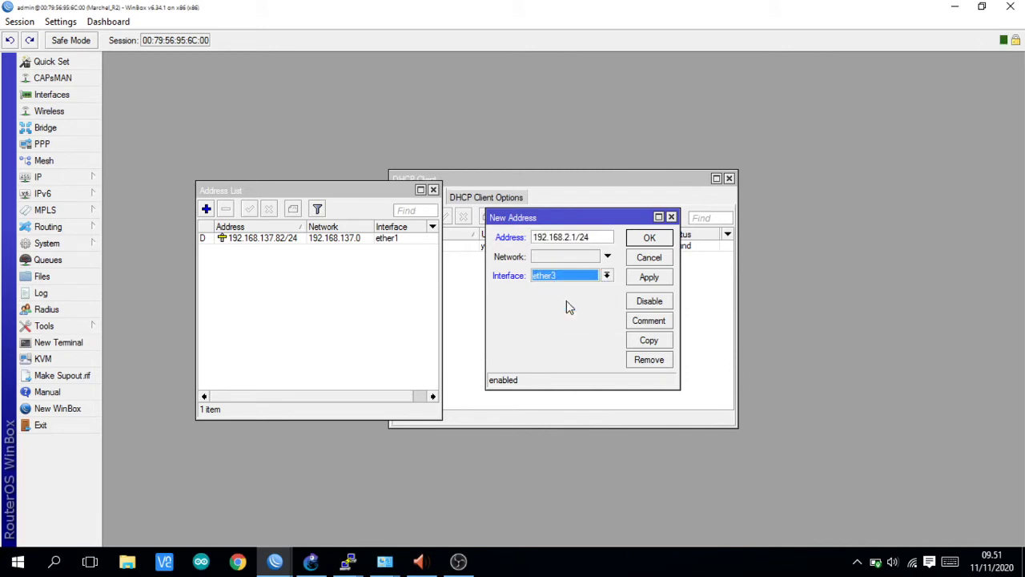
pyautogui.click(606, 277)
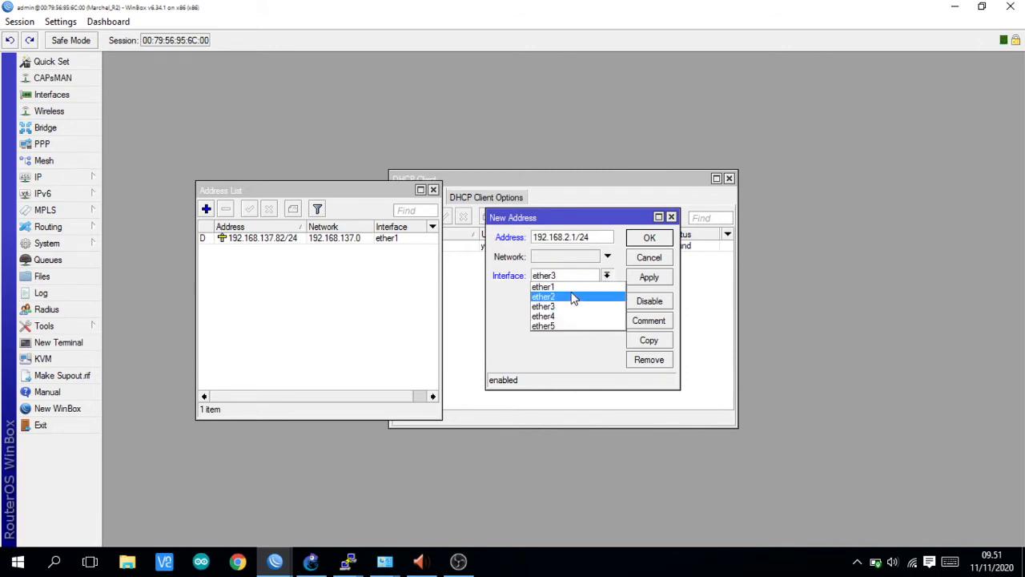
pyautogui.click(572, 297)
pyautogui.click(648, 277)
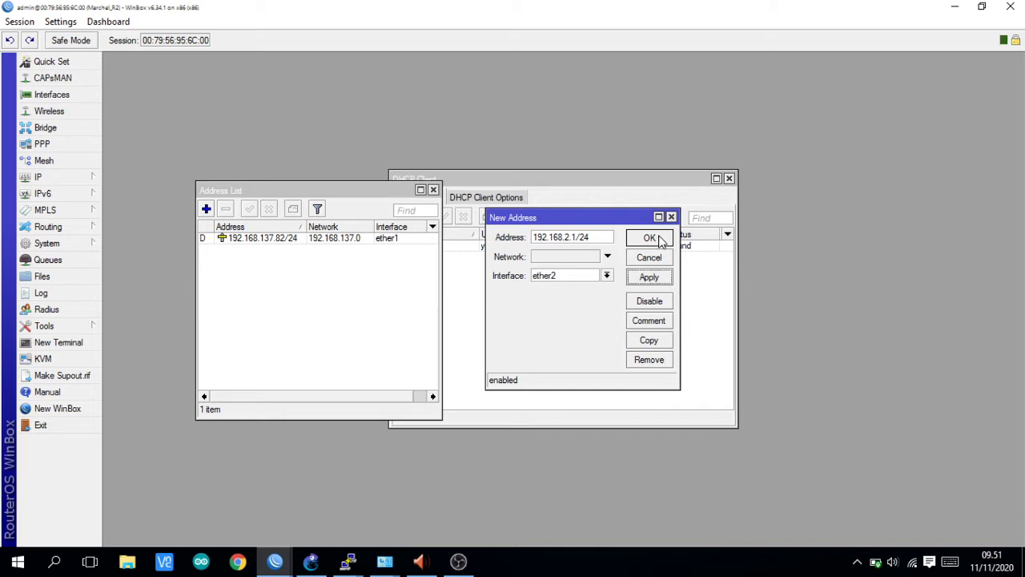
pyautogui.click(650, 239)
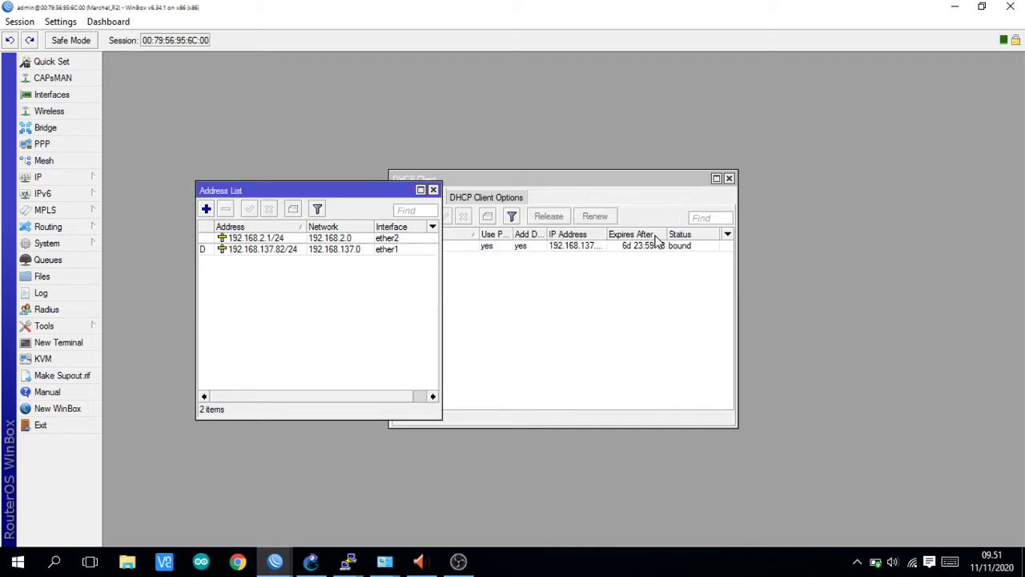
# - Launch DHCP Setup on R2 and confirm ether2 as the server interface
pyautogui.click(71, 178)
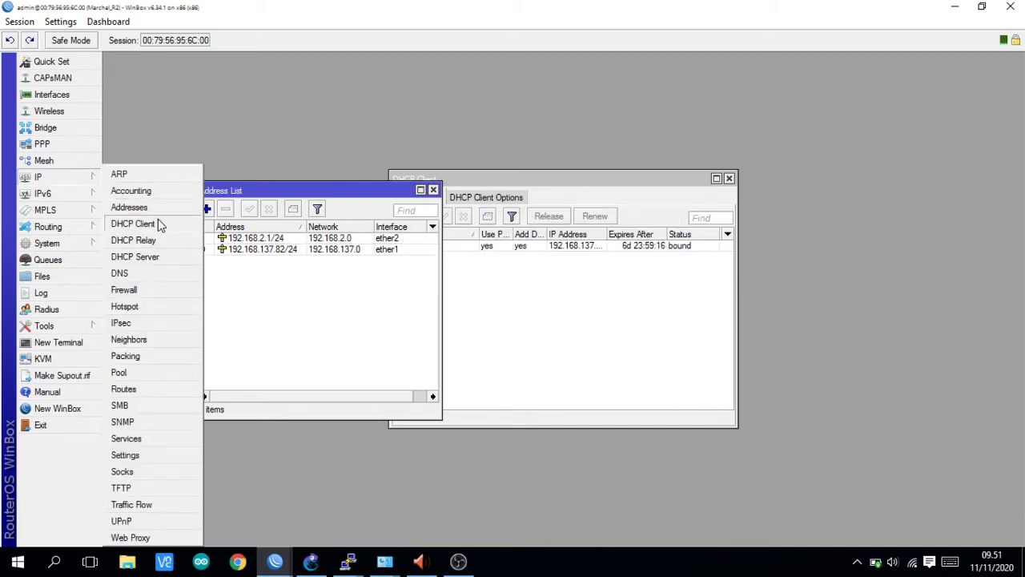
pyautogui.click(153, 257)
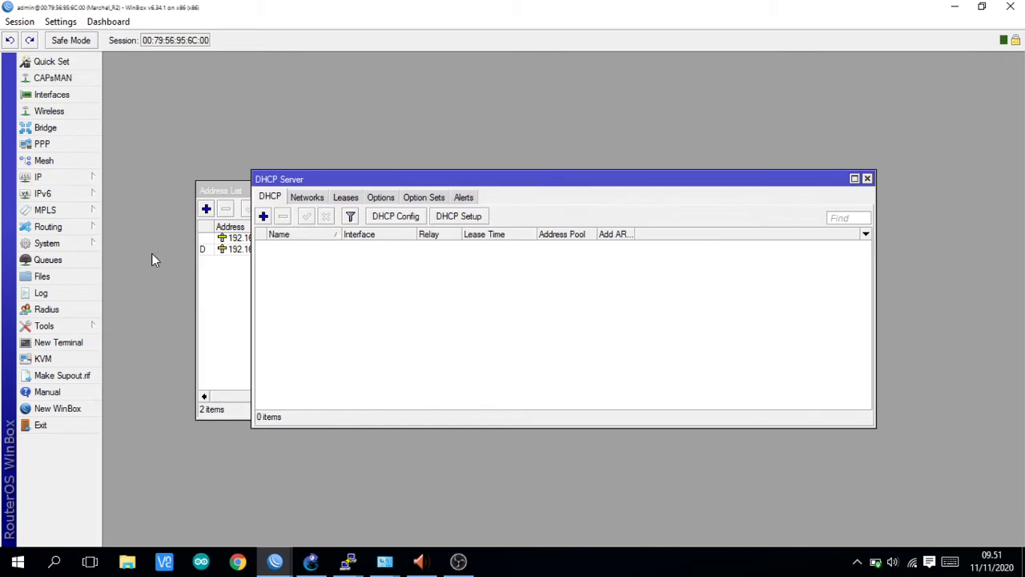
pyautogui.click(467, 218)
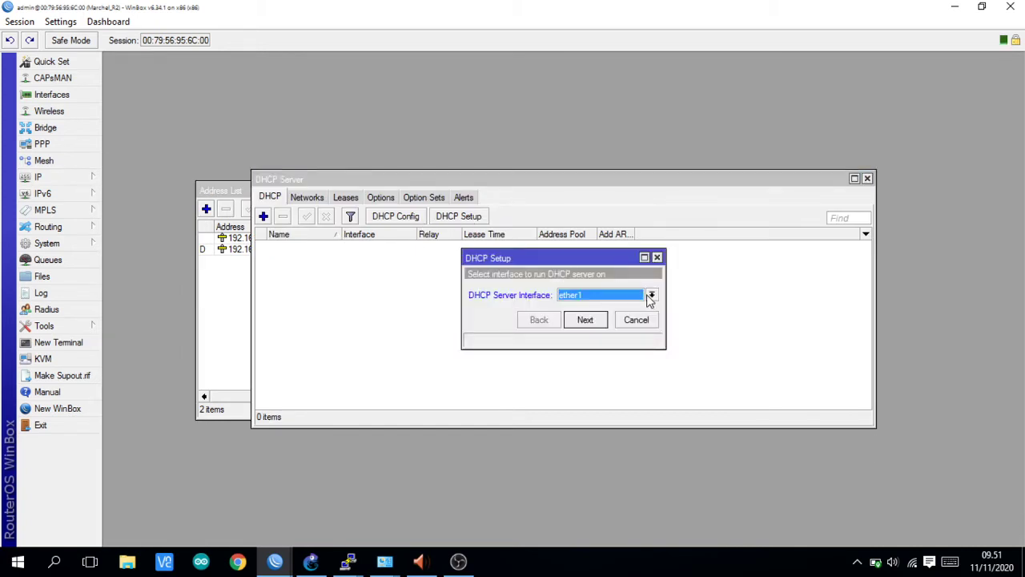
pyautogui.click(591, 321)
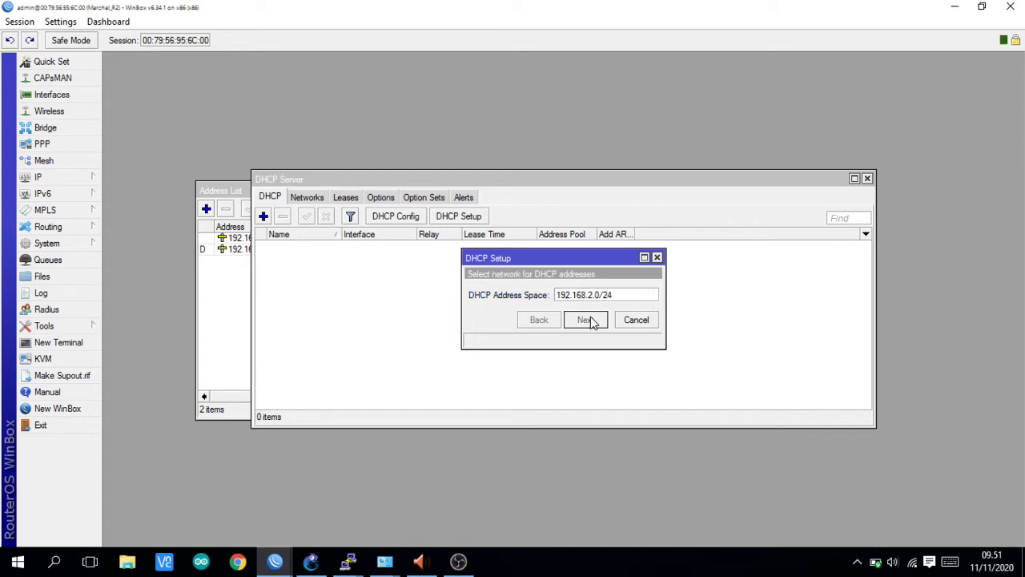
# - Accept 192.168.2.0/24, gateway 192.168.2.1, address range, DNS and 00:10:00 lease time
pyautogui.click(592, 321)
pyautogui.click(591, 320)
pyautogui.click(591, 320)
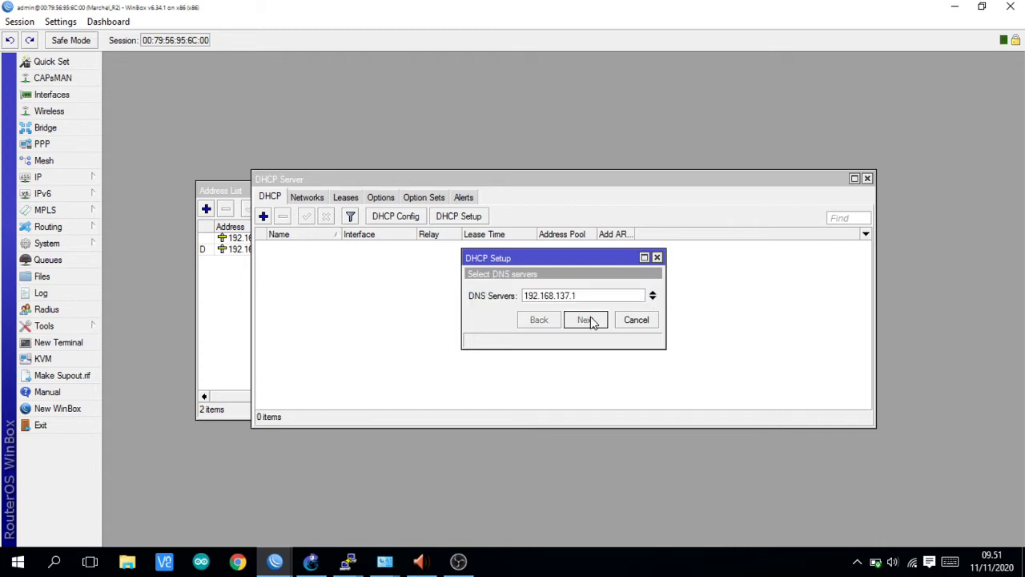
pyautogui.click(591, 320)
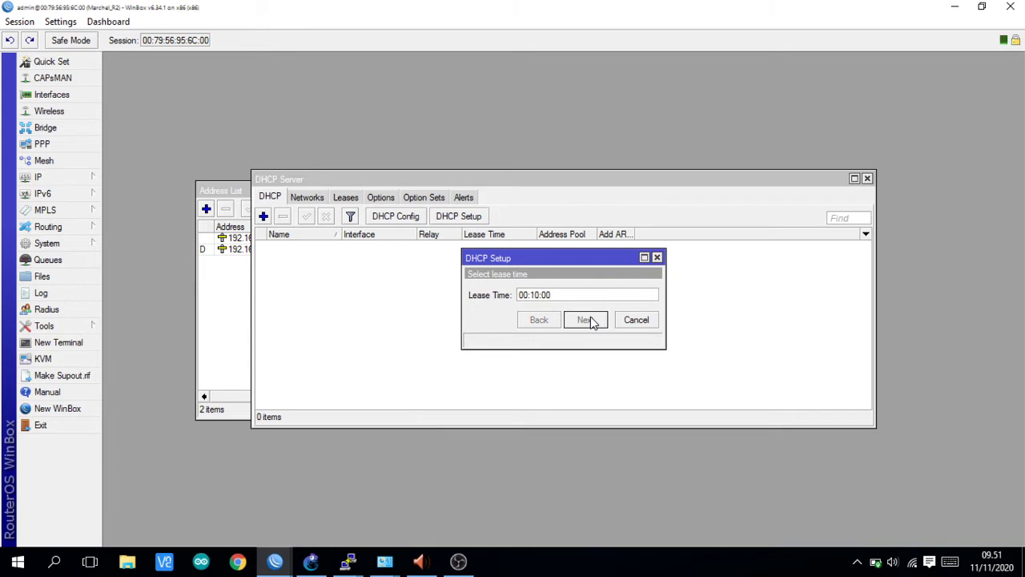
pyautogui.click(591, 320)
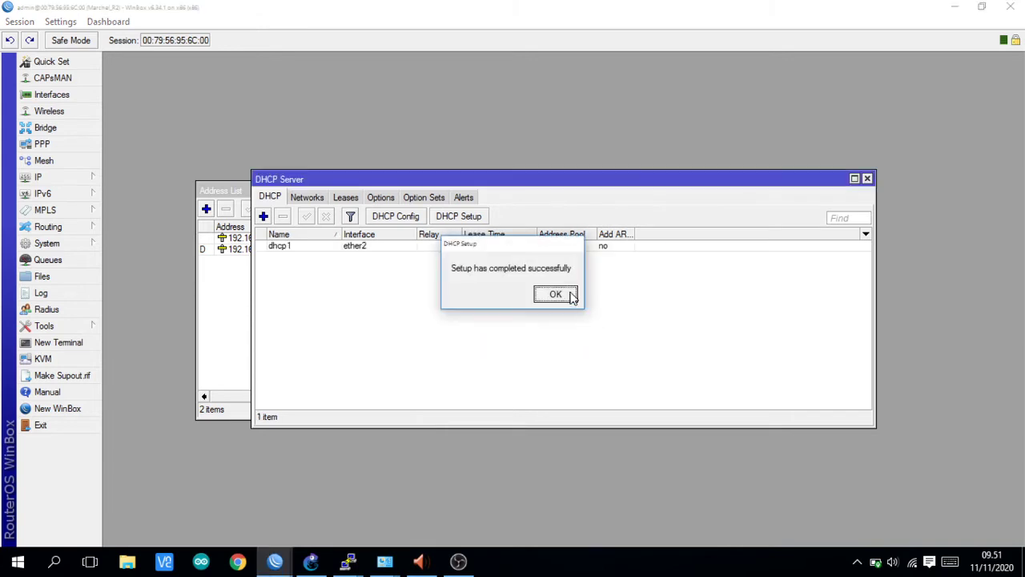
pyautogui.click(570, 295)
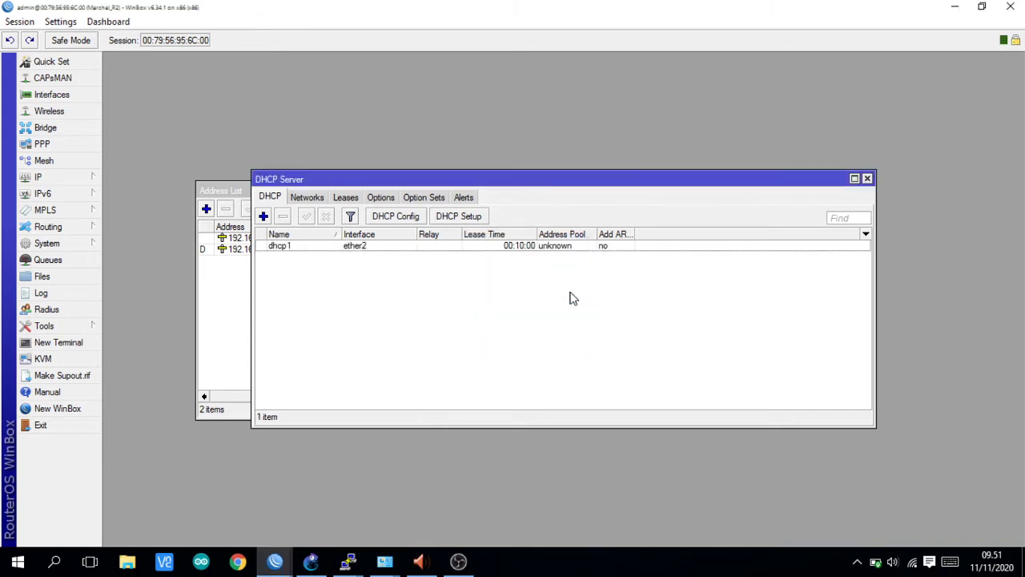
pyautogui.click(38, 177)
# - Add a new R2 firewall NAT rule with action masquerade
pyautogui.click(140, 287)
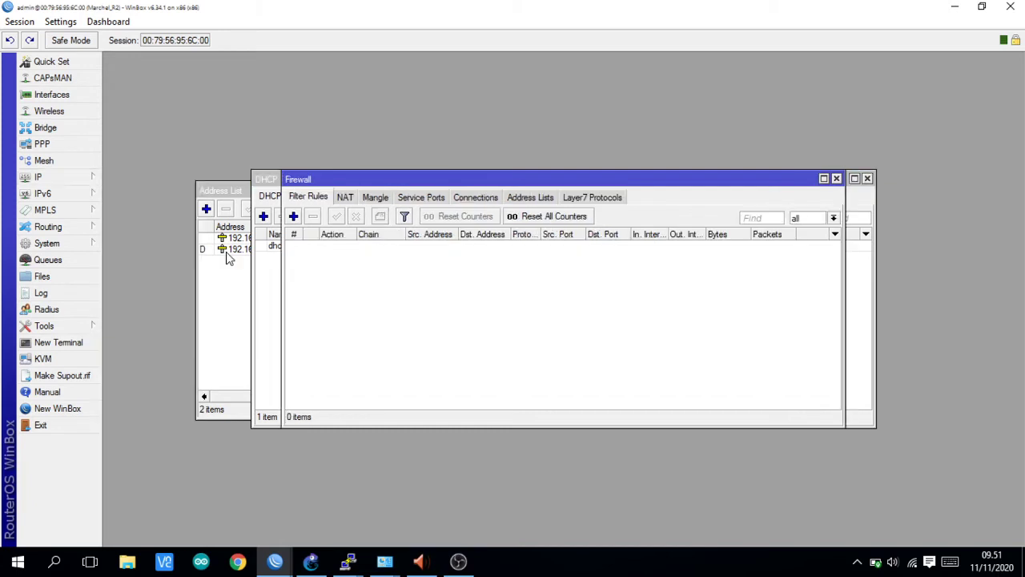
pyautogui.click(344, 197)
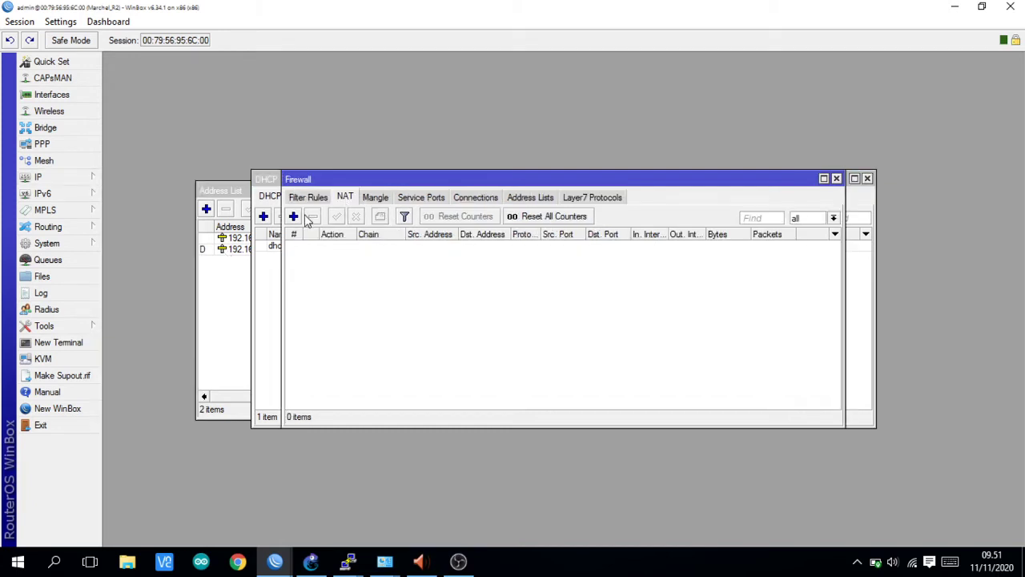
pyautogui.click(293, 216)
pyautogui.click(604, 99)
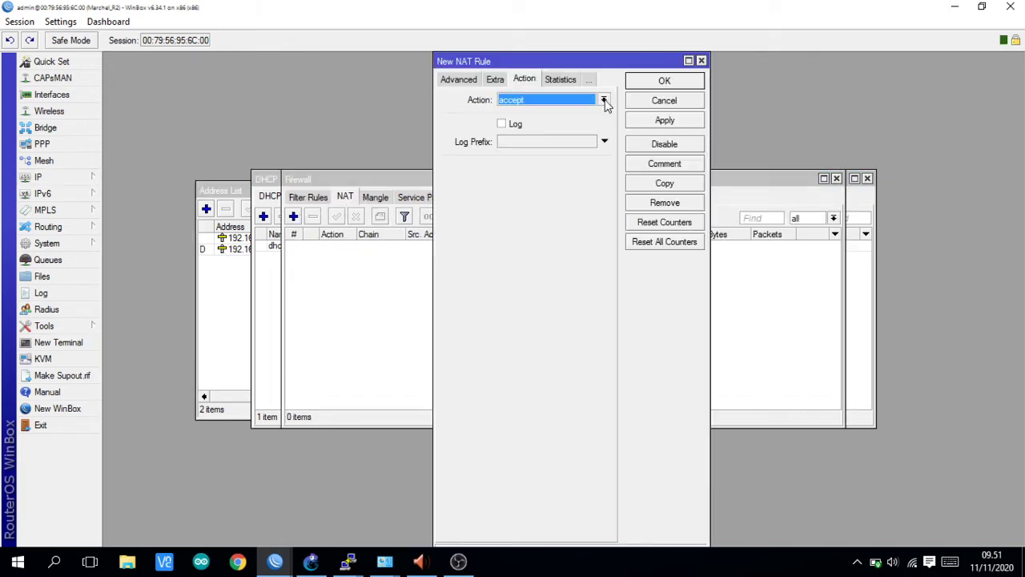
pyautogui.click(552, 170)
# - Set the NAT rule's out-interface to ether1, then apply and save it
pyautogui.click(461, 80)
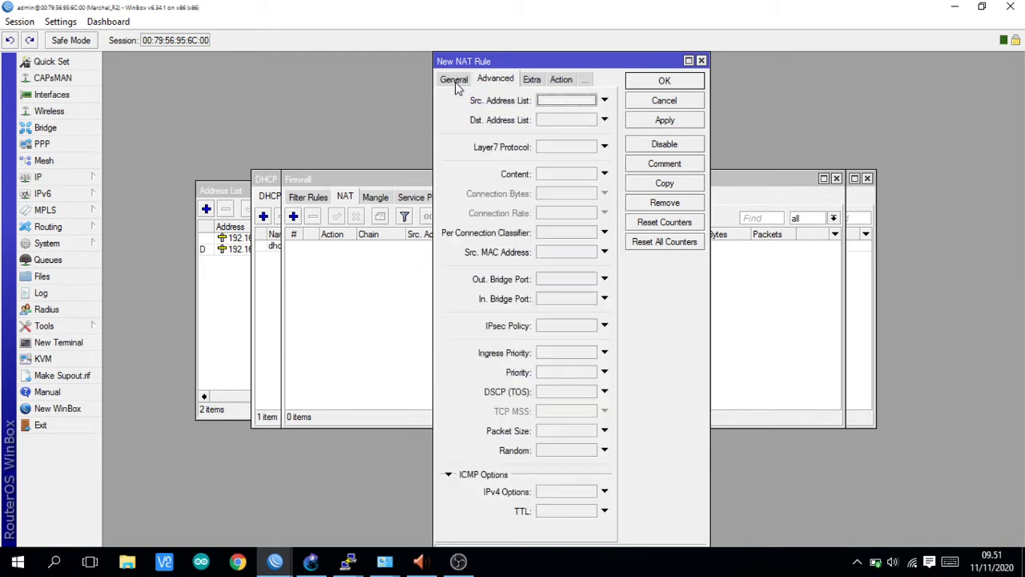
pyautogui.click(452, 79)
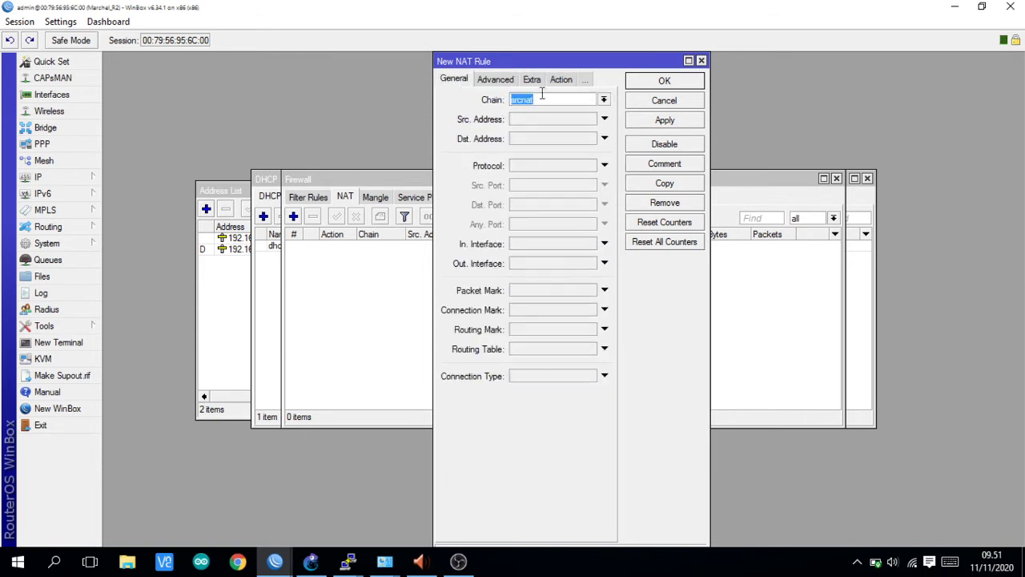
pyautogui.click(604, 264)
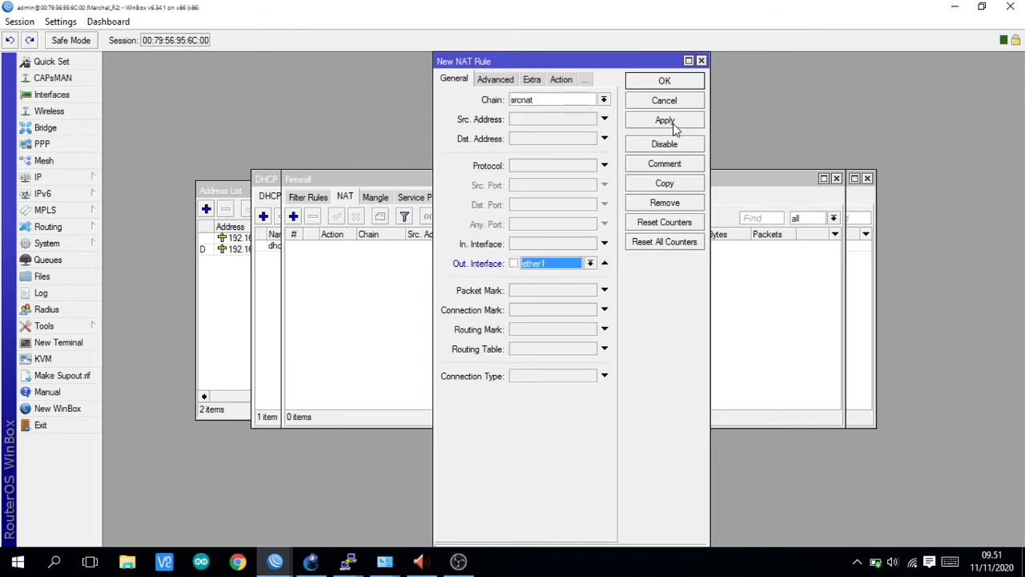
pyautogui.click(674, 128)
pyautogui.click(659, 84)
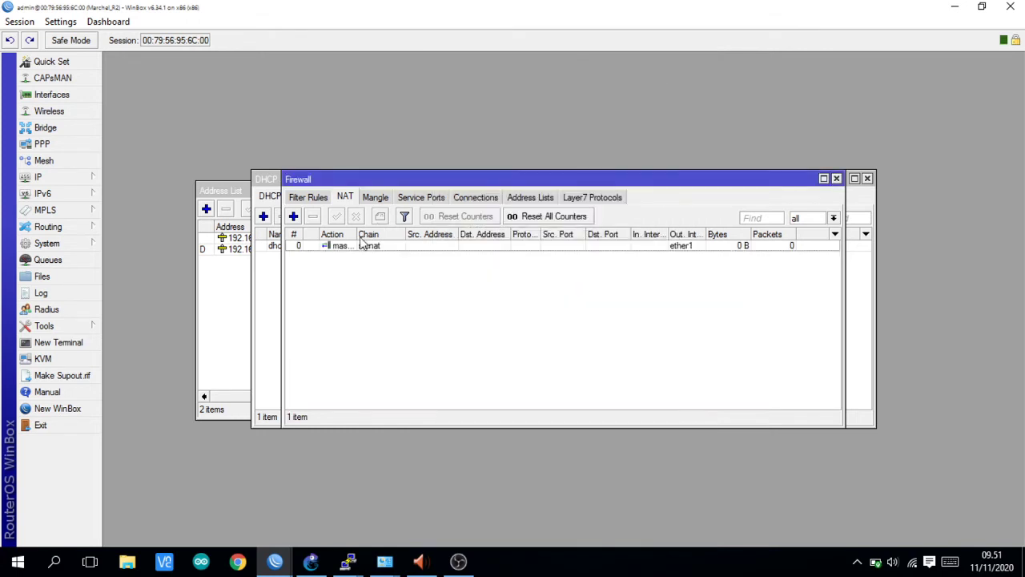
pyautogui.click(311, 562)
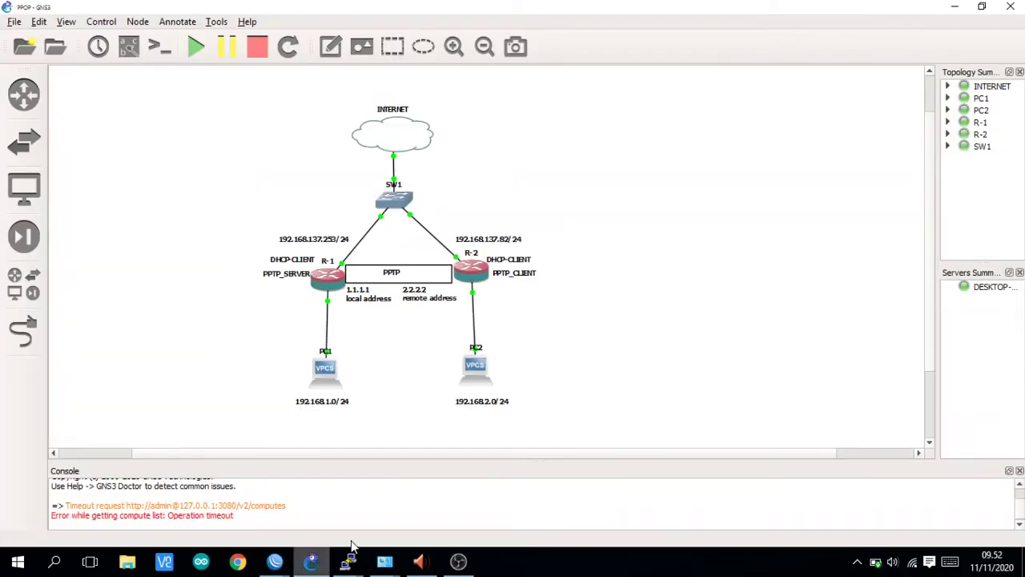
# - Get PC2 an address by running 'ip dhcp' in its console
pyautogui.doubleClick(490, 377)
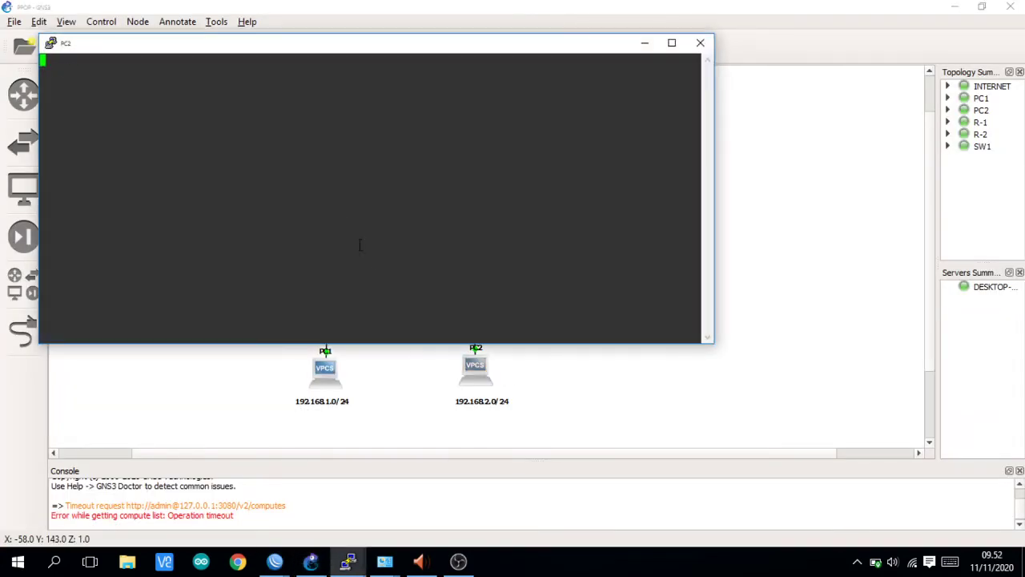
pyautogui.write('ip')
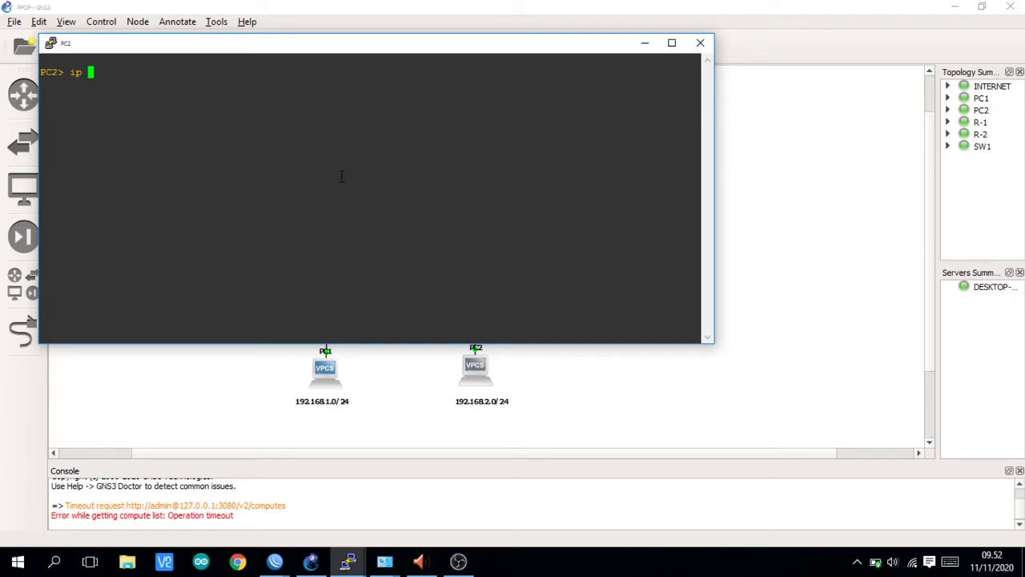
pyautogui.write(' dhcp')
pyautogui.press('Return')
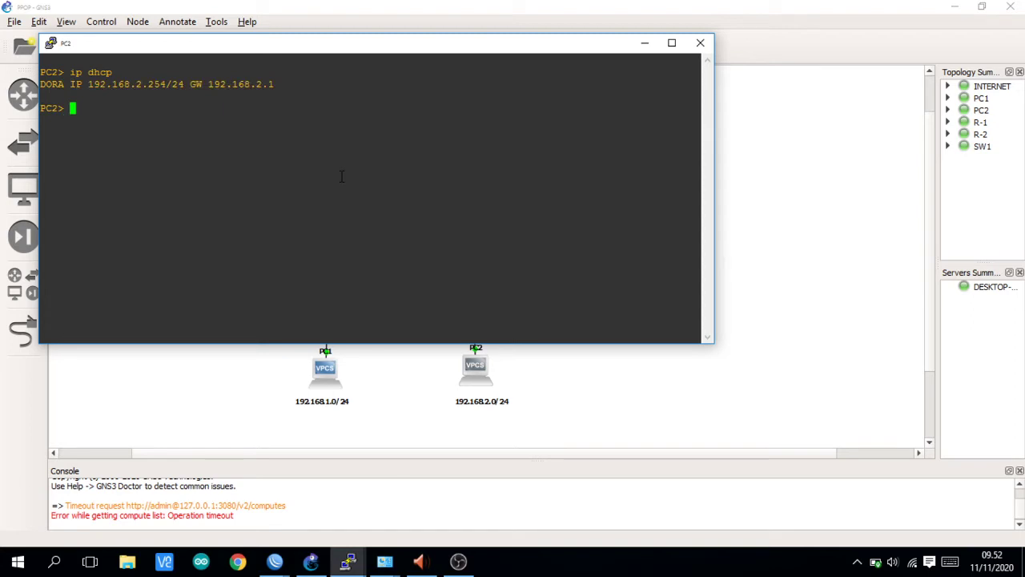
# - Ping 8.8.8.8 from PC2 to confirm internet access
pyautogui.write('ping 8.8.8.8')
pyautogui.press('Return')
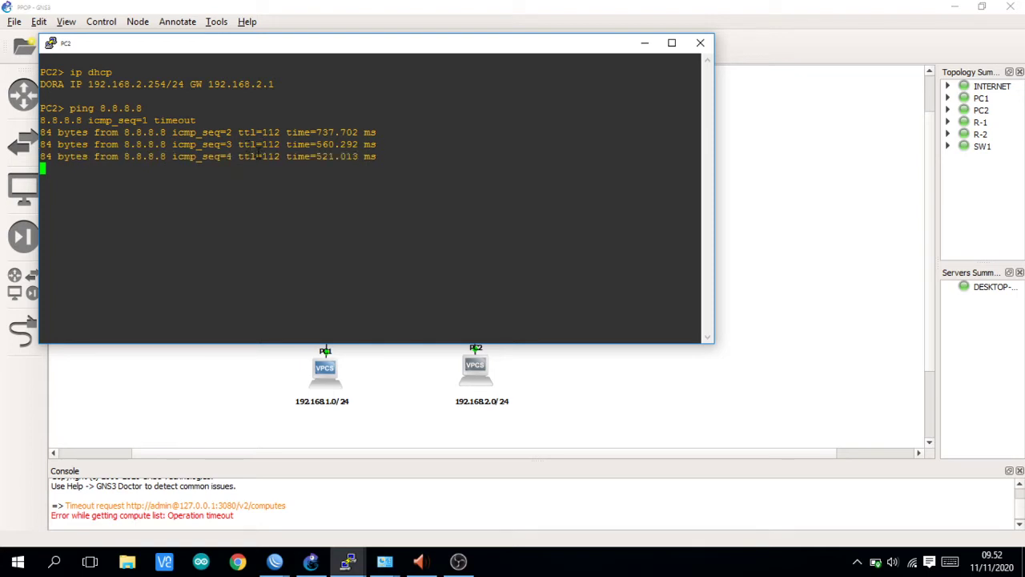
pyautogui.click(193, 374)
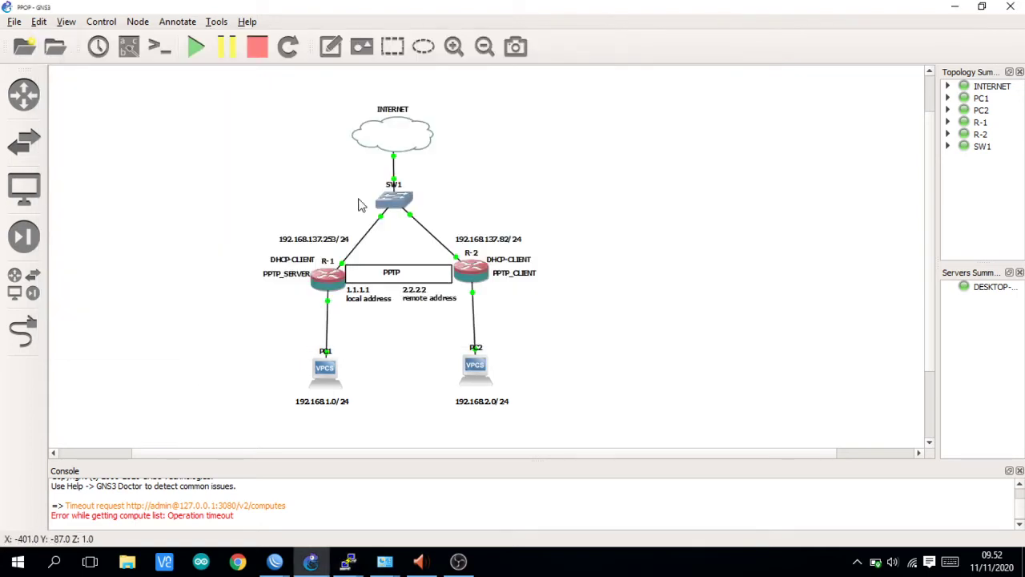
# - Enlarge the GNS3 lab diagram with View > Zoom in, showing R-1, R-2, the PPTP link and PCs
pyautogui.scroll(-1, 359, 205)
pyautogui.scroll(1, 359, 205)
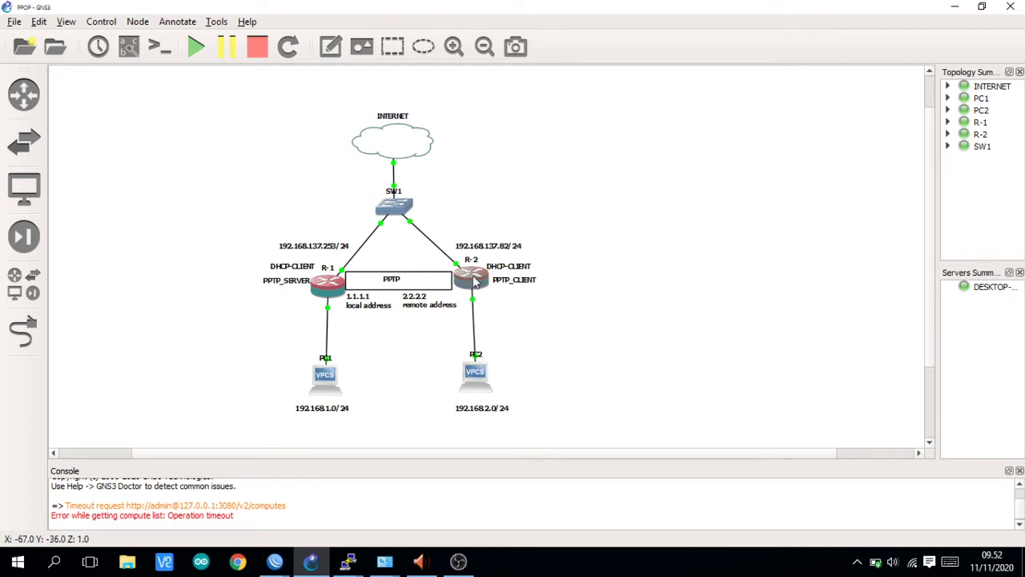
pyautogui.scroll(-1, 410, 332)
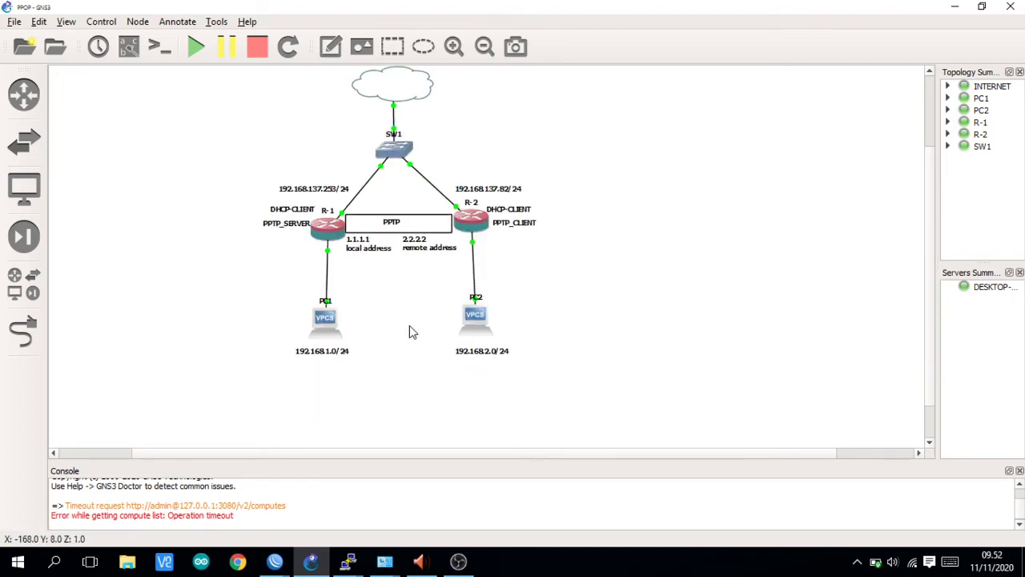
pyautogui.scroll(1, 410, 327)
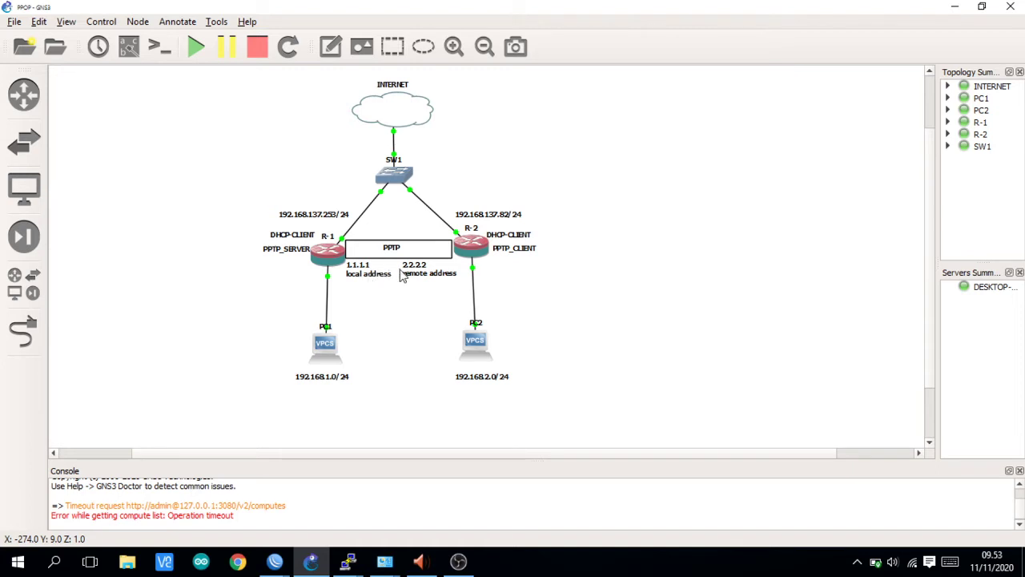
pyautogui.scroll(-3, 425, 277)
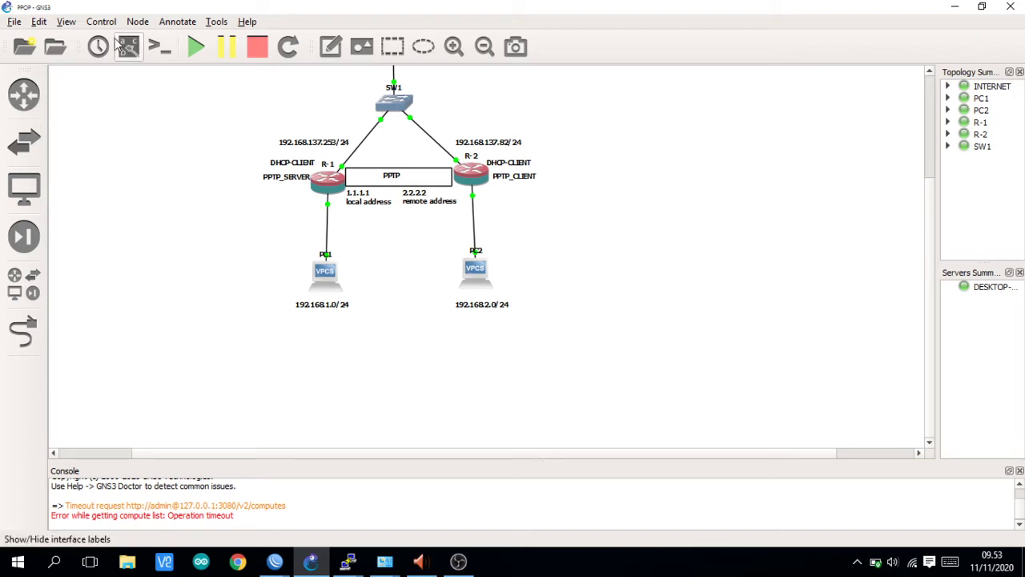
pyautogui.click(65, 22)
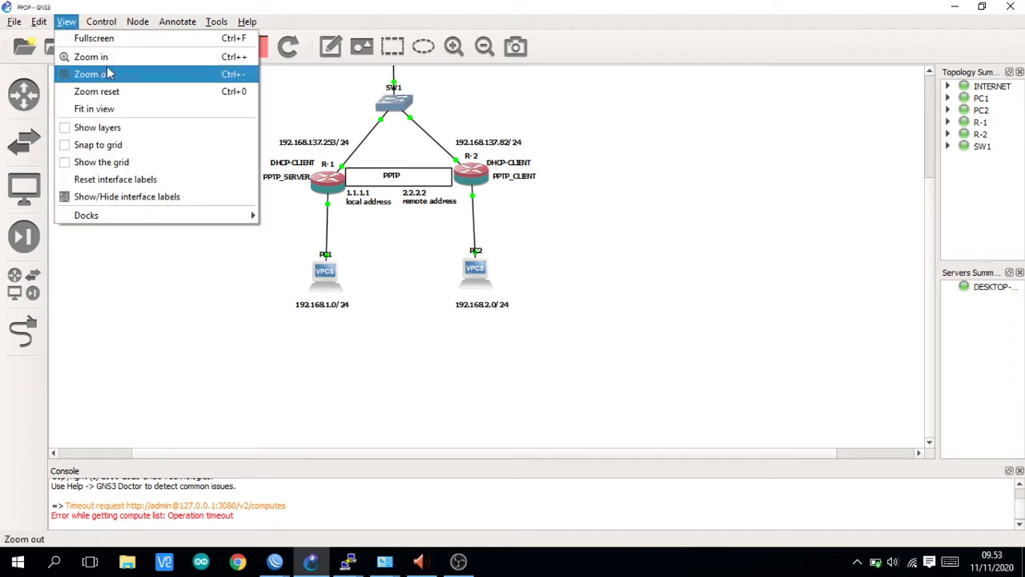
pyautogui.click(97, 75)
pyautogui.scroll(-5, 275, 131)
pyautogui.scroll(1, 275, 130)
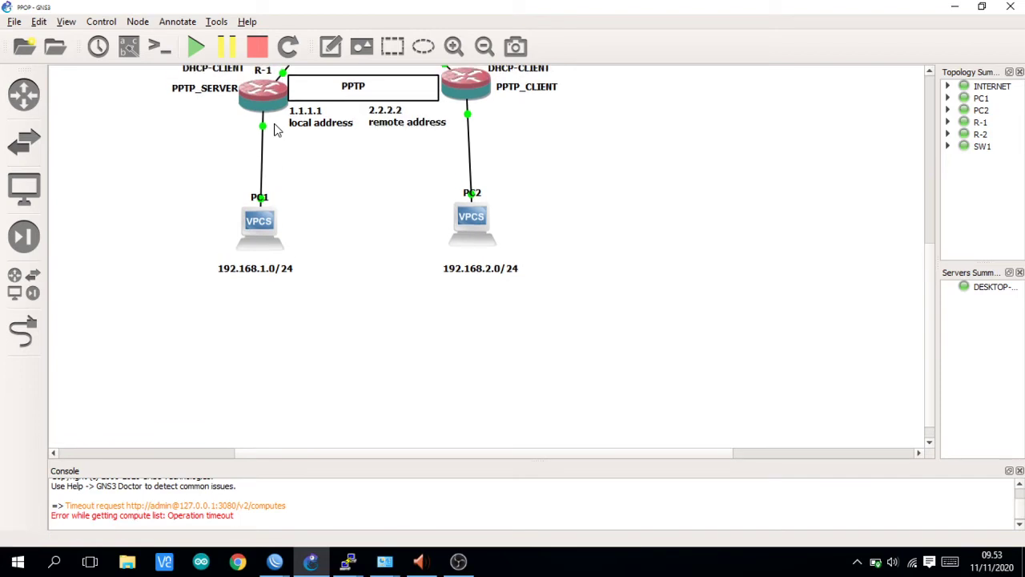
pyautogui.scroll(5, 275, 131)
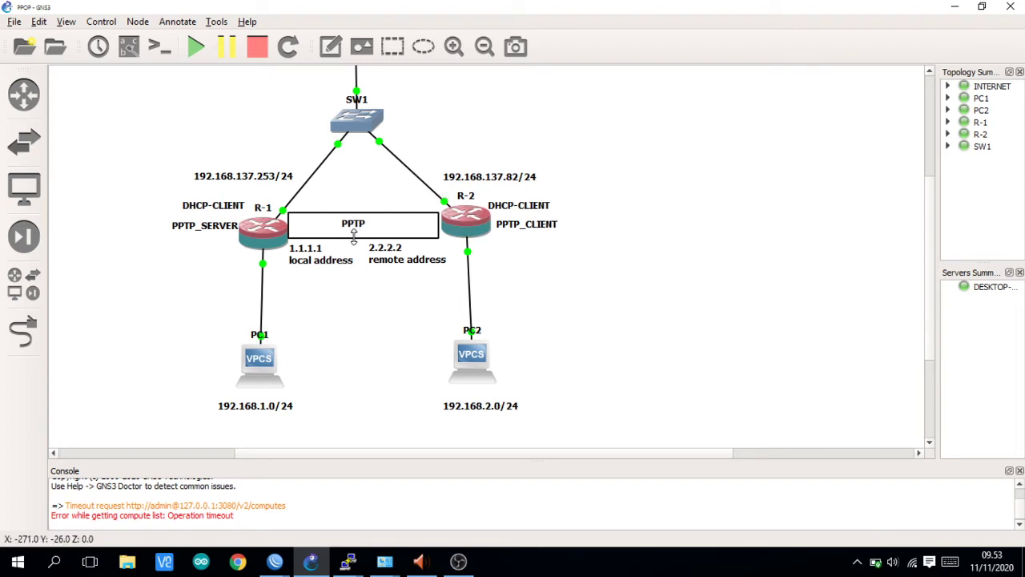
# - Open PPP in the first router's WinBox session and check the GNS3 topology for reference
pyautogui.moveTo(275, 561)
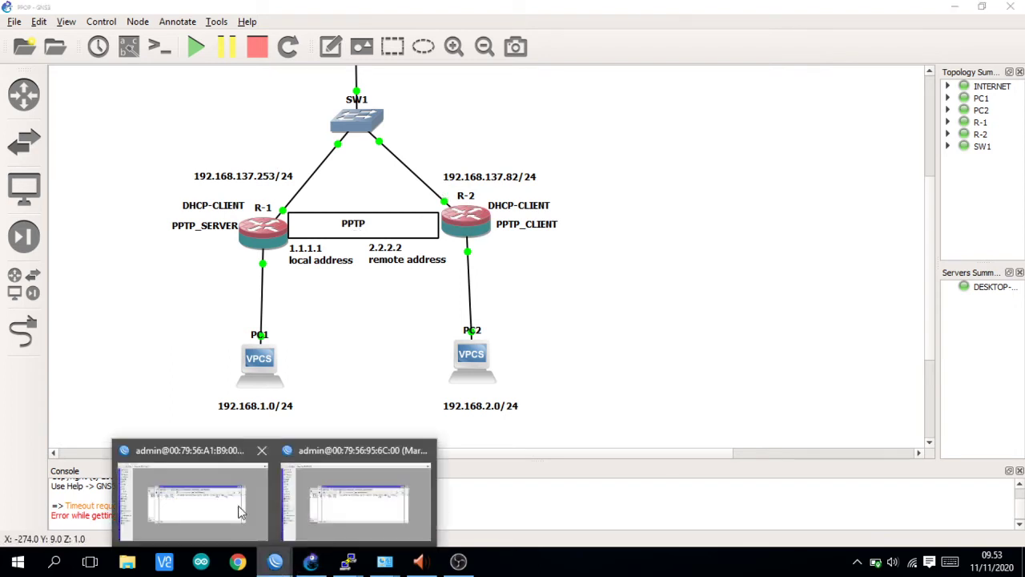
pyautogui.click(238, 498)
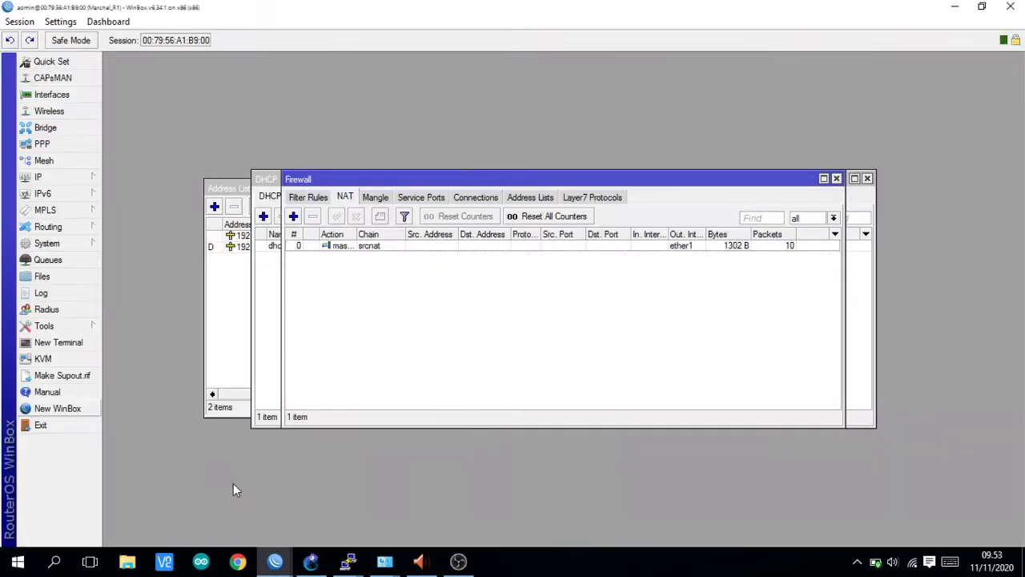
pyautogui.click(42, 145)
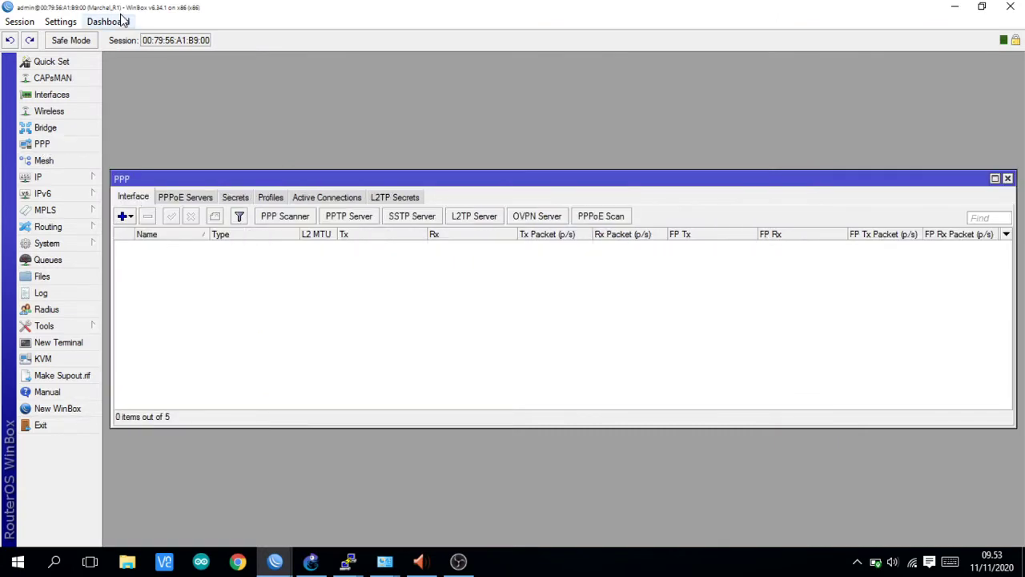
pyautogui.click(311, 563)
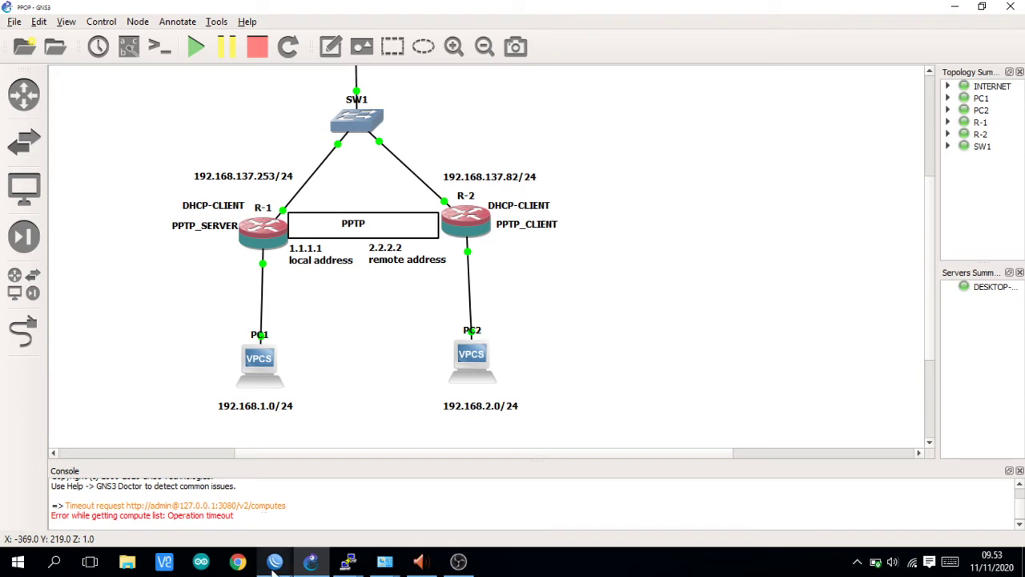
# - Enable the PPTP server on Marchel_R1 with the default-encryption profile
pyautogui.moveTo(273, 564)
pyautogui.click(251, 505)
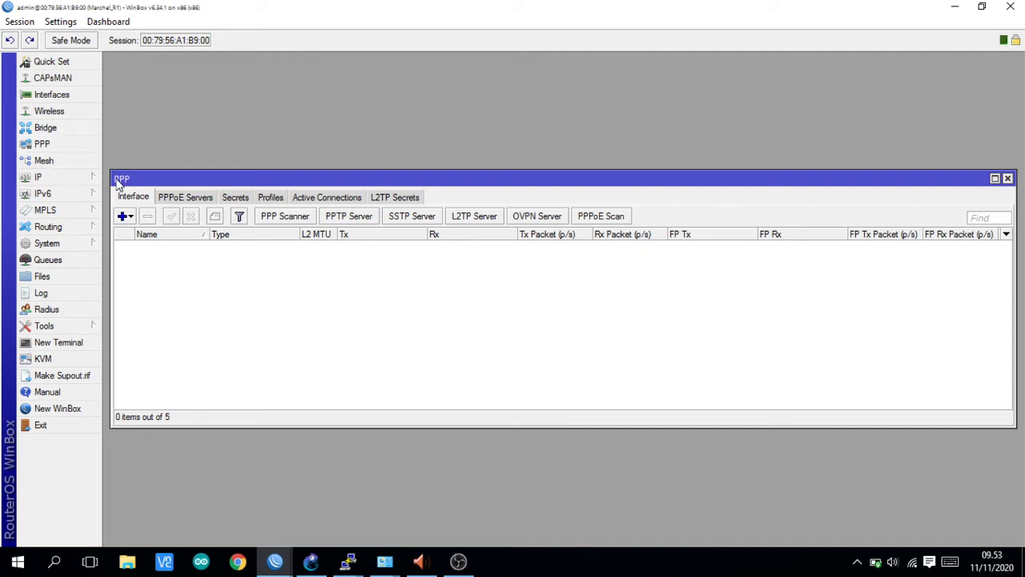
pyautogui.click(352, 218)
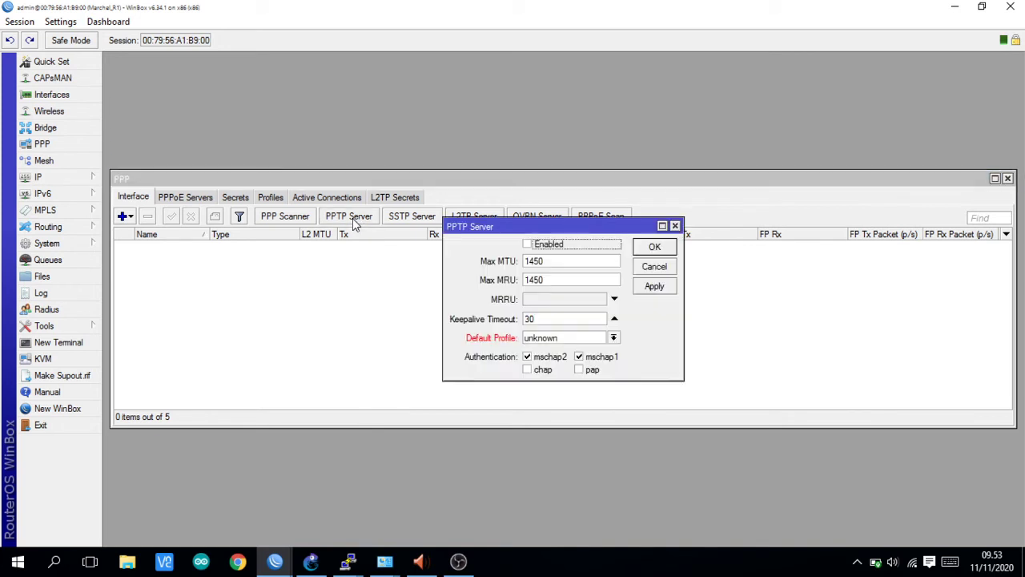
pyautogui.click(528, 245)
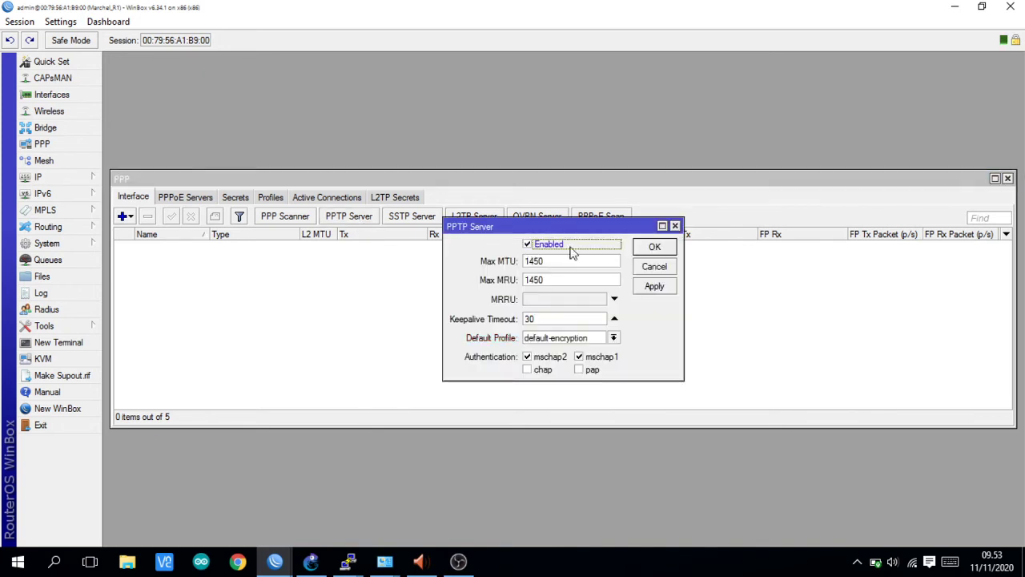
pyautogui.click(651, 250)
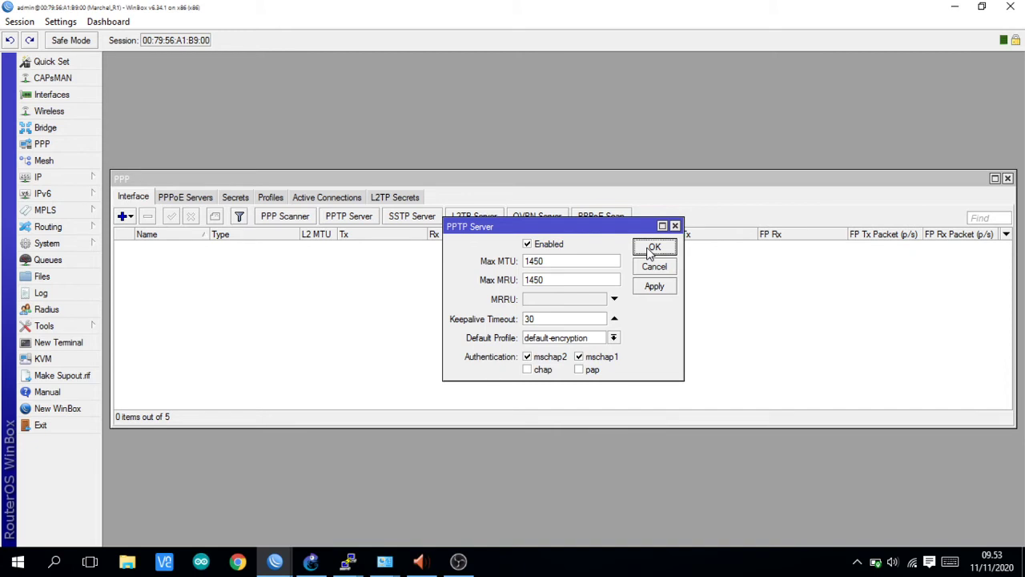
pyautogui.click(653, 247)
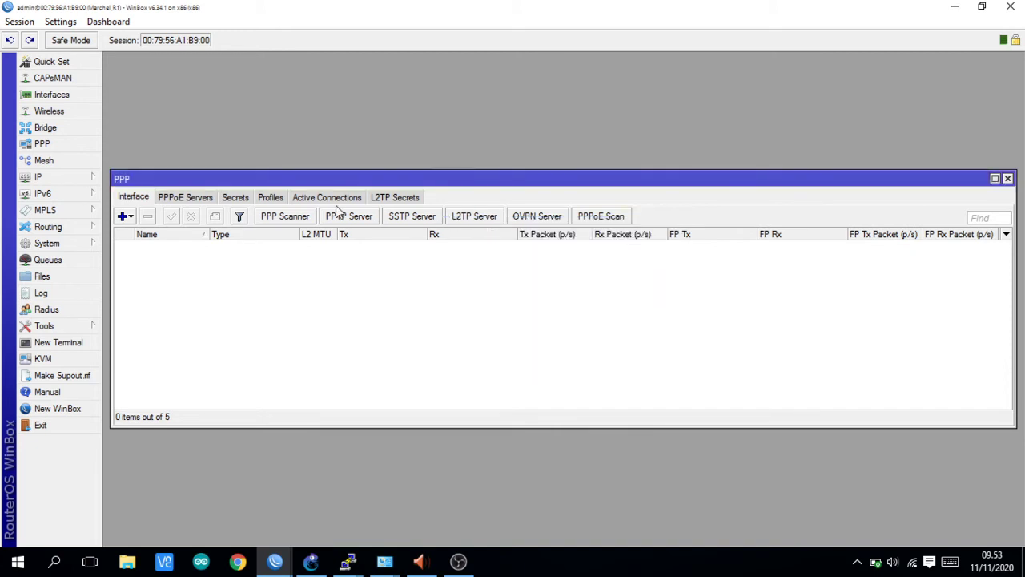
# - Add a new PPP secret on Marchel_R1 with a user name and password
pyautogui.click(233, 197)
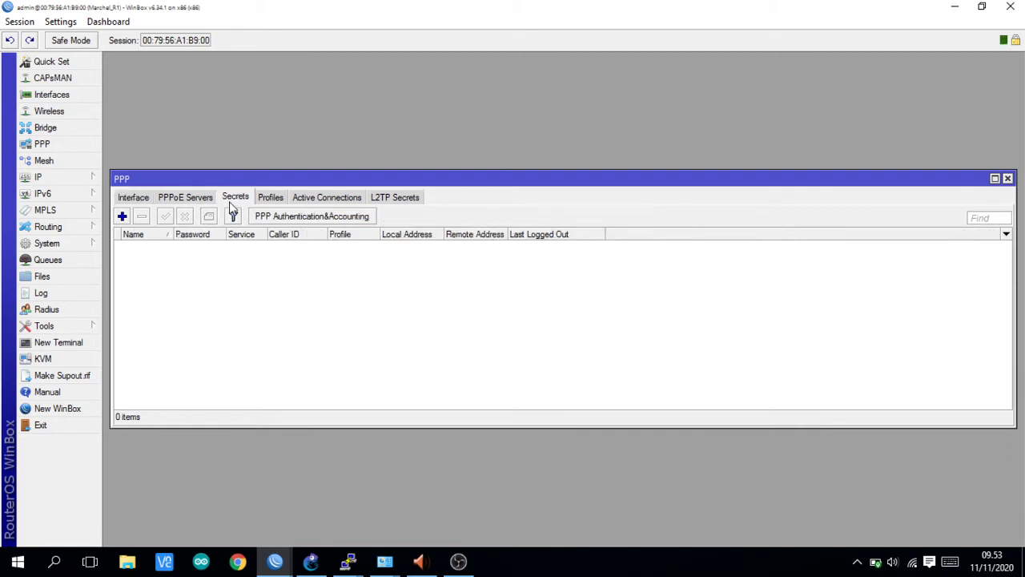
pyautogui.click(122, 216)
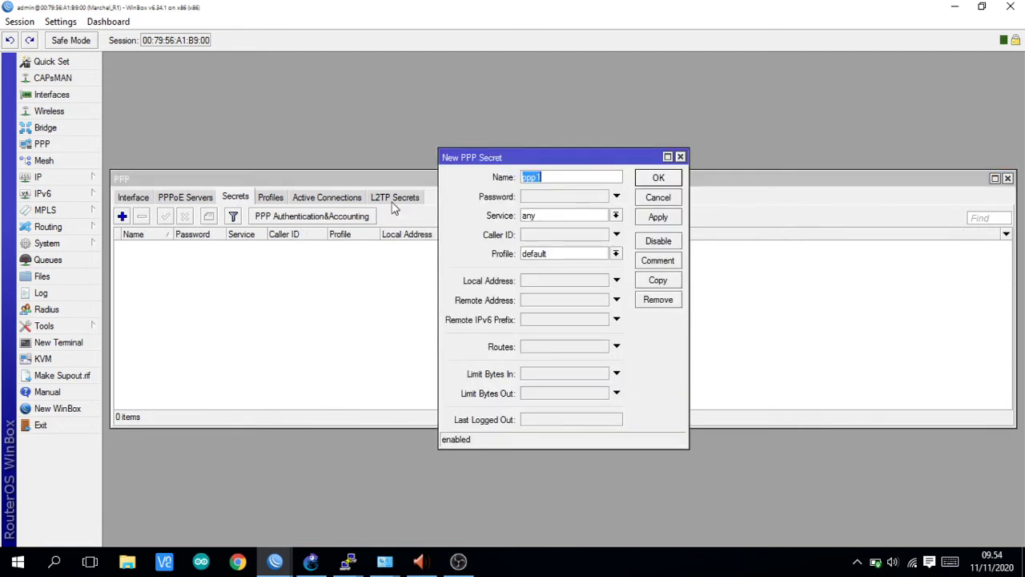
pyautogui.press('BackSpace')
pyautogui.write('marchel')
pyautogui.click(574, 198)
pyautogui.write('*')
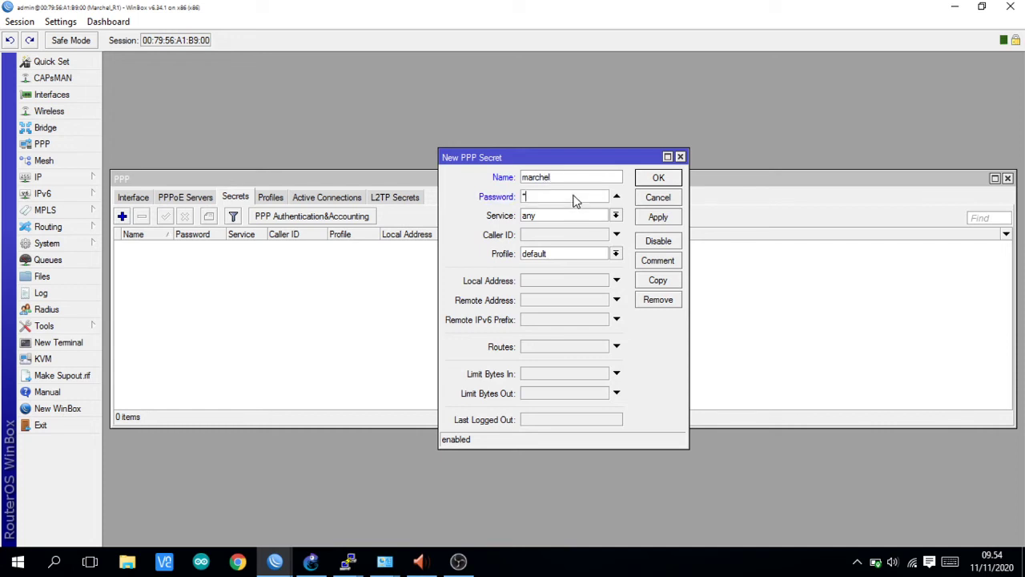
pyautogui.write('***')
# - Give the secret local address 1.1.1.1 and remote address 2.2.2.2, and save it
pyautogui.click(556, 280)
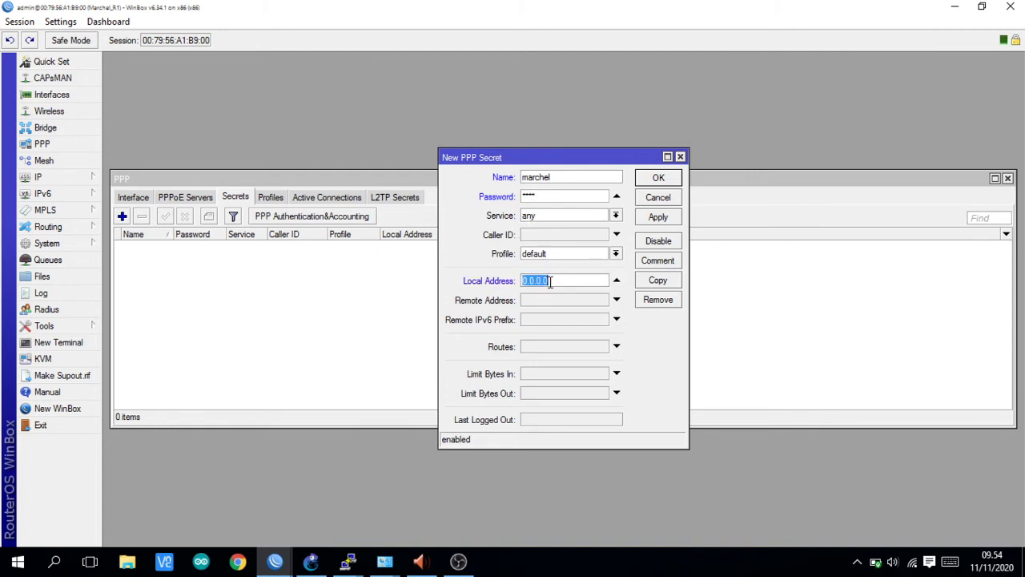
pyautogui.press('BackSpace')
pyautogui.click(311, 561)
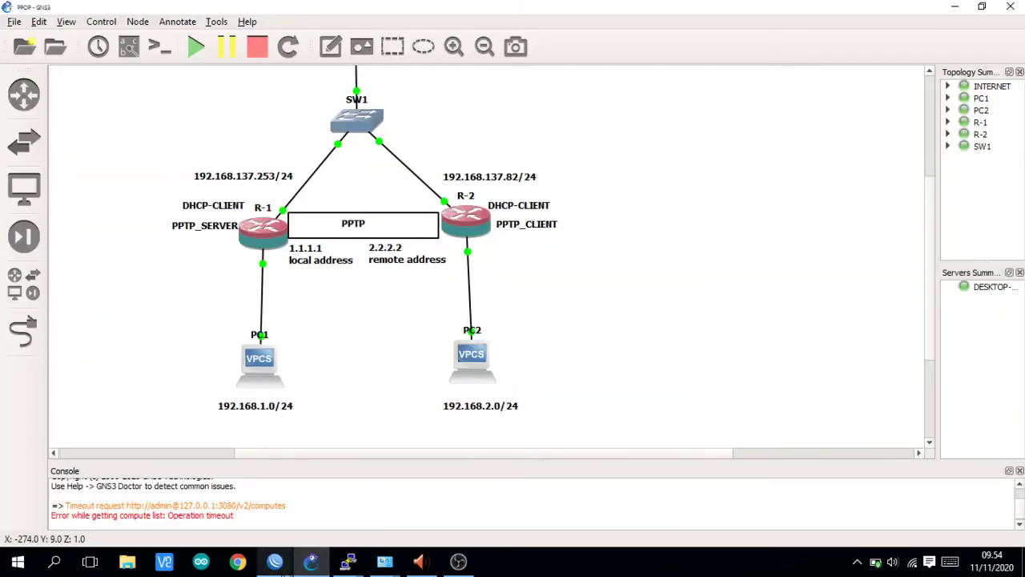
pyautogui.moveTo(275, 561)
pyautogui.click(223, 496)
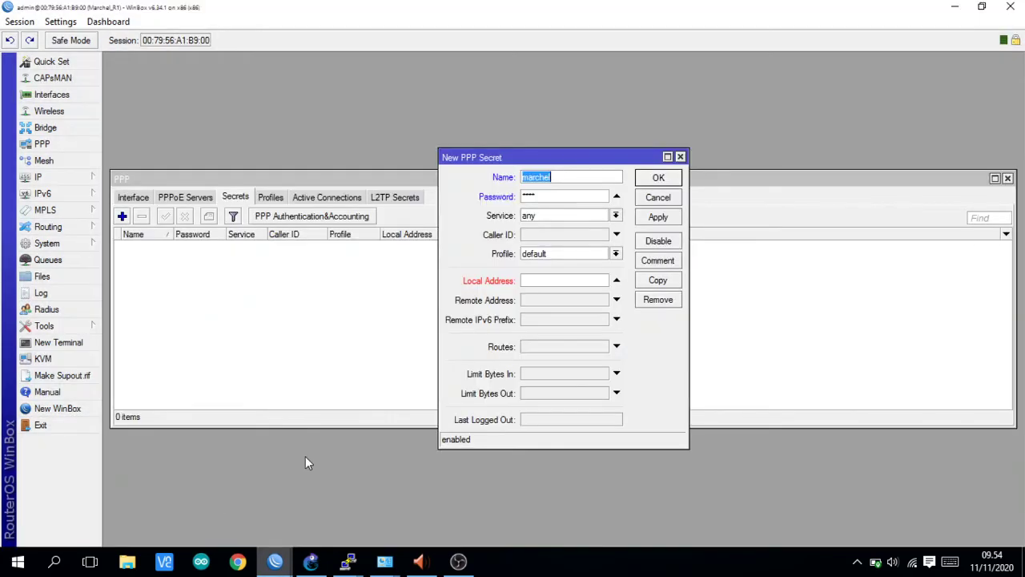
pyautogui.click(548, 284)
pyautogui.write('1.1.1.1')
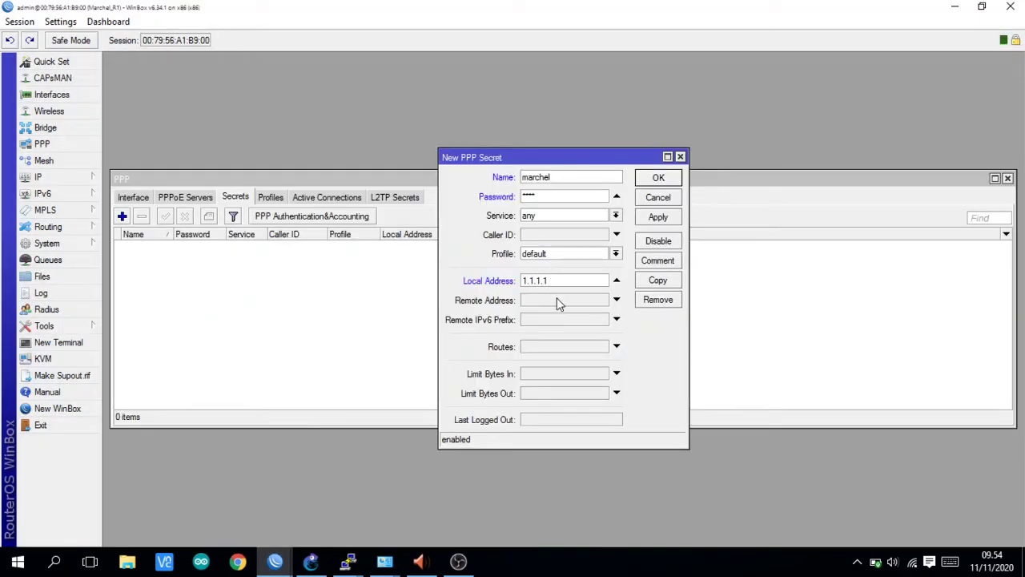
pyautogui.click(557, 301)
pyautogui.write('2.2.2.2')
pyautogui.click(656, 221)
pyautogui.click(652, 178)
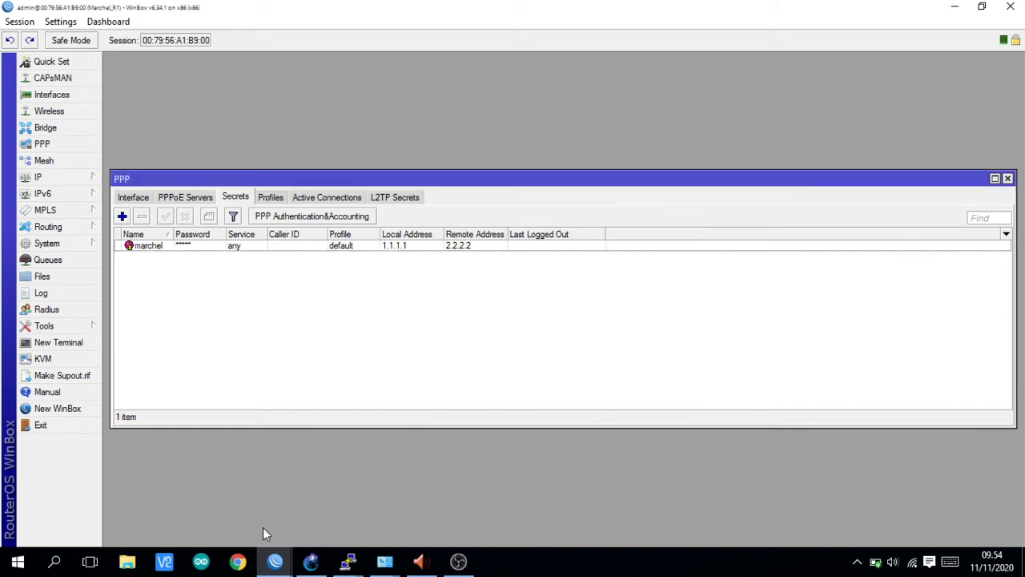
pyautogui.click(278, 563)
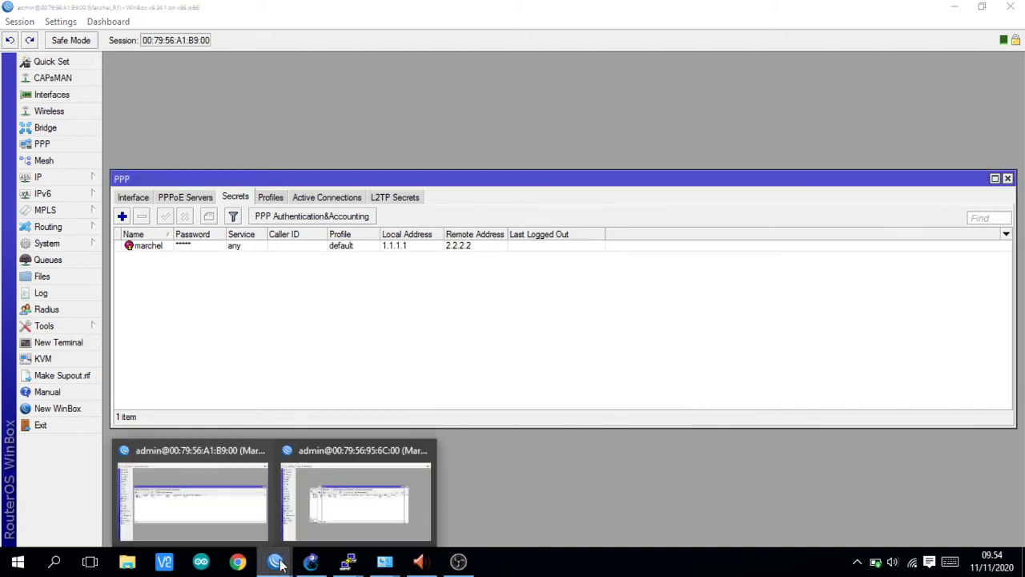
pyautogui.click(257, 513)
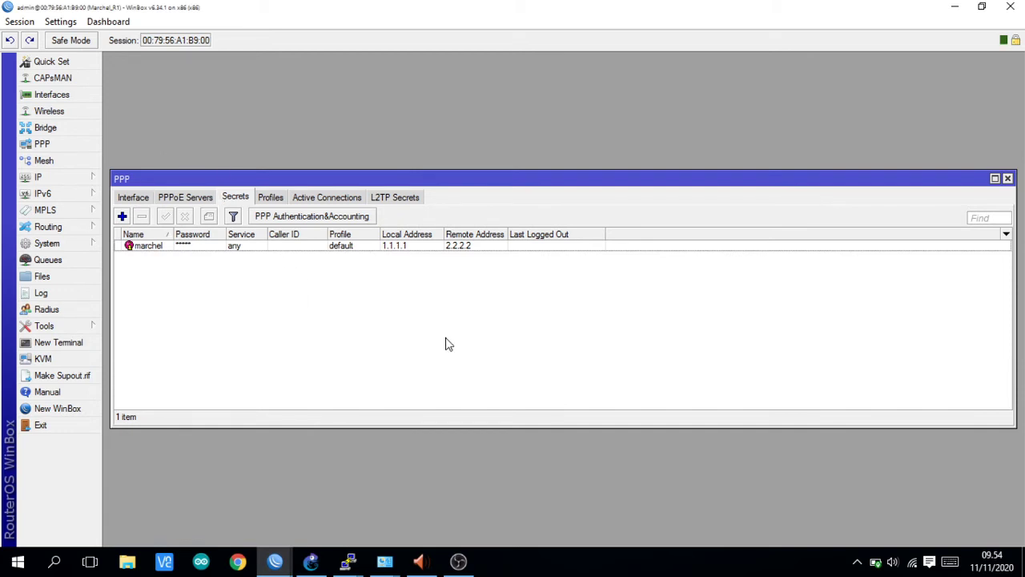
pyautogui.click(281, 567)
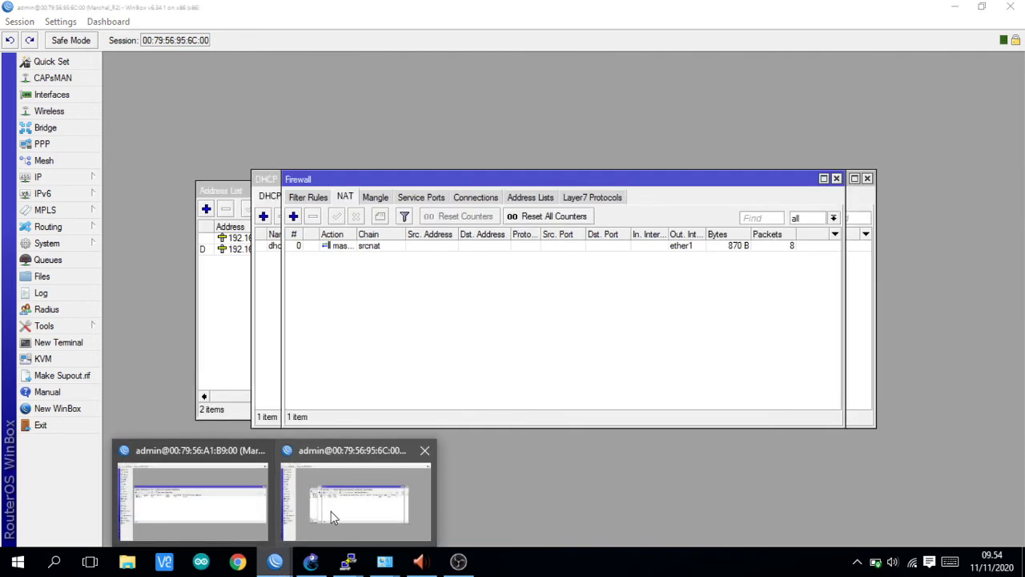
# - Add a new PPTP Client interface in PPP on Marchel_R2
pyautogui.click(333, 515)
pyautogui.click(62, 143)
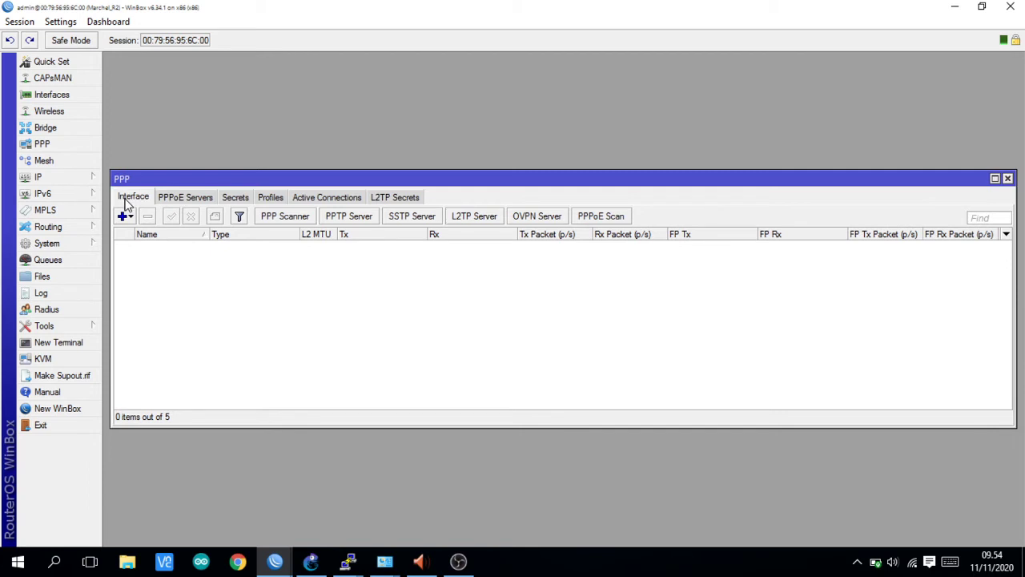
pyautogui.click(126, 217)
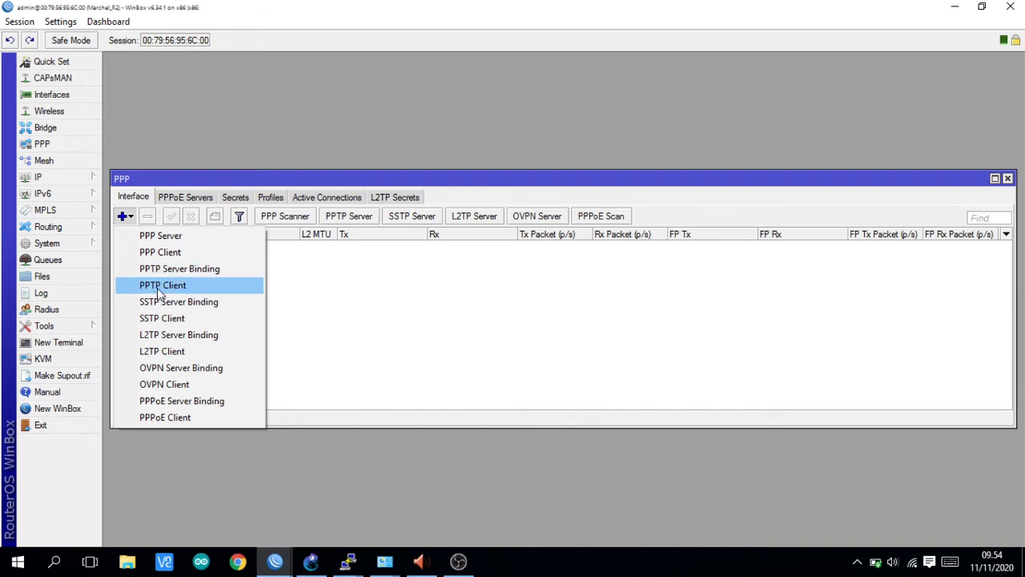
pyautogui.click(158, 294)
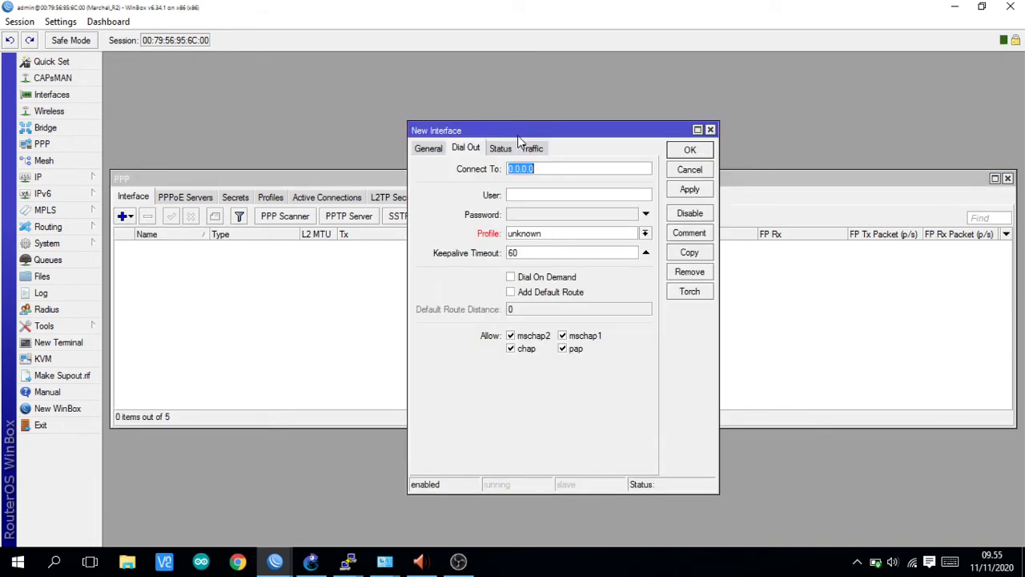
pyautogui.moveTo(518, 138); pyautogui.dragTo(290, 155)
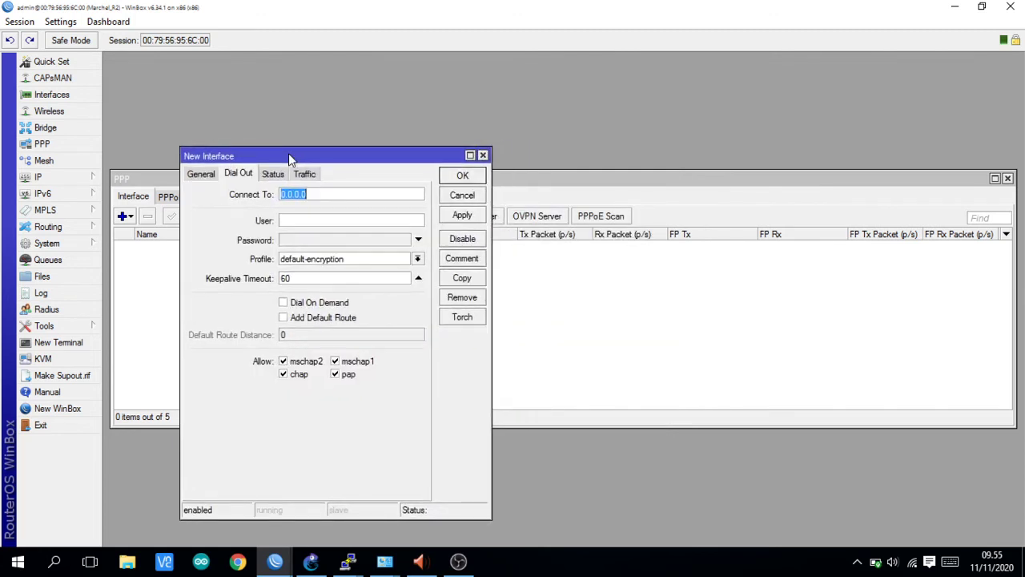
pyautogui.press('BackSpace')
# - Set the PPTP client's Connect To address to 192.168.137.253
pyautogui.click(308, 561)
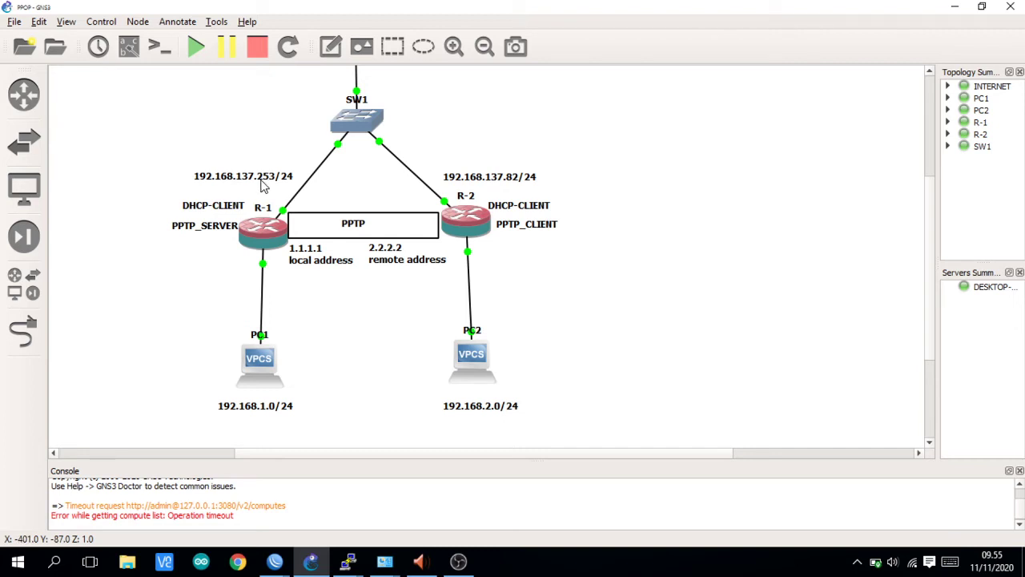
pyautogui.click(279, 564)
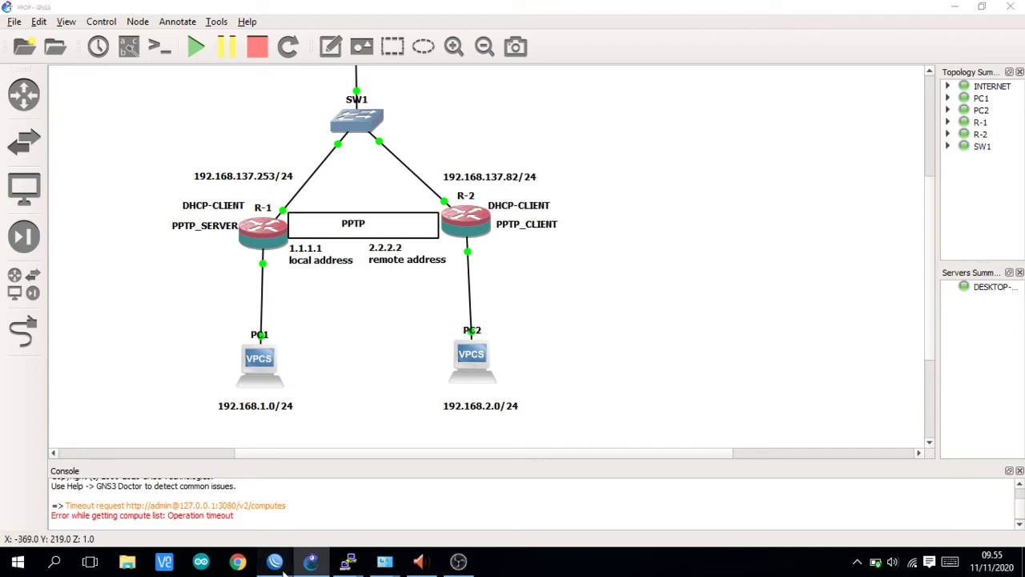
pyautogui.click(318, 494)
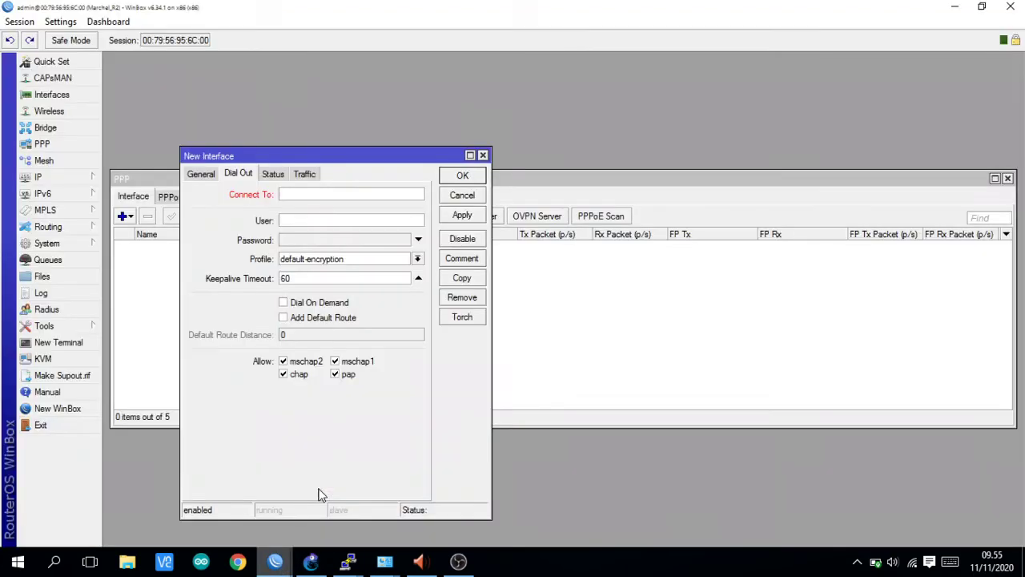
pyautogui.write('19')
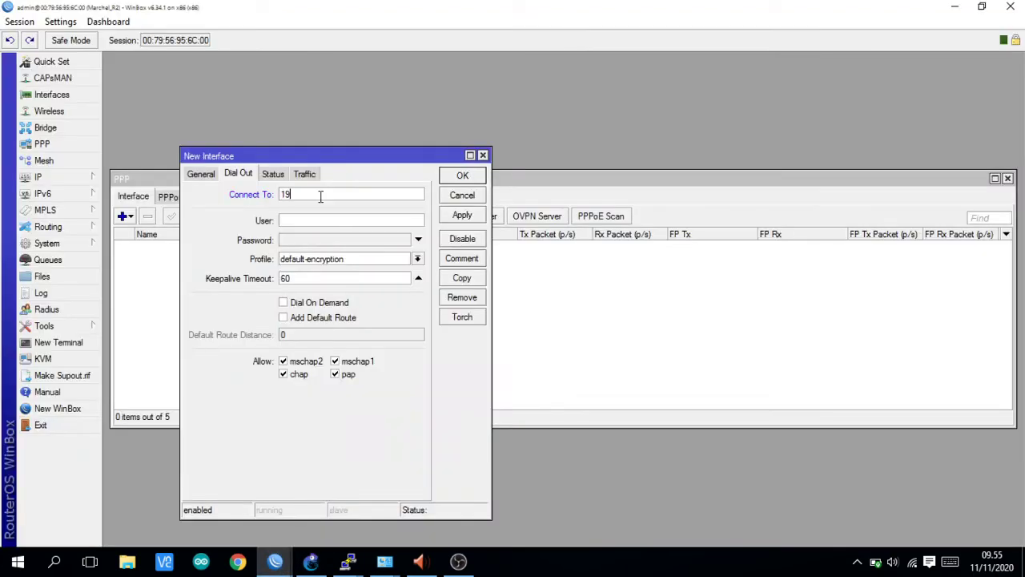
pyautogui.write('2.168.137.253')
pyautogui.moveTo(311, 560)
pyautogui.click(337, 523)
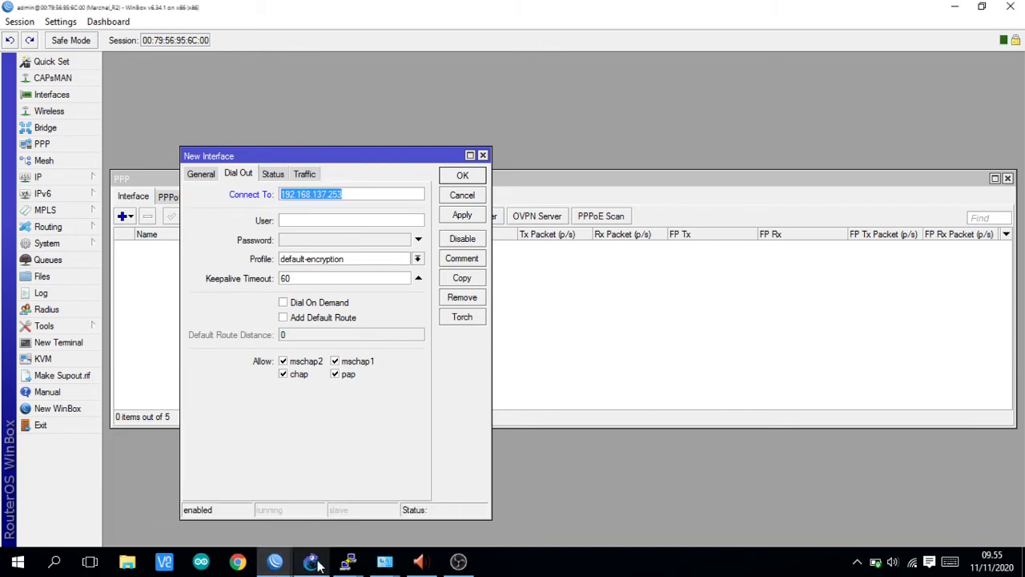
pyautogui.click(319, 563)
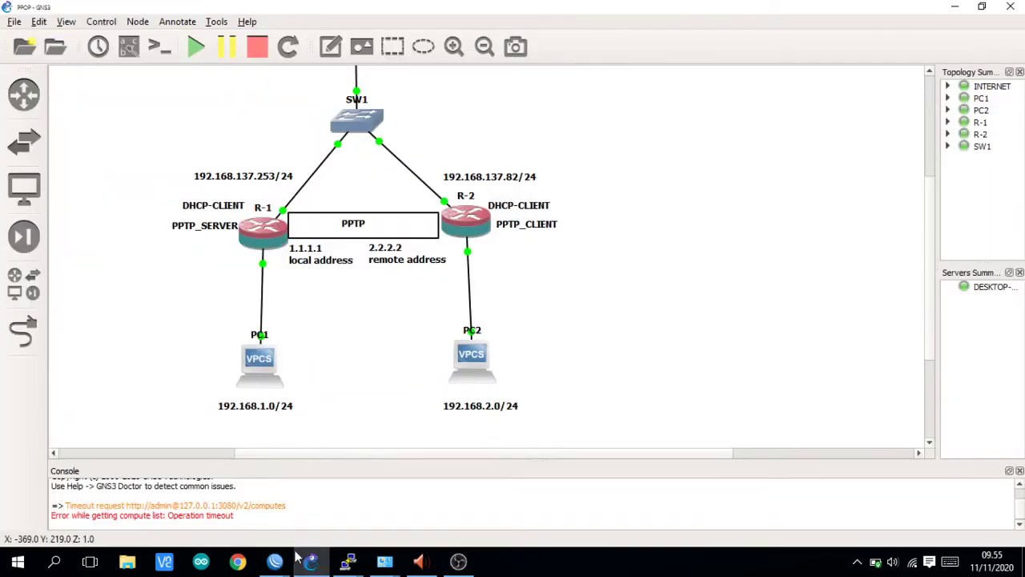
pyautogui.moveTo(311, 561)
pyautogui.click(322, 508)
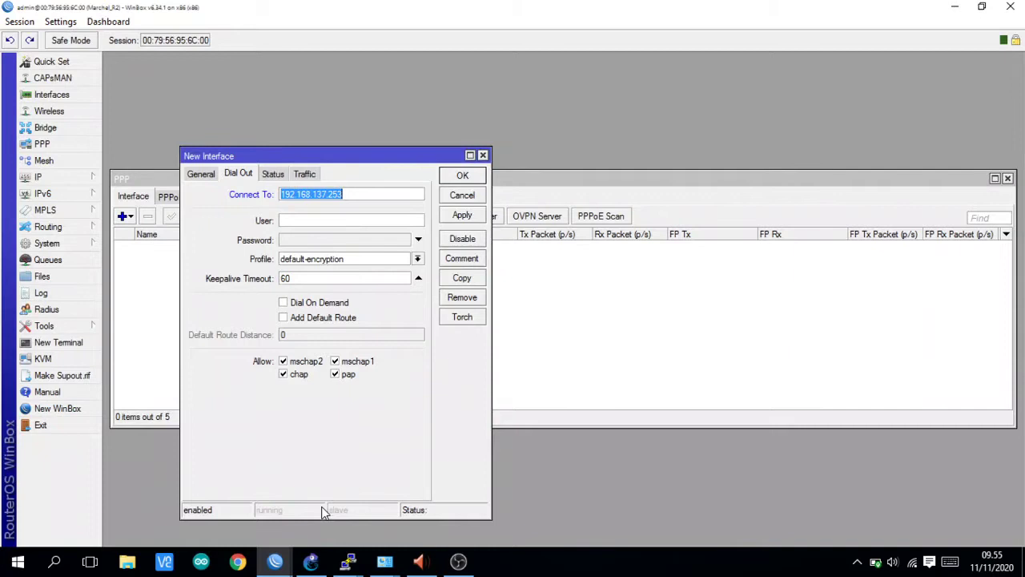
# - Enter the secret's user name and password and save the pptp-out1 client
pyautogui.click(318, 218)
pyautogui.write('marchel')
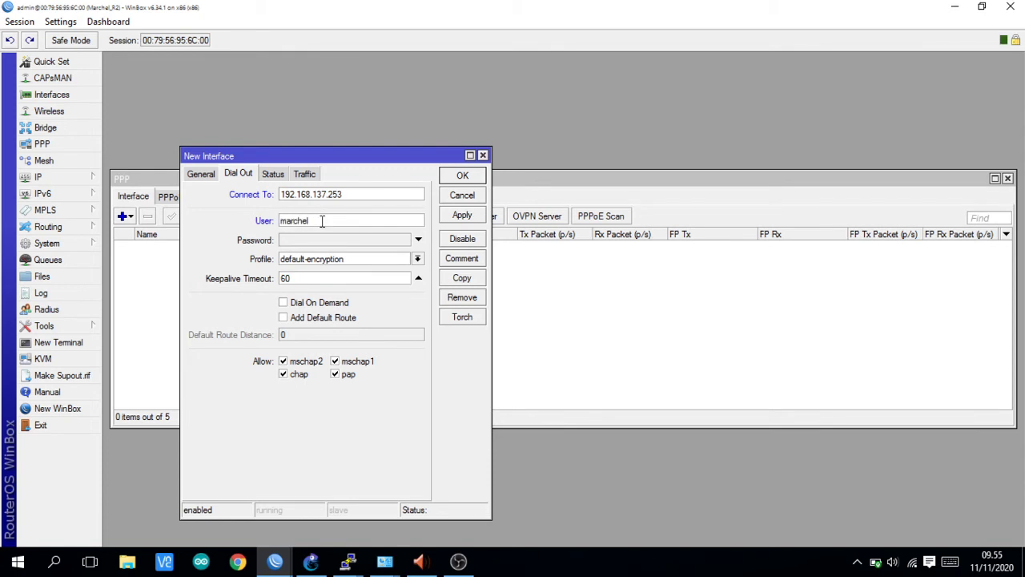
pyautogui.click(329, 243)
pyautogui.write('****')
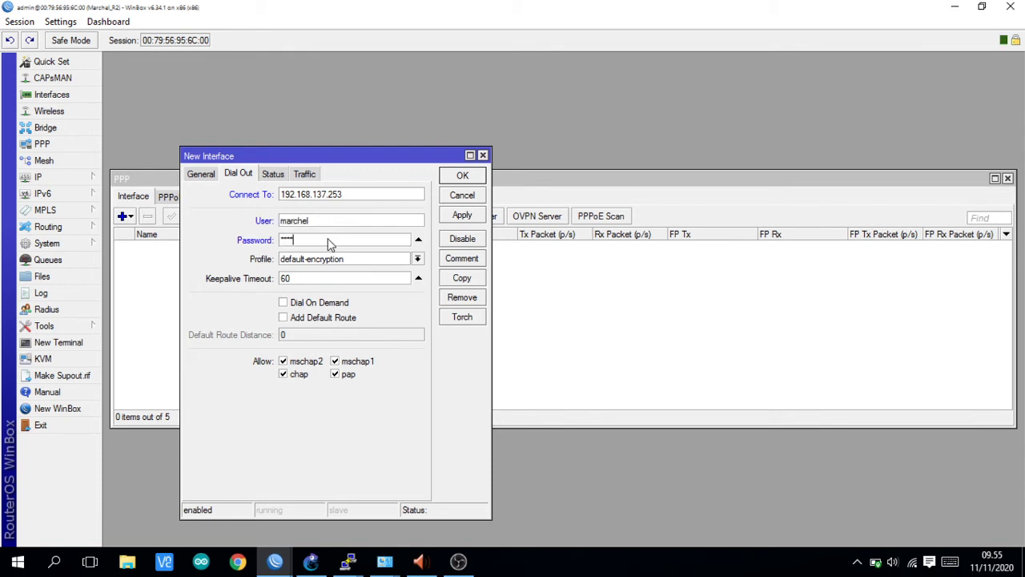
pyautogui.click(462, 217)
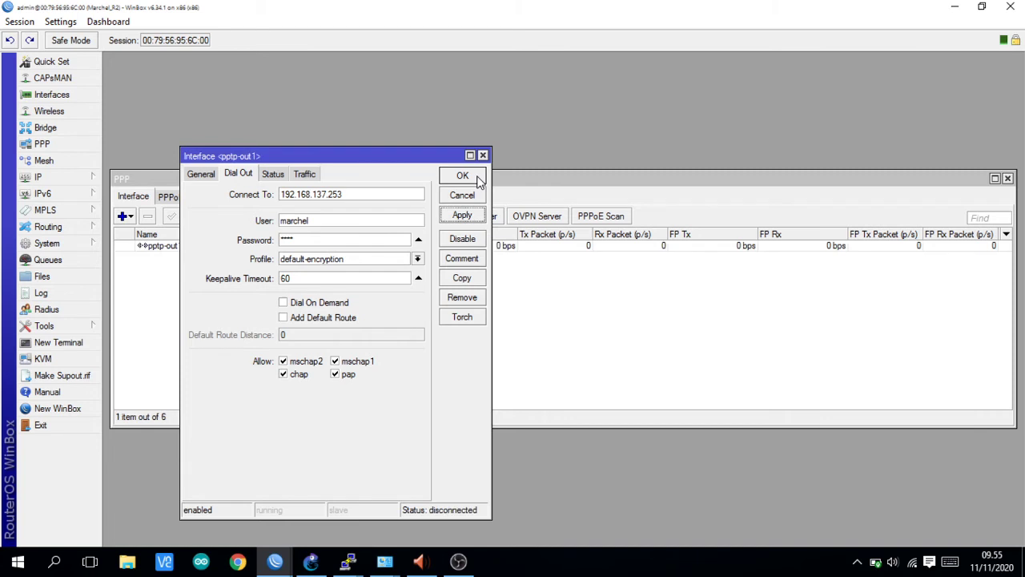
pyautogui.click(463, 176)
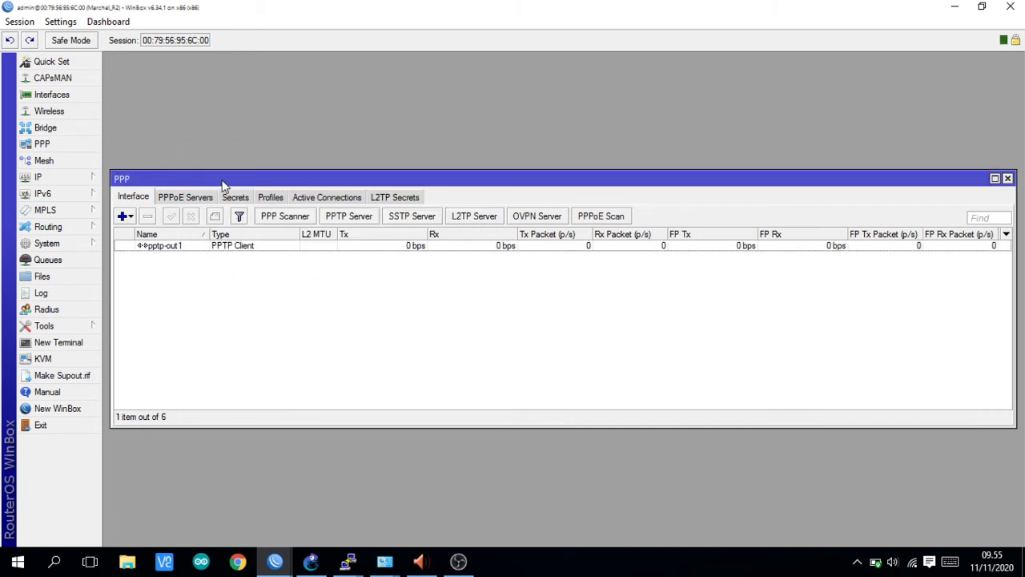
# - Verify pptp-out1 on Marchel_R2 carries the R (running) flag, then return to GNS3
pyautogui.moveTo(229, 178); pyautogui.dragTo(226, 117)
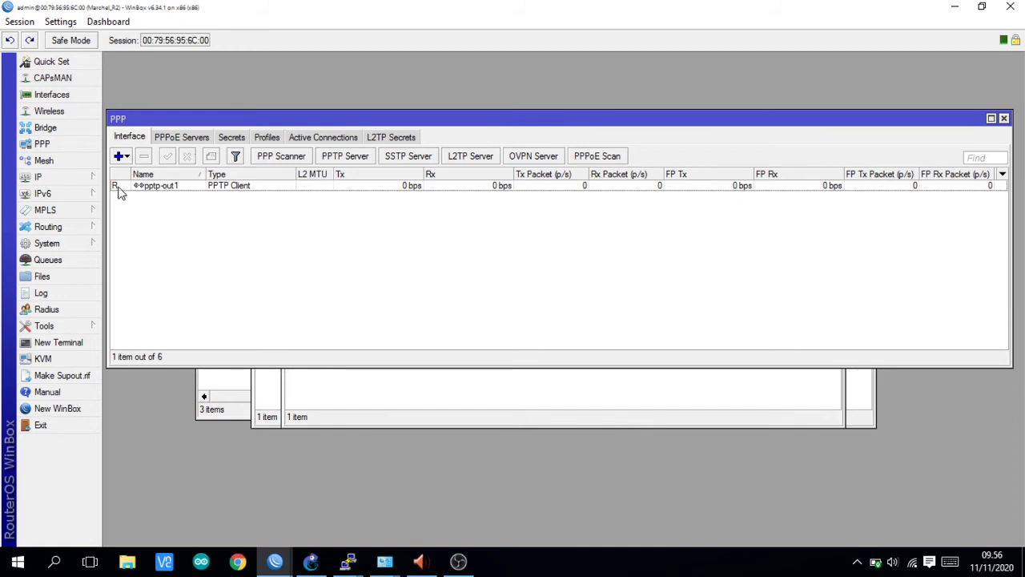
pyautogui.moveTo(118, 192)
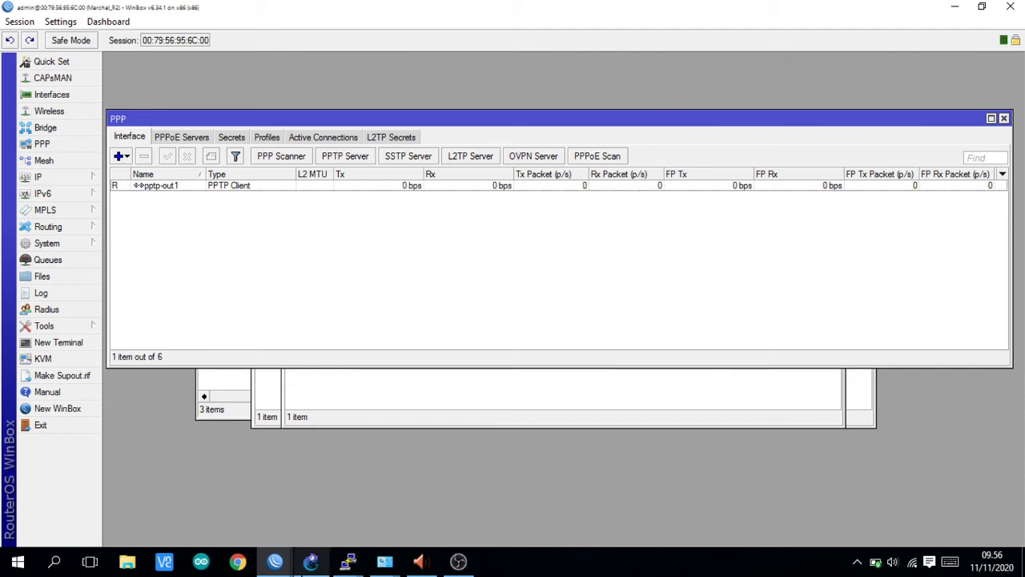
pyautogui.click(308, 562)
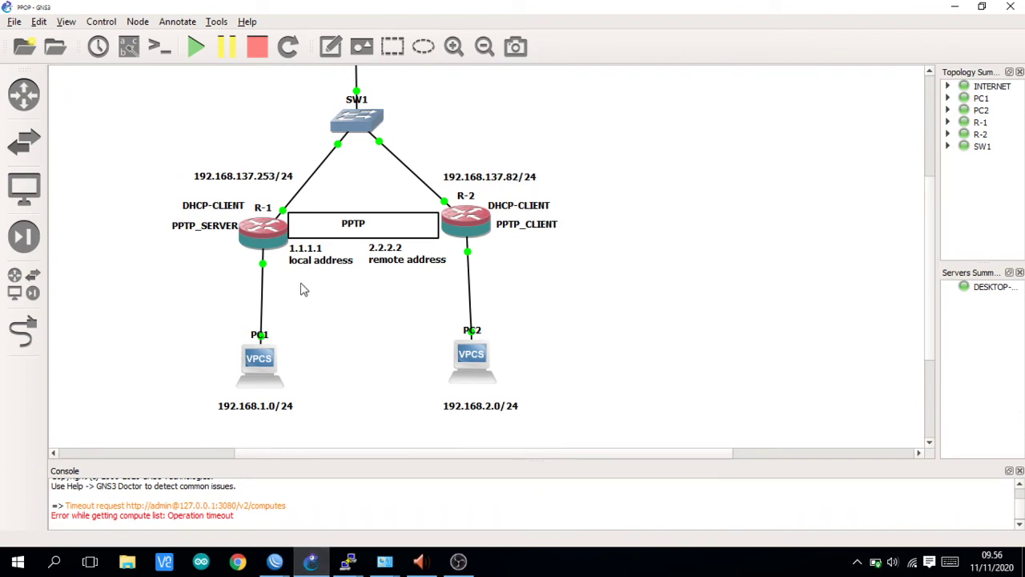
# - Open R-2 in GNS3 and review both LANs, then return to the Marchel_R1 WinBox session
pyautogui.doubleClick(479, 233)
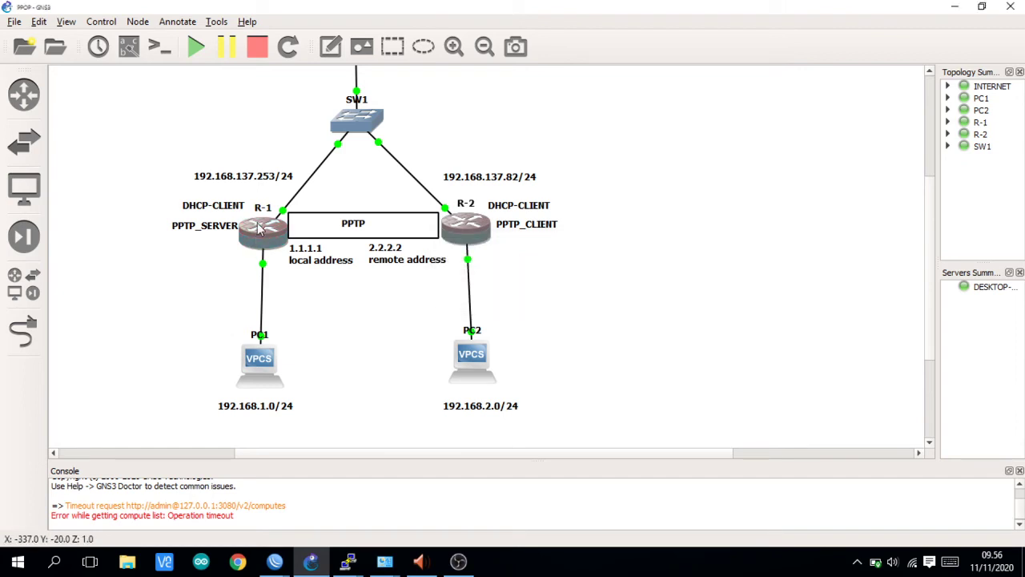
pyautogui.moveTo(486, 231)
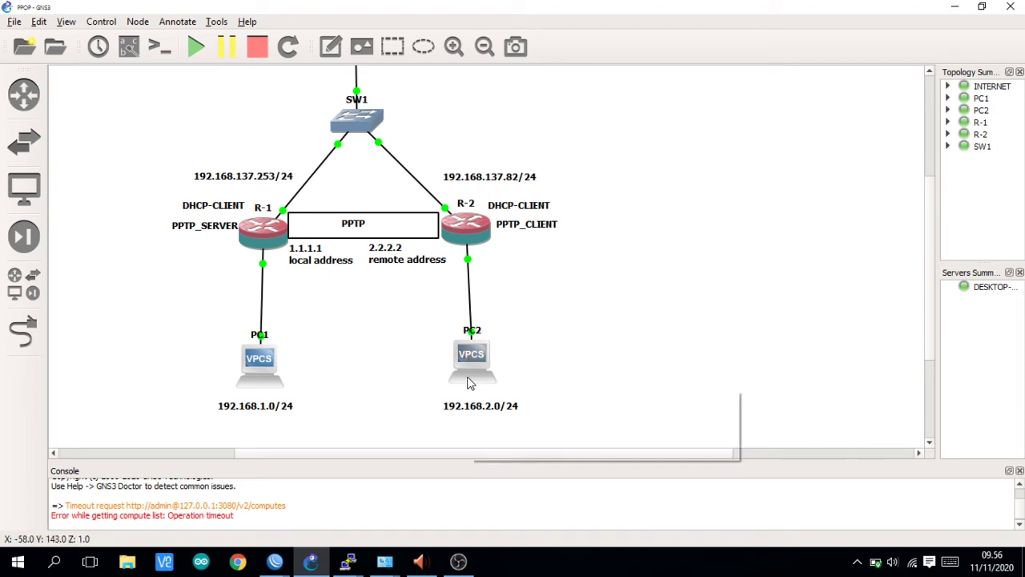
pyautogui.scroll(-3, 361, 398)
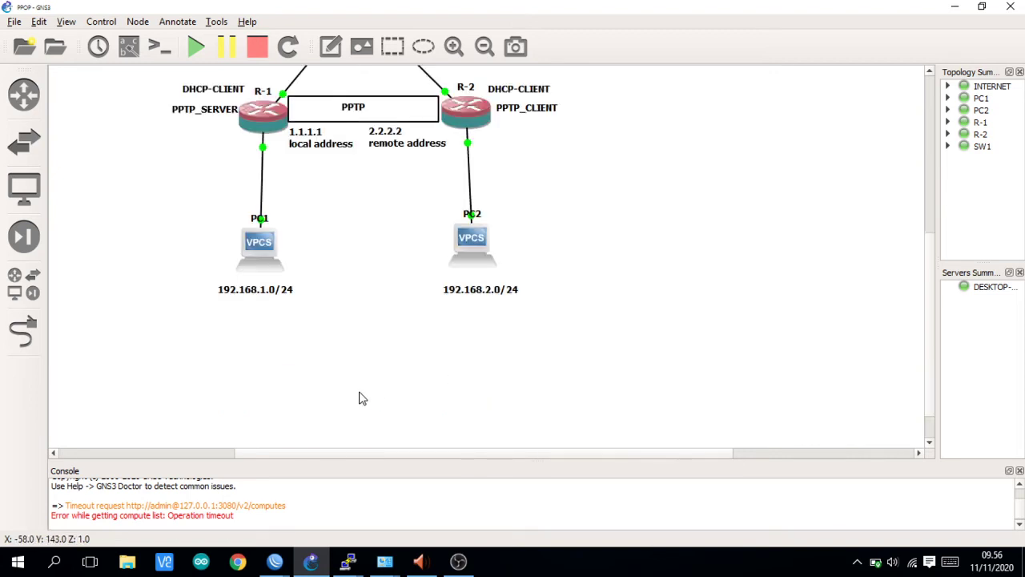
pyautogui.scroll(3, 361, 398)
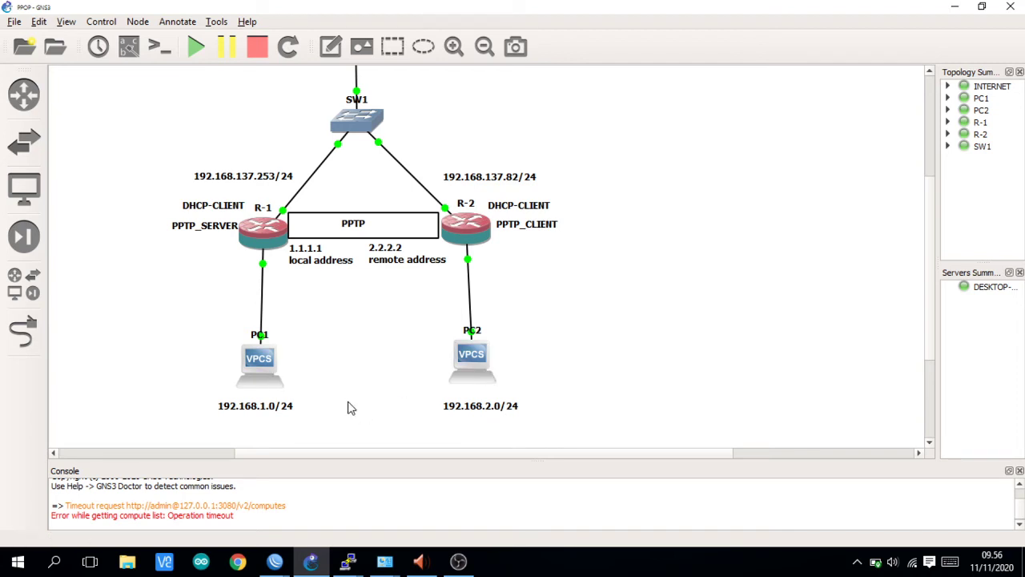
pyautogui.scroll(-3, 361, 410)
pyautogui.scroll(1, 351, 409)
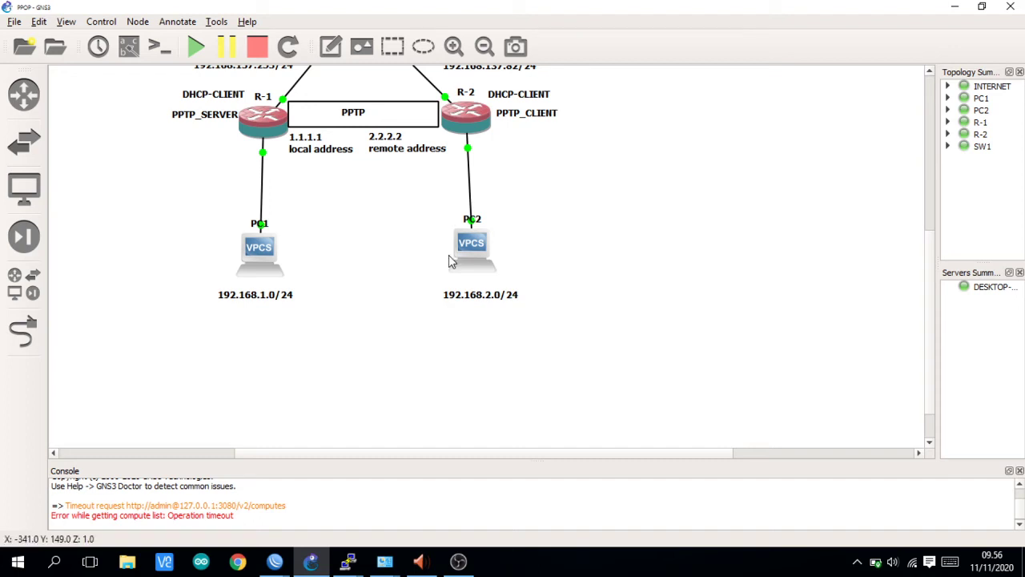
pyautogui.click(274, 563)
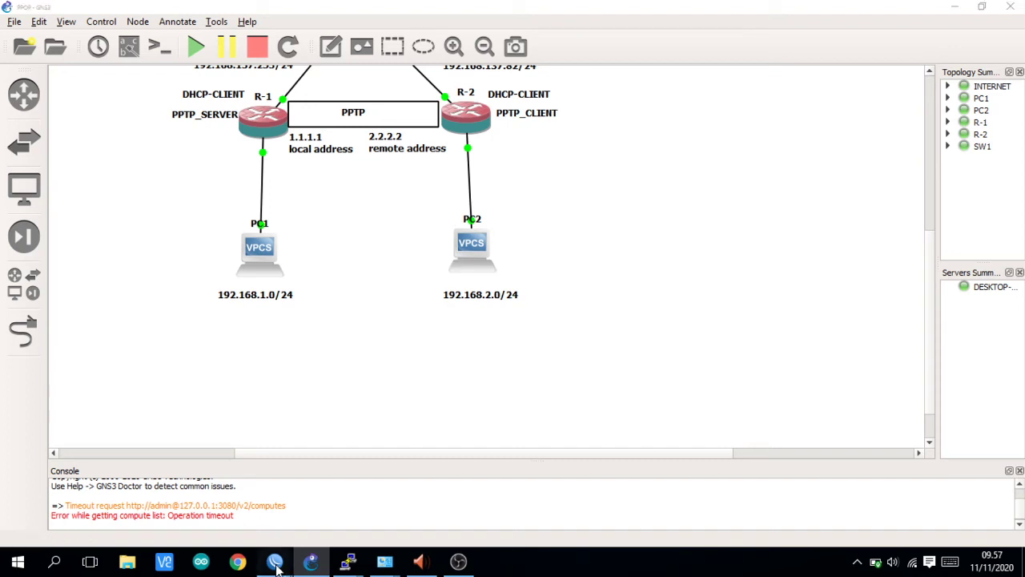
pyautogui.moveTo(276, 565)
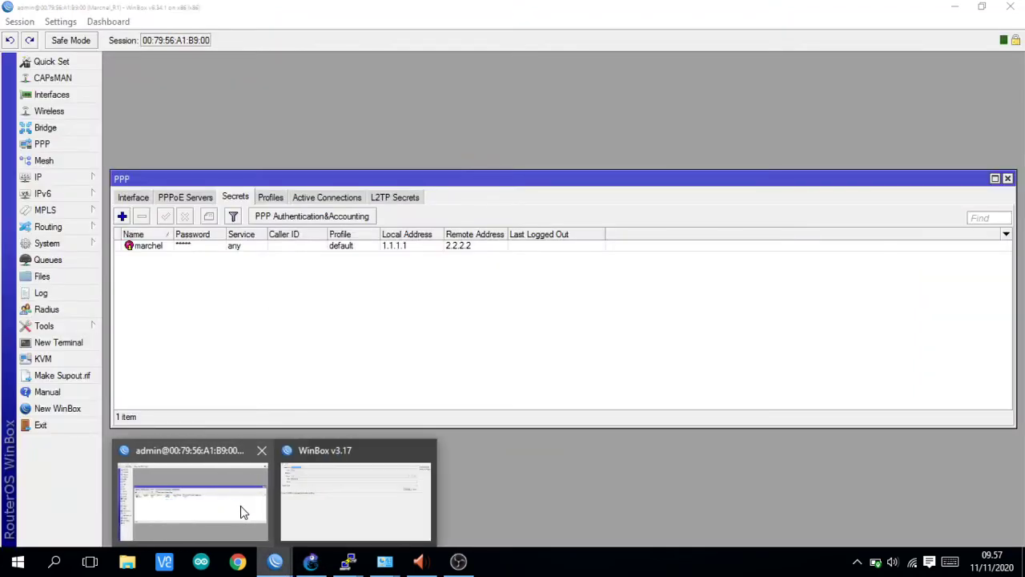
# - Add a new route on Marchel_R1 in IP > Routes with destination 192.168.2.0/24
pyautogui.click(239, 509)
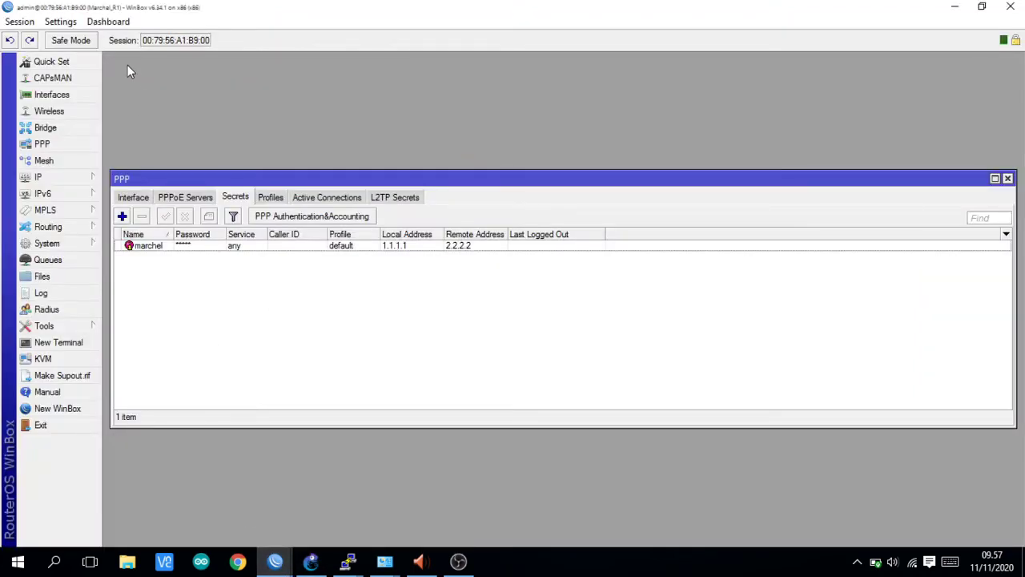
pyautogui.click(77, 180)
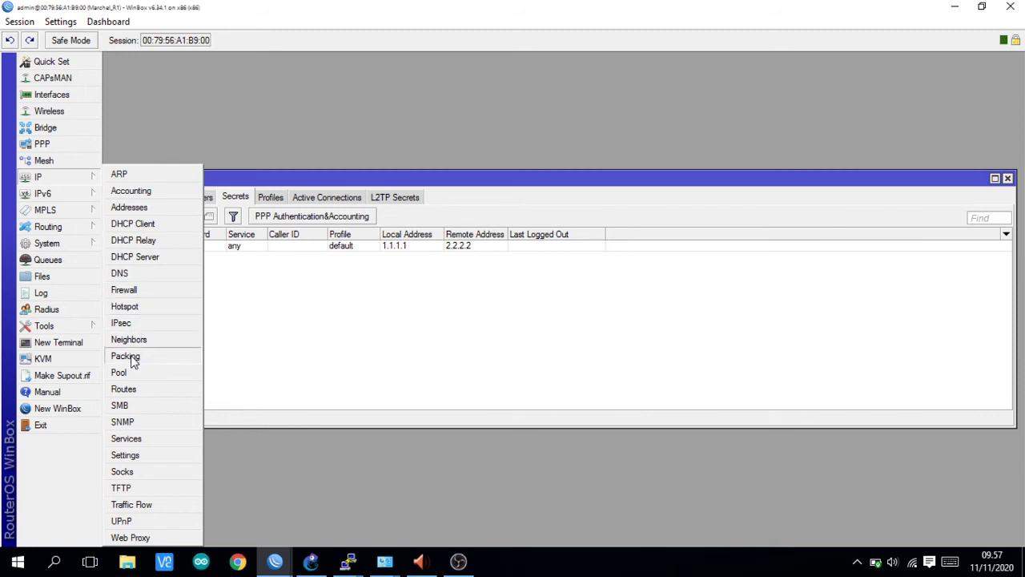
pyautogui.click(124, 389)
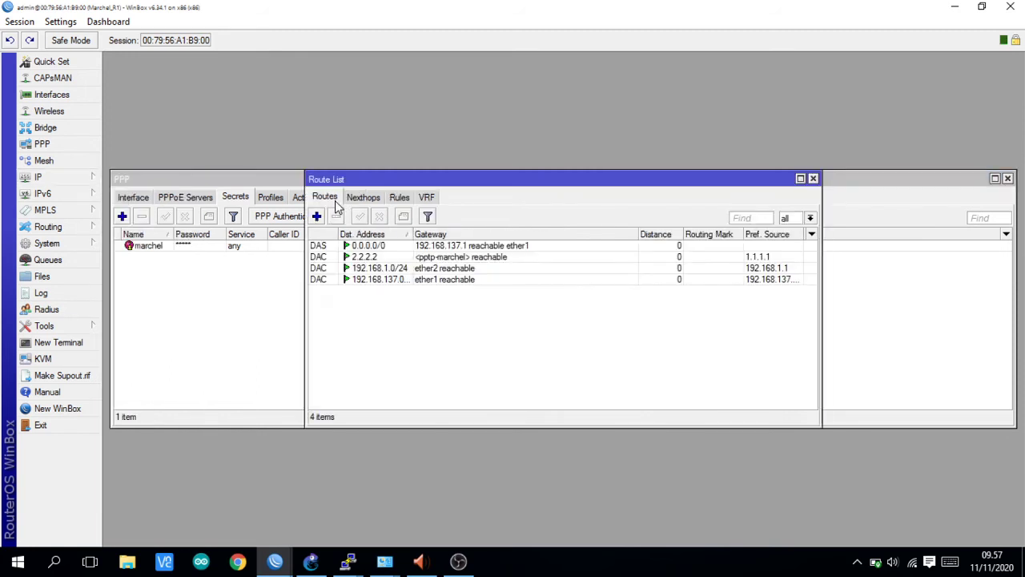
pyautogui.click(317, 217)
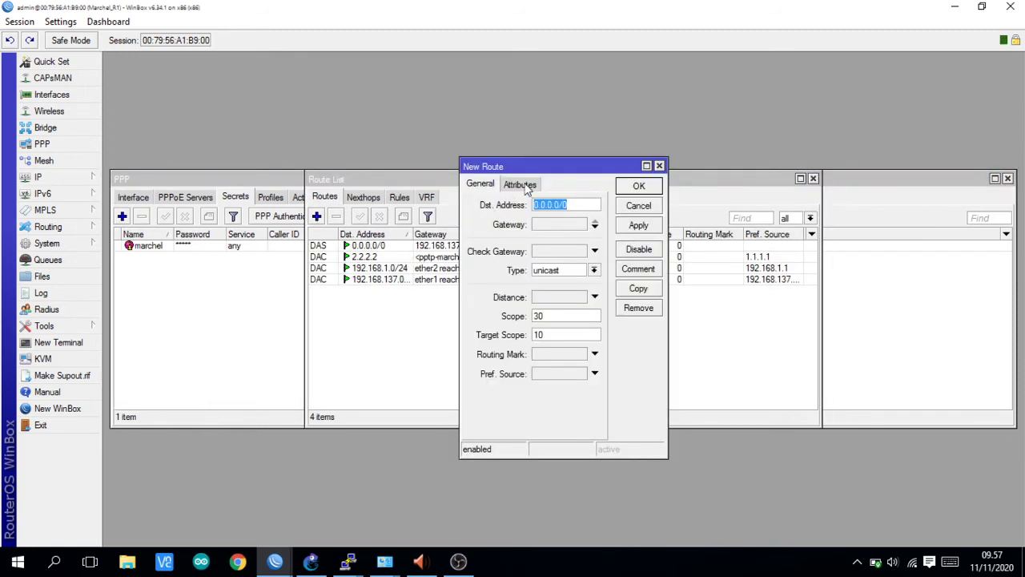
pyautogui.moveTo(550, 173); pyautogui.dragTo(299, 174)
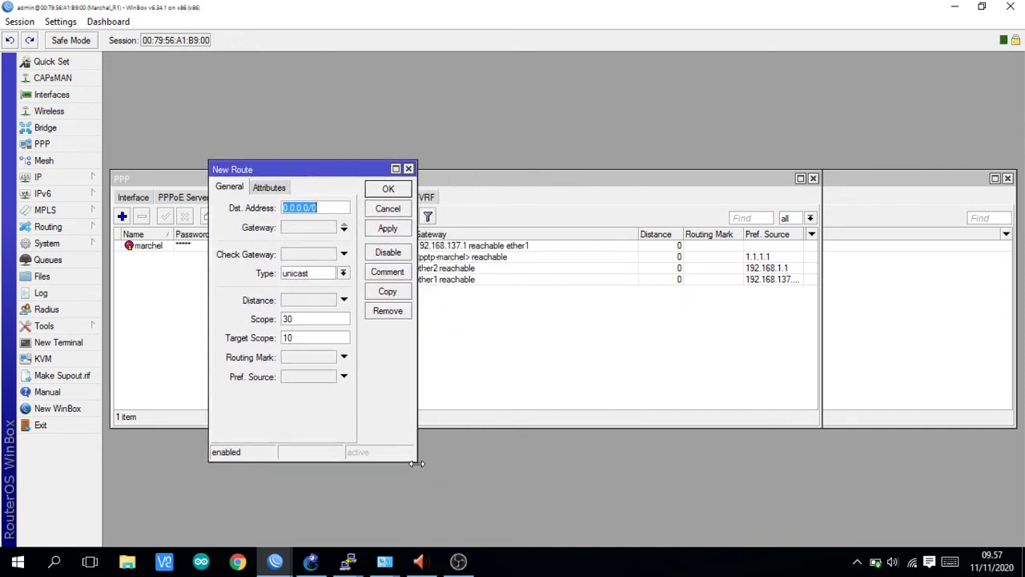
pyautogui.moveTo(416, 463); pyautogui.dragTo(478, 411)
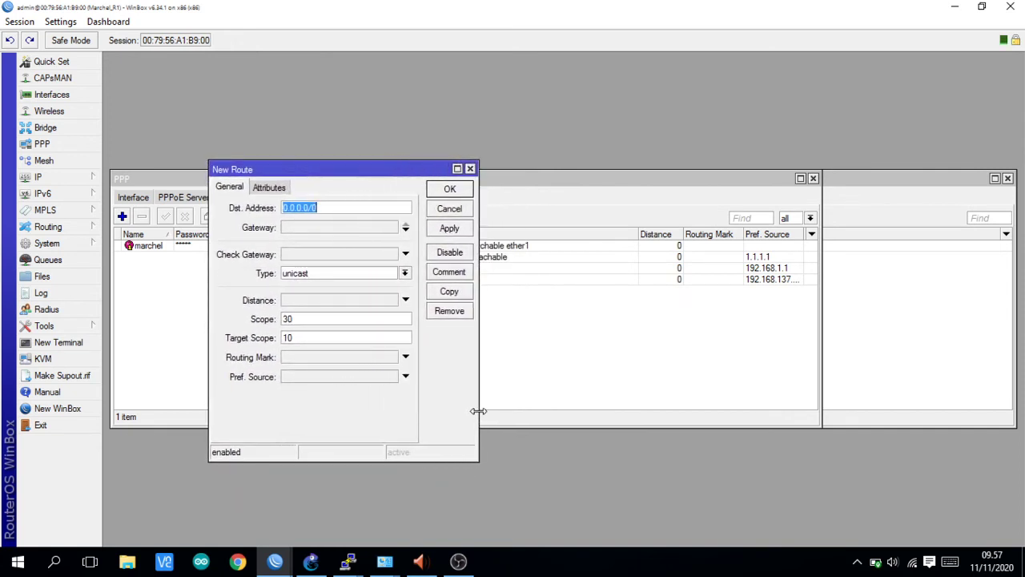
pyautogui.click(353, 206)
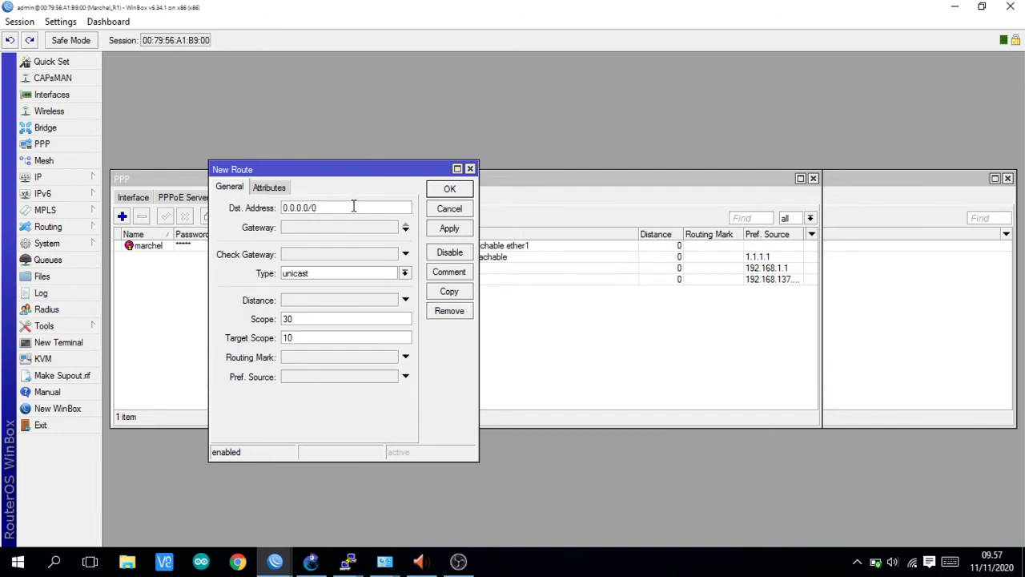
pyautogui.press('BackSpace')
pyautogui.press('BackSpace')
pyautogui.press('BackSpace')
pyautogui.press('BackSpace')
pyautogui.press('BackSpace')
pyautogui.press('BackSpace')
pyautogui.press('BackSpace')
pyautogui.press('BackSpace')
pyautogui.press('BackSpace')
pyautogui.click(309, 564)
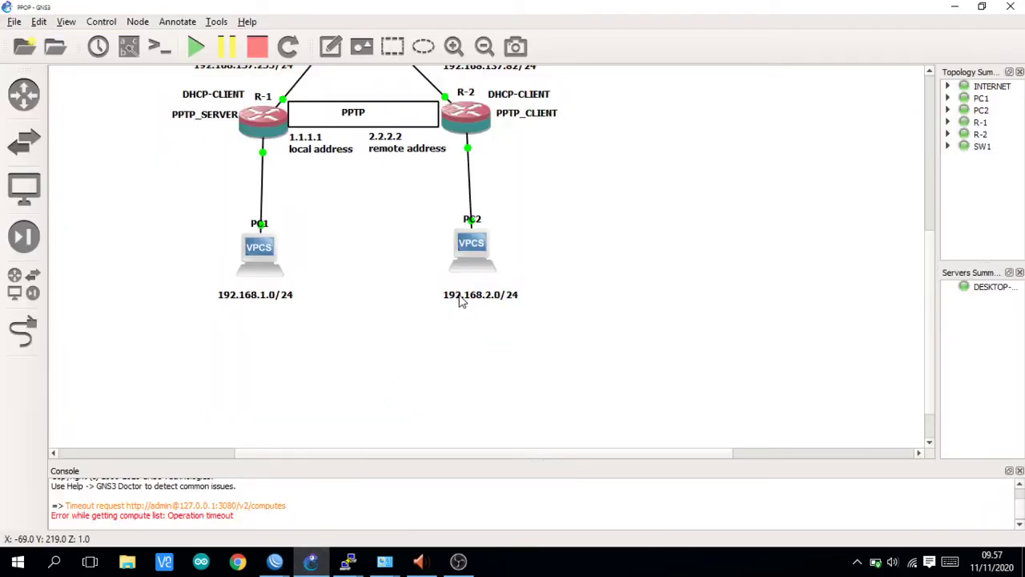
pyautogui.click(281, 564)
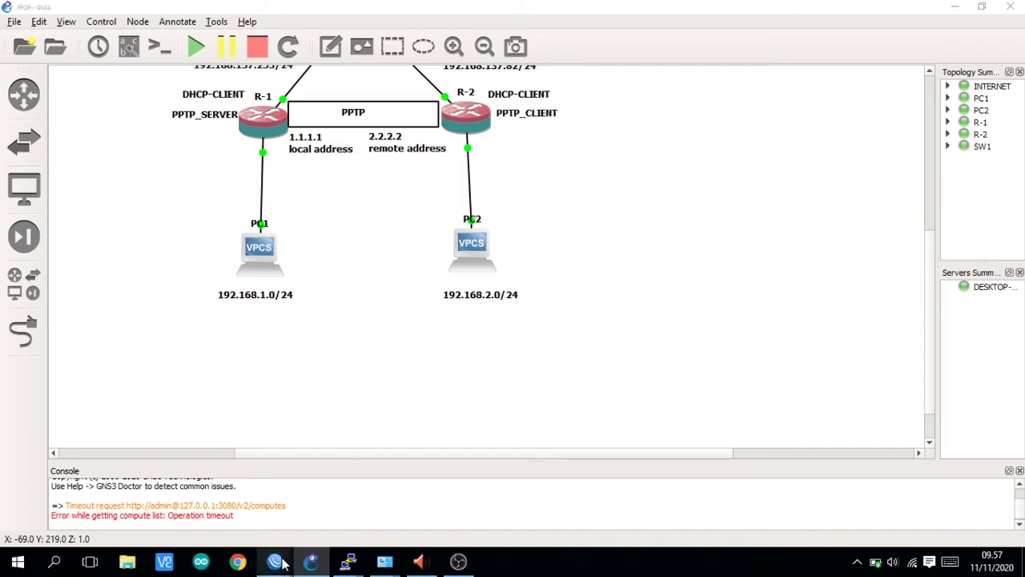
pyautogui.click(232, 499)
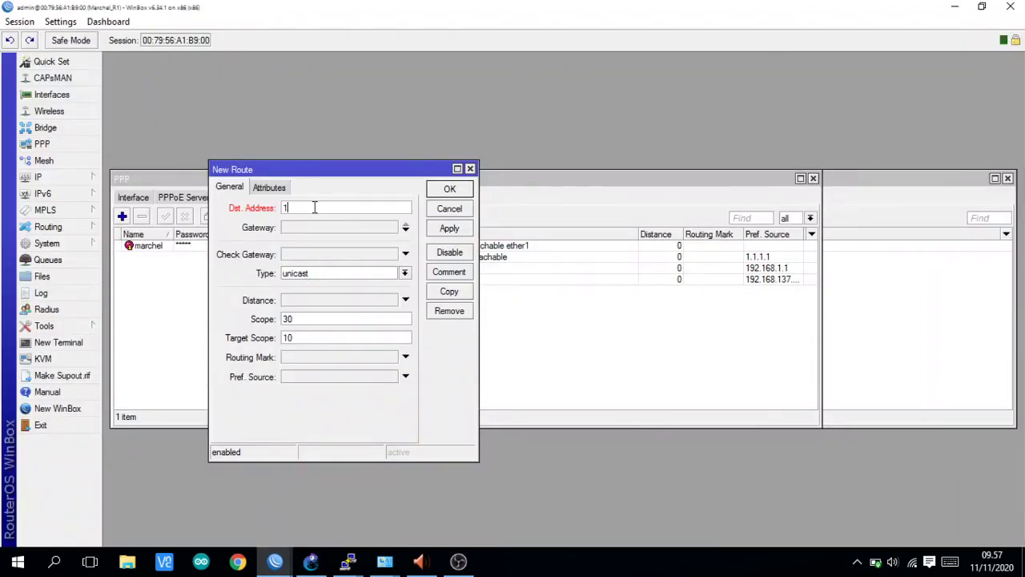
pyautogui.click(315, 207)
pyautogui.write('192.168.2.0/24')
# - Set the route's gateway to 2.2.2.2 and save it
pyautogui.click(331, 227)
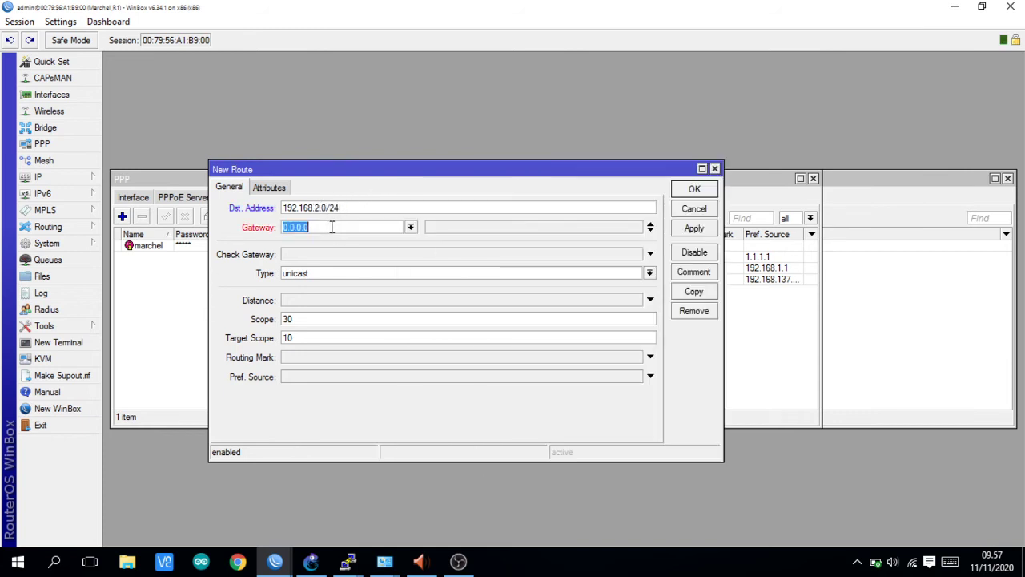
pyautogui.press('BackSpace')
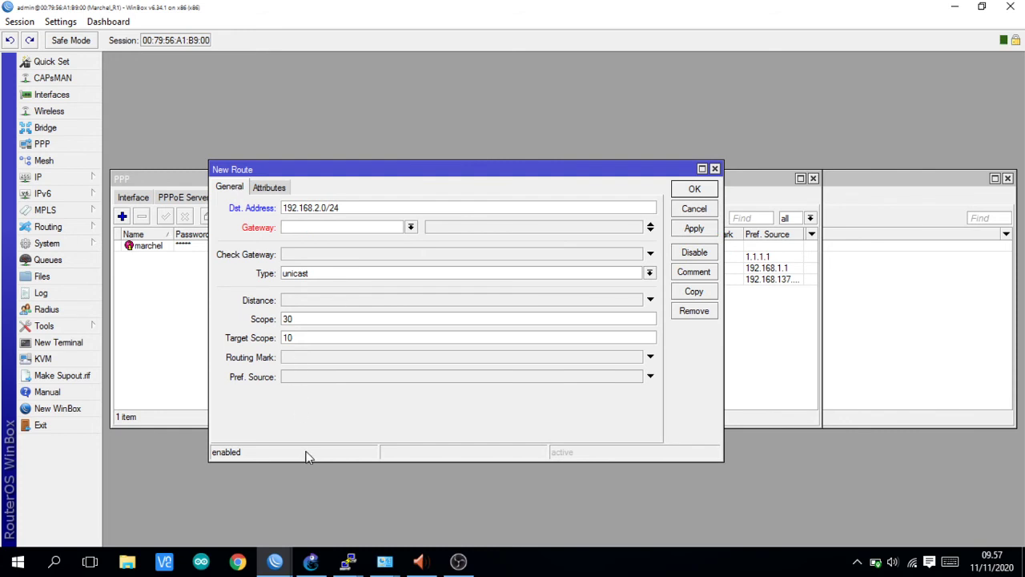
pyautogui.click(312, 560)
pyautogui.scroll(2, 409, 288)
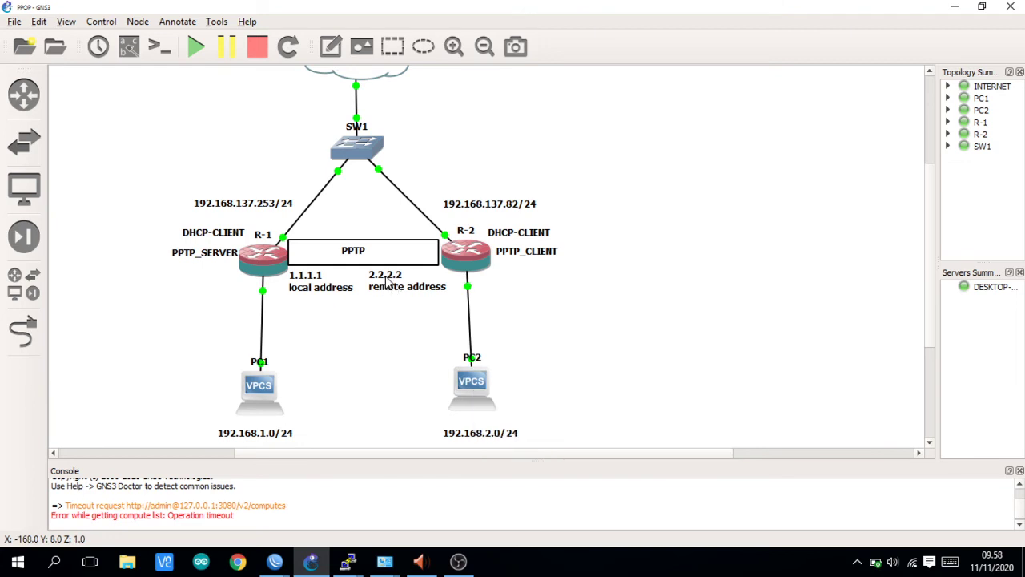
pyautogui.click(275, 561)
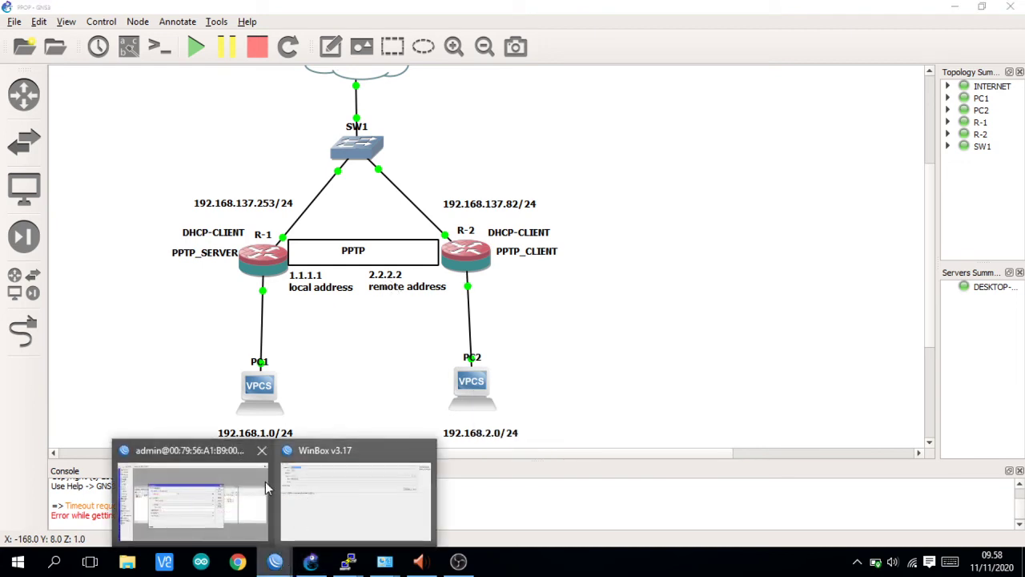
pyautogui.click(269, 489)
pyautogui.click(357, 227)
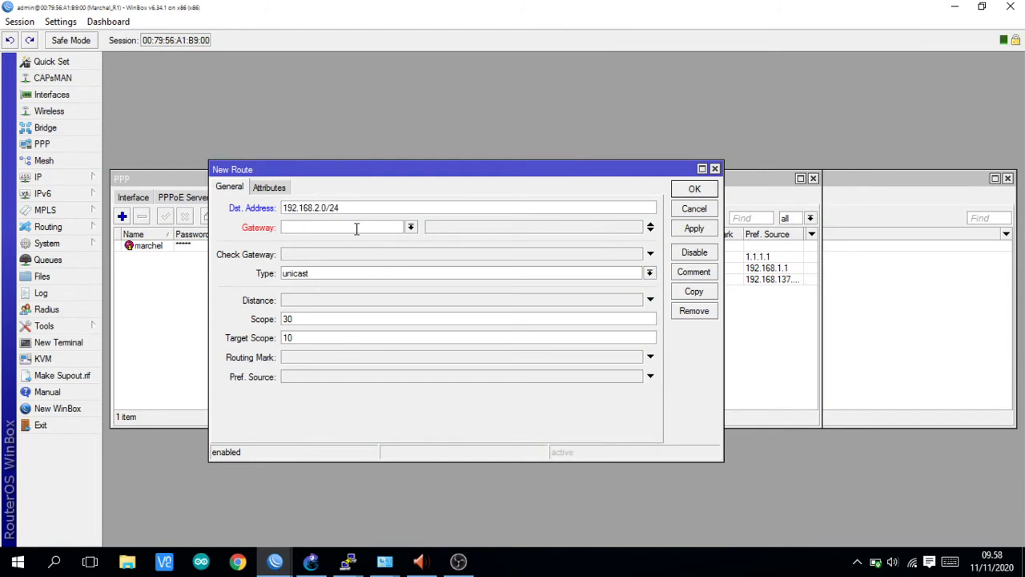
pyautogui.write('2.2.2.2')
pyautogui.click(692, 230)
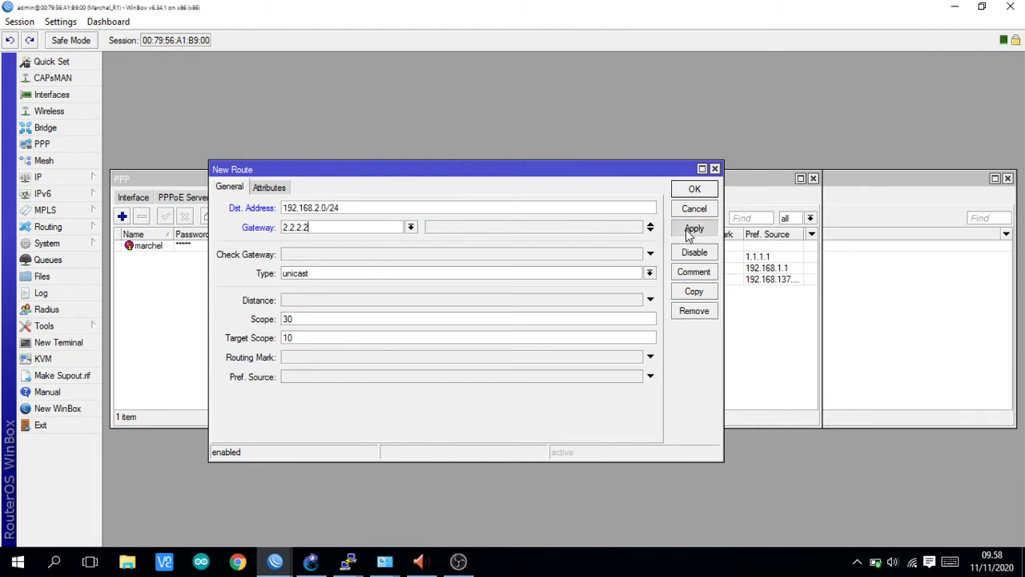
pyautogui.click(694, 189)
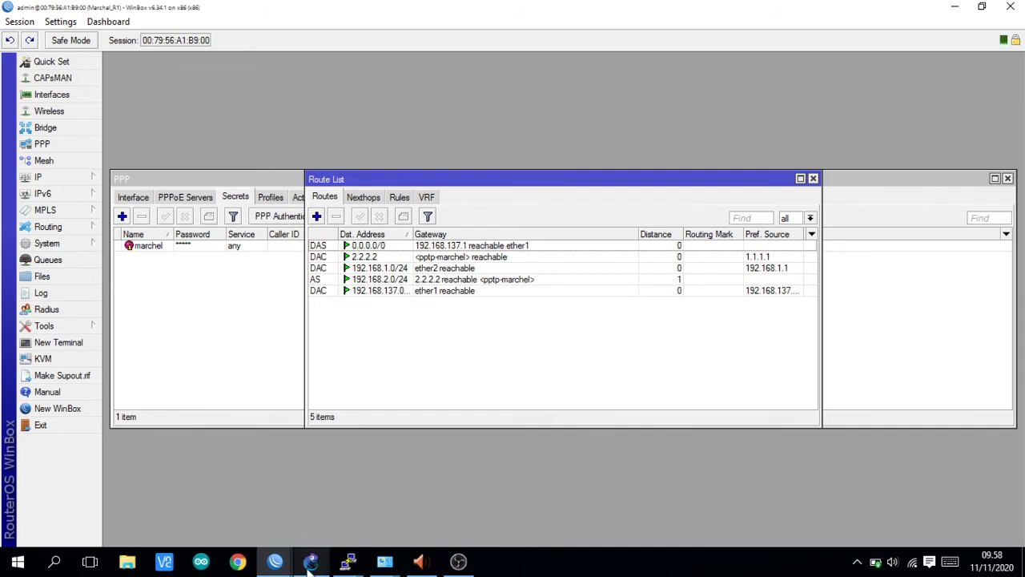
# - Reconnect WinBox v3.17 to log back in to Marchel_R2
pyautogui.moveTo(281, 565)
pyautogui.click(339, 522)
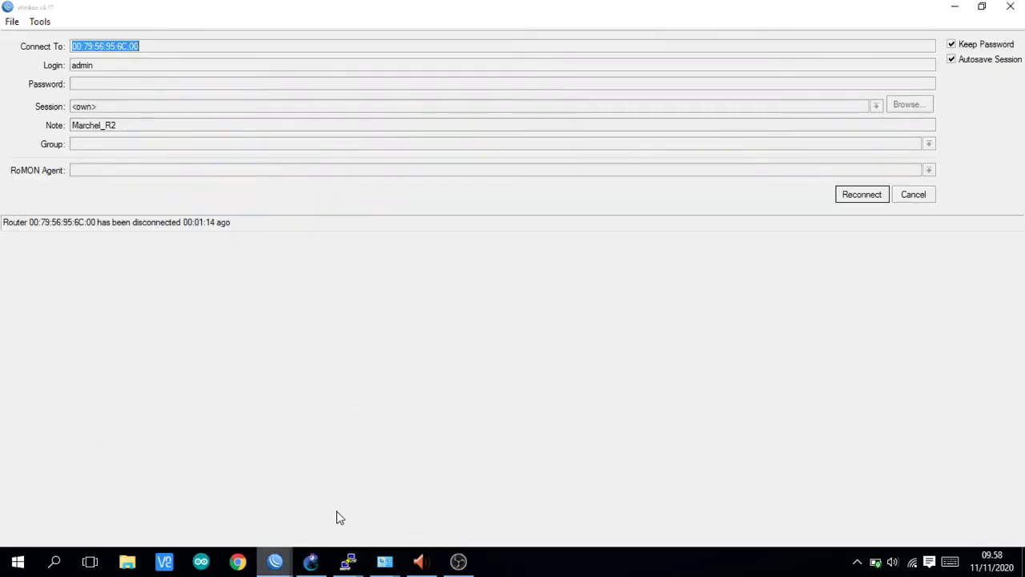
pyautogui.click(873, 197)
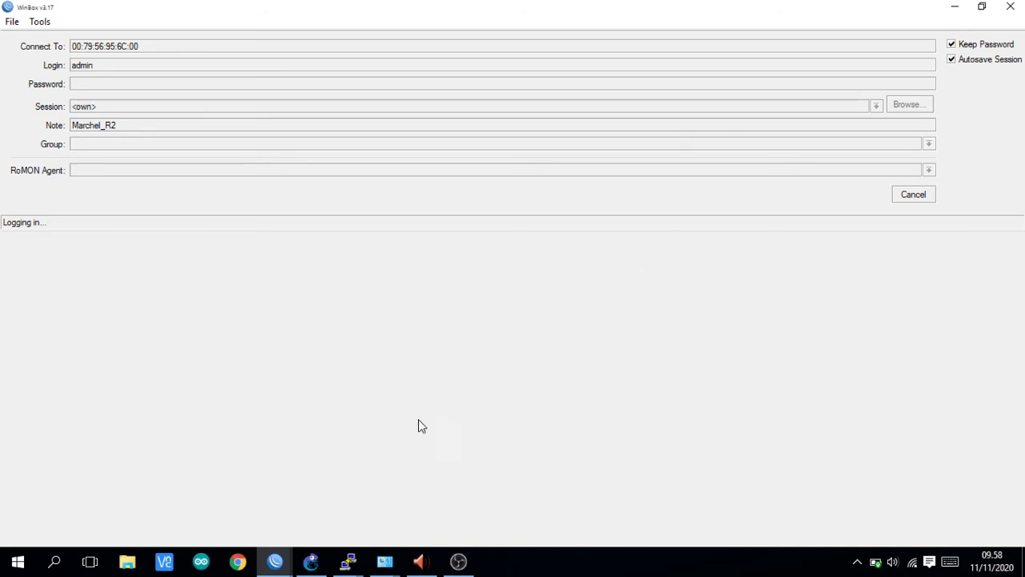
# - Glance at the GNS3 topology, then bring back R-1's WinBox session with its 192.168.2.0/24 route
pyautogui.moveTo(311, 560)
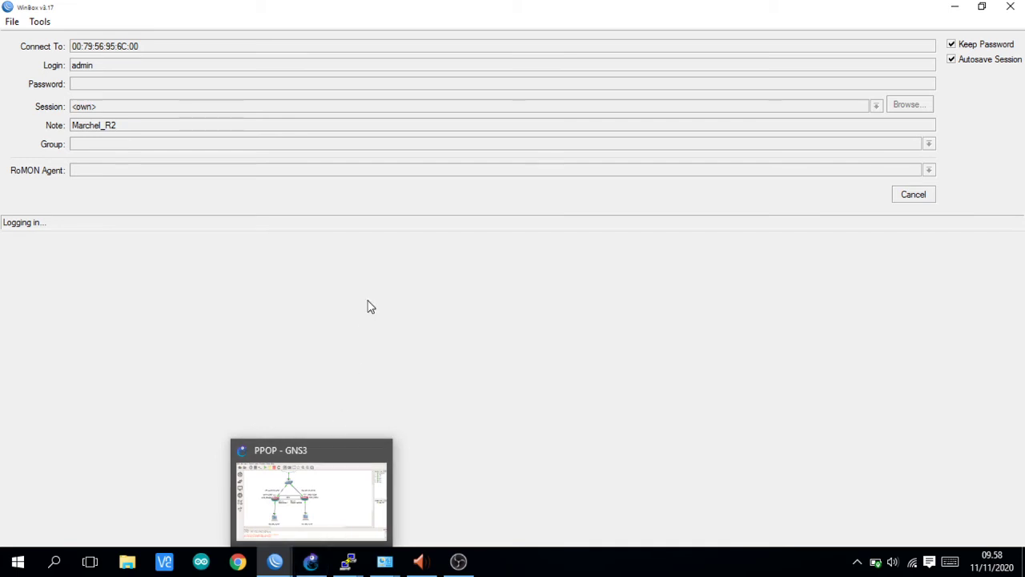
pyautogui.click(311, 561)
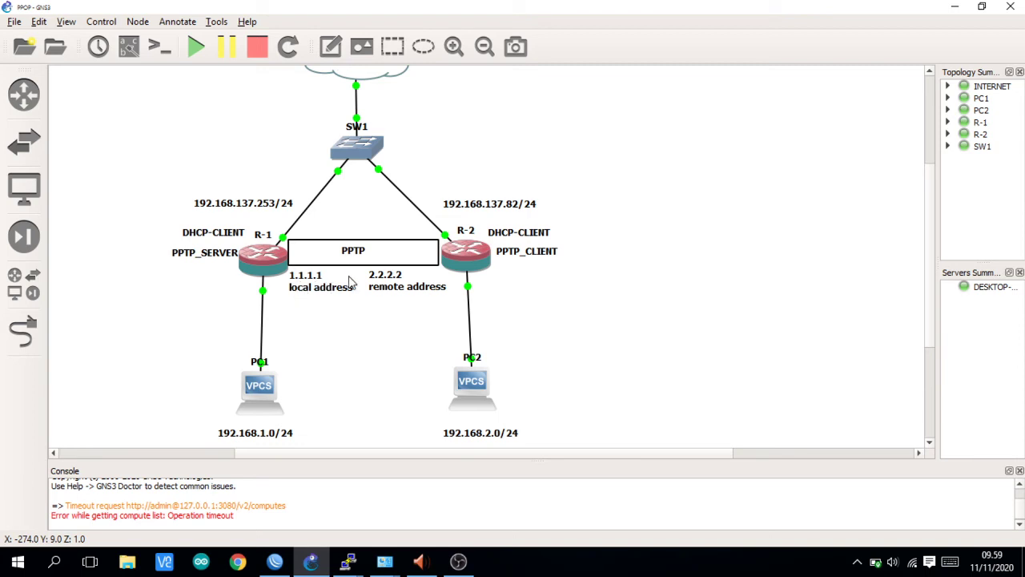
pyautogui.click(275, 560)
pyautogui.moveTo(275, 561)
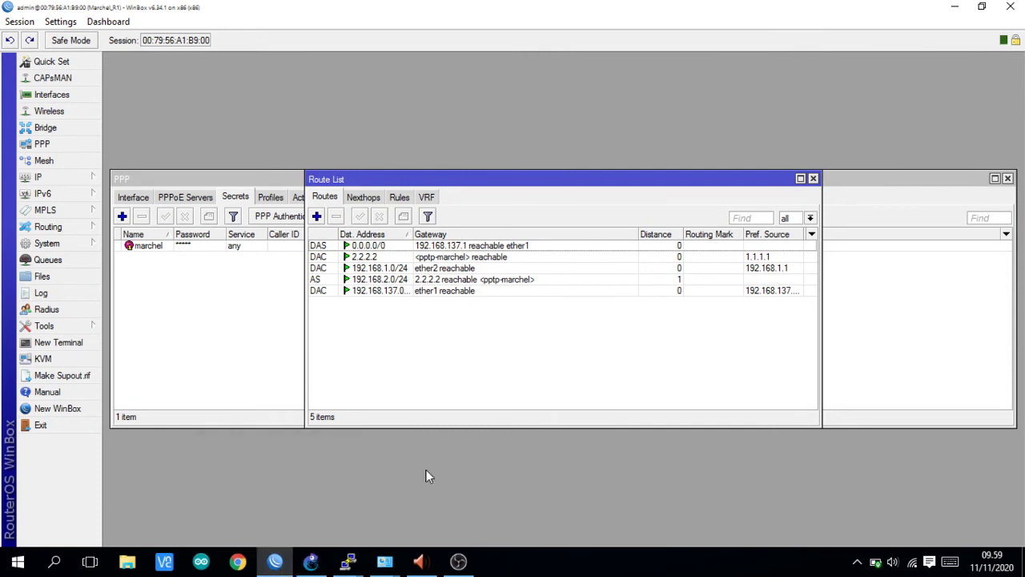
# - Connect a new WinBox session to neighbour R-2 at 192.168.137.82 and dismiss the software-key notice
pyautogui.click(69, 409)
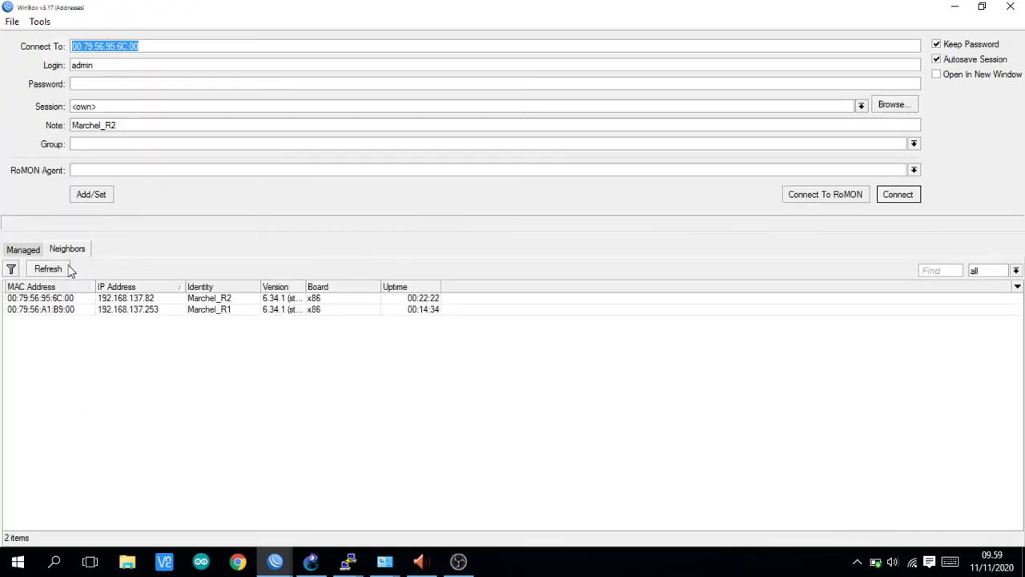
pyautogui.click(73, 298)
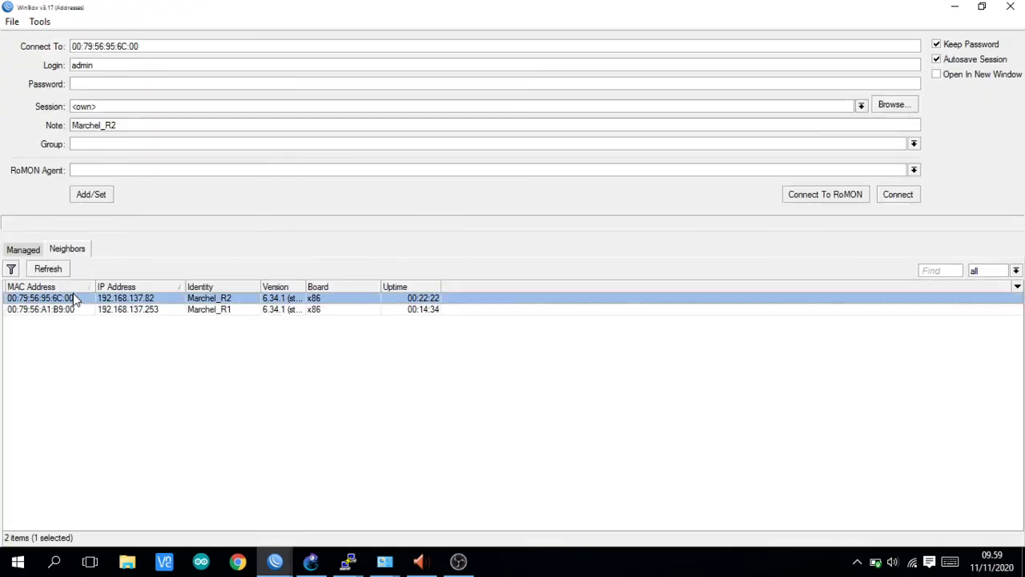
pyautogui.click(132, 300)
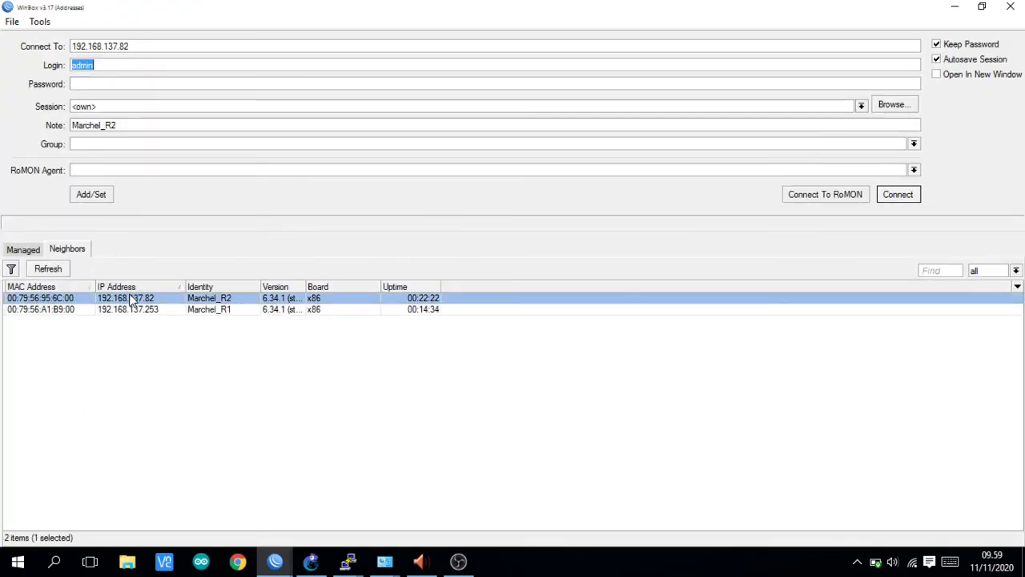
pyautogui.click(899, 195)
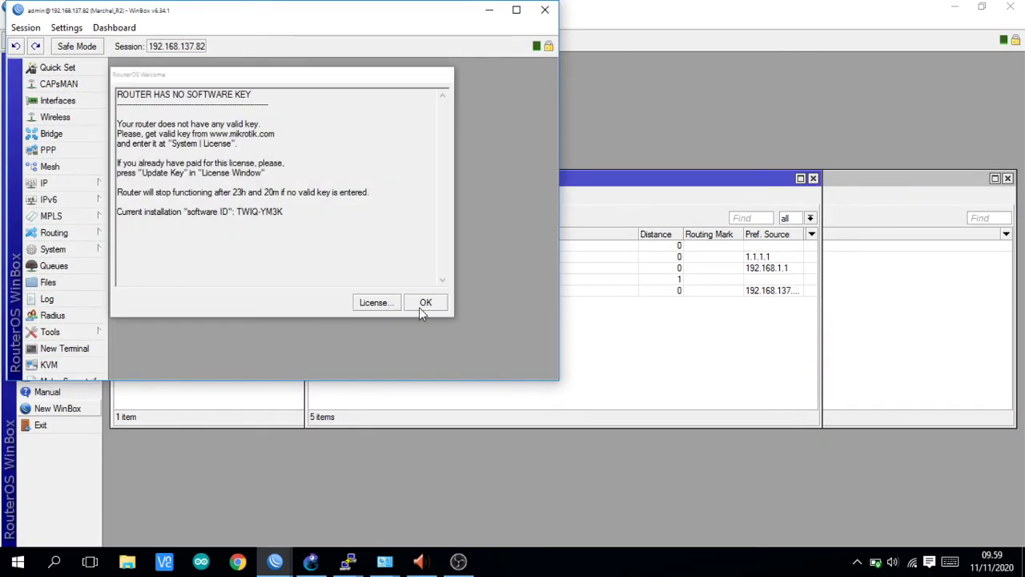
pyautogui.click(421, 302)
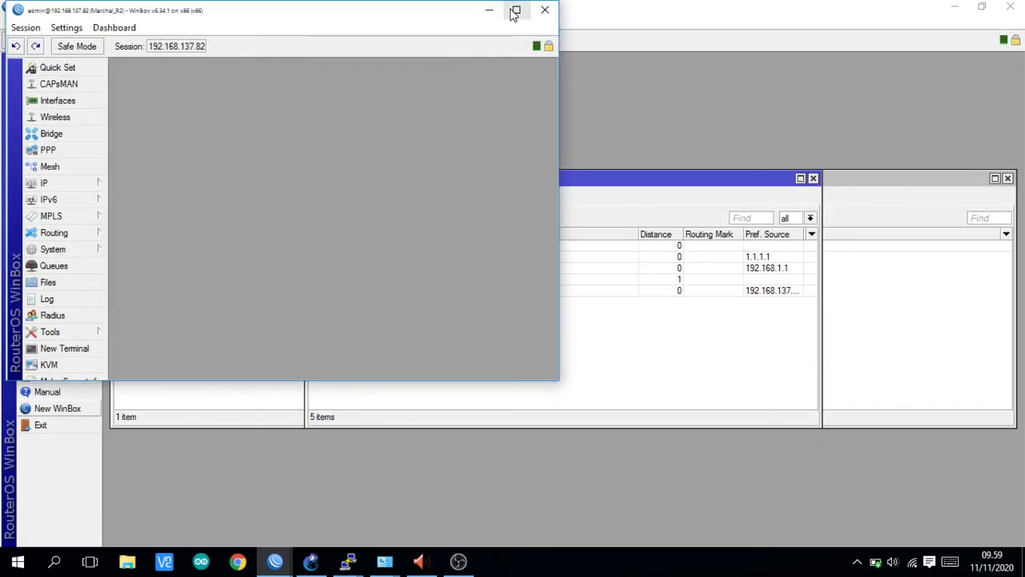
# - Maximize R-2's session, review its IP addresses and PPP interfaces, then open its route list
pyautogui.click(513, 10)
pyautogui.click(64, 182)
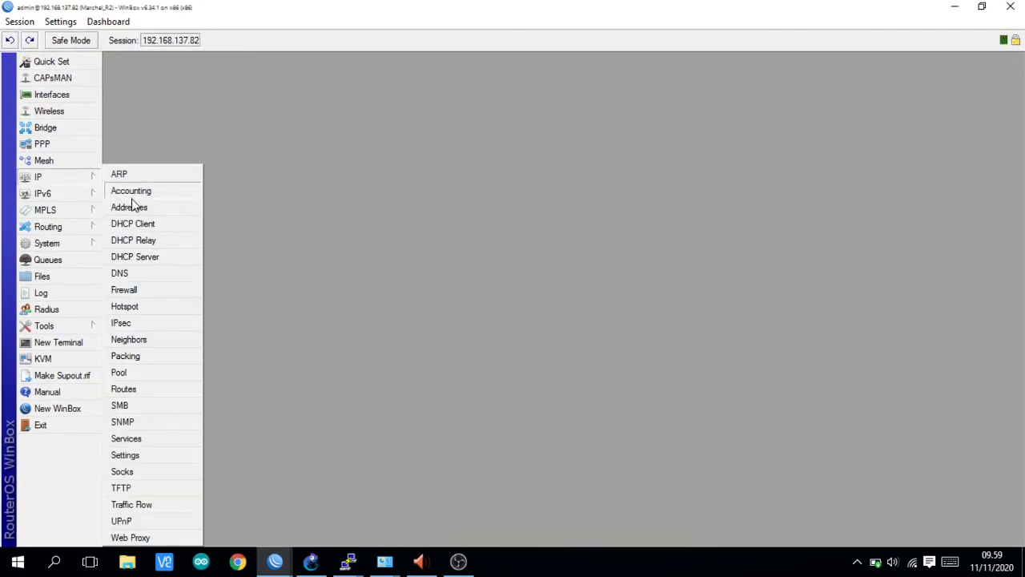
pyautogui.click(135, 206)
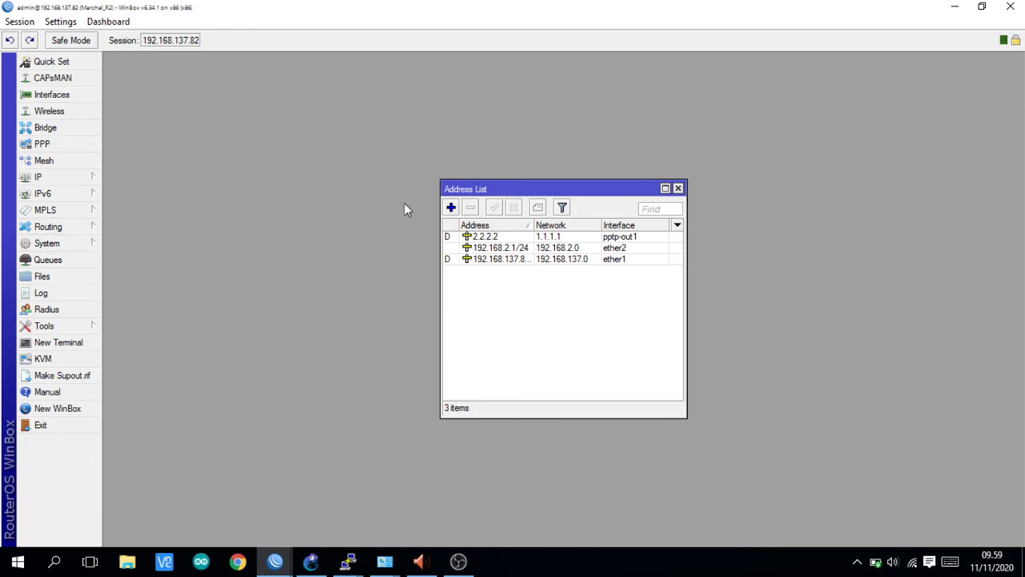
pyautogui.click(678, 187)
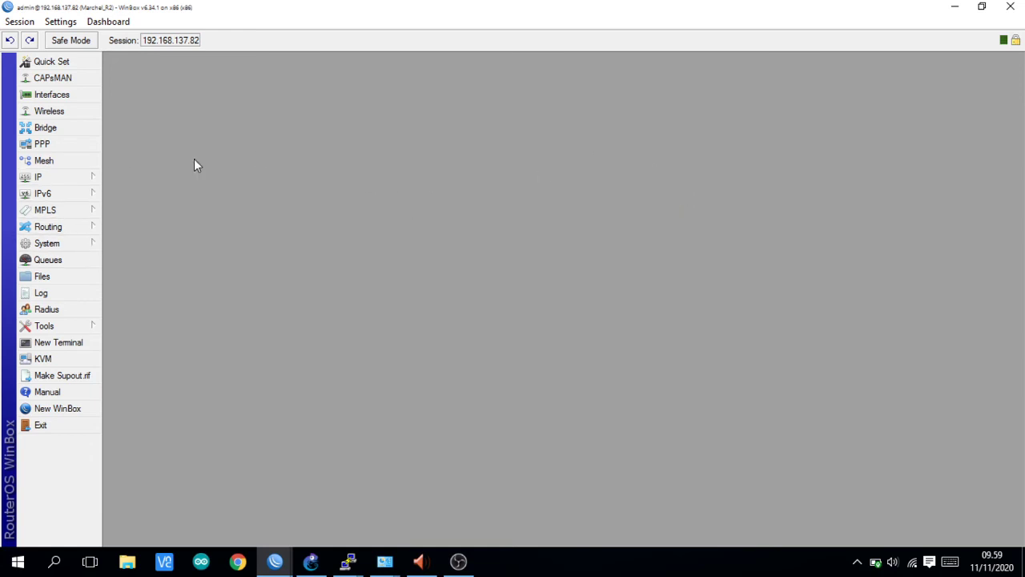
pyautogui.click(87, 146)
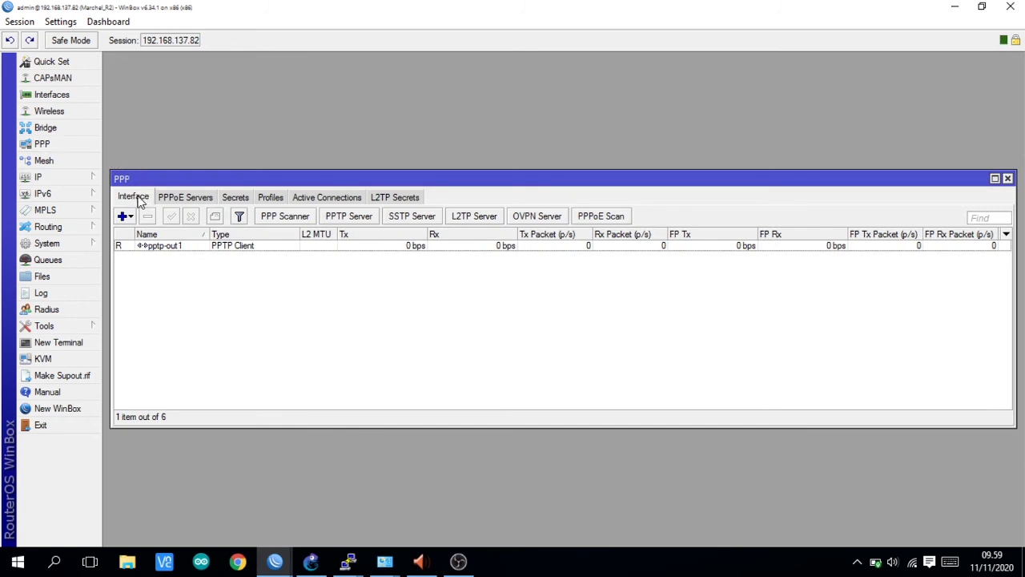
pyautogui.click(1008, 177)
pyautogui.click(91, 181)
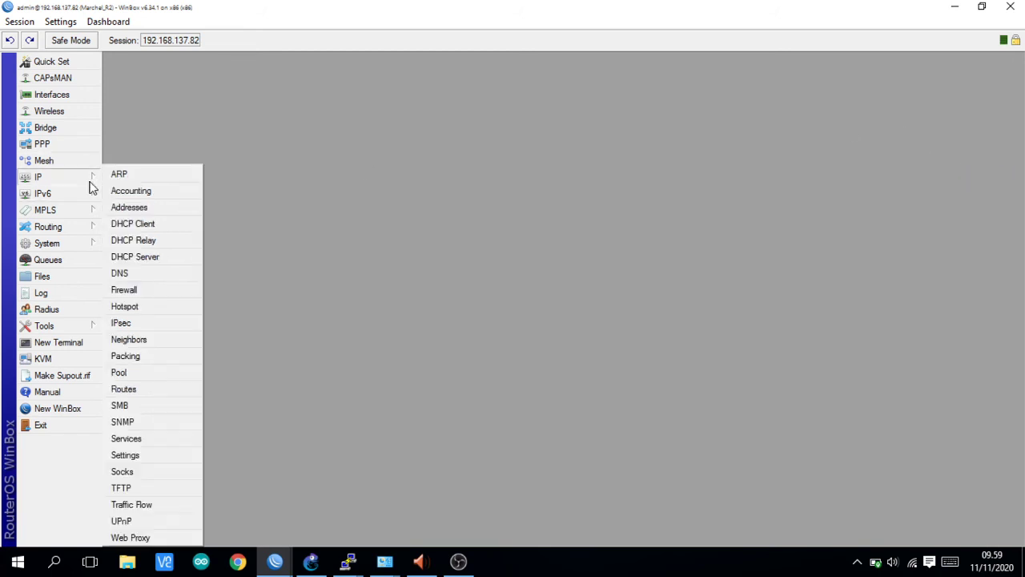
pyautogui.click(124, 389)
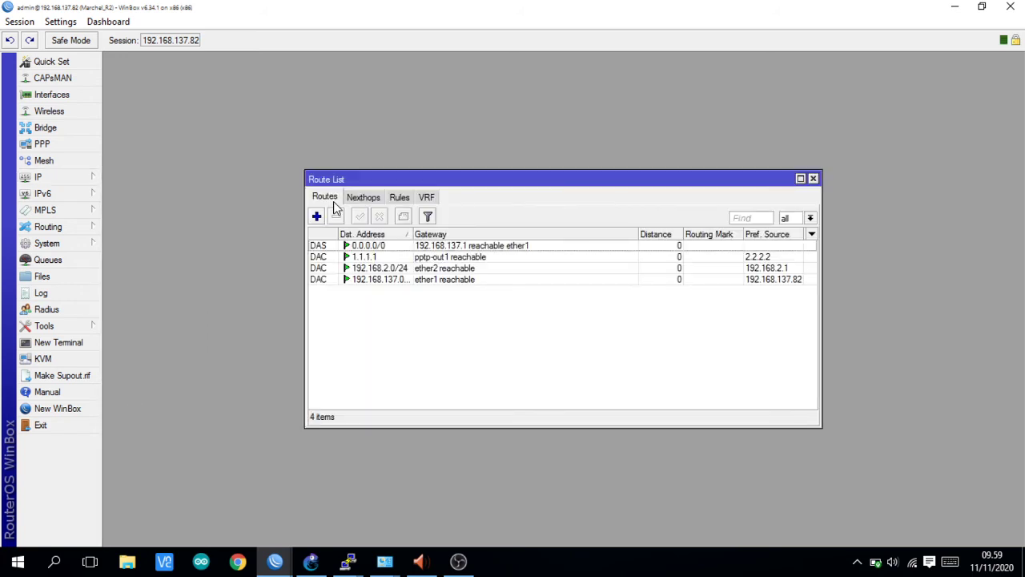
# - Start a new route on R-2, checking the GNS3 topology diagram for the addresses
pyautogui.click(316, 216)
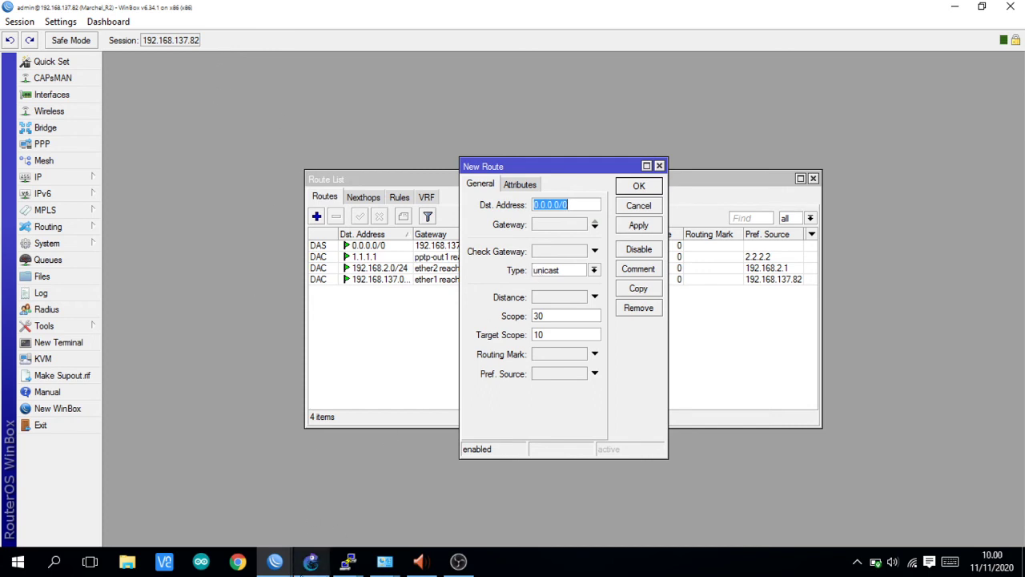
pyautogui.click(308, 568)
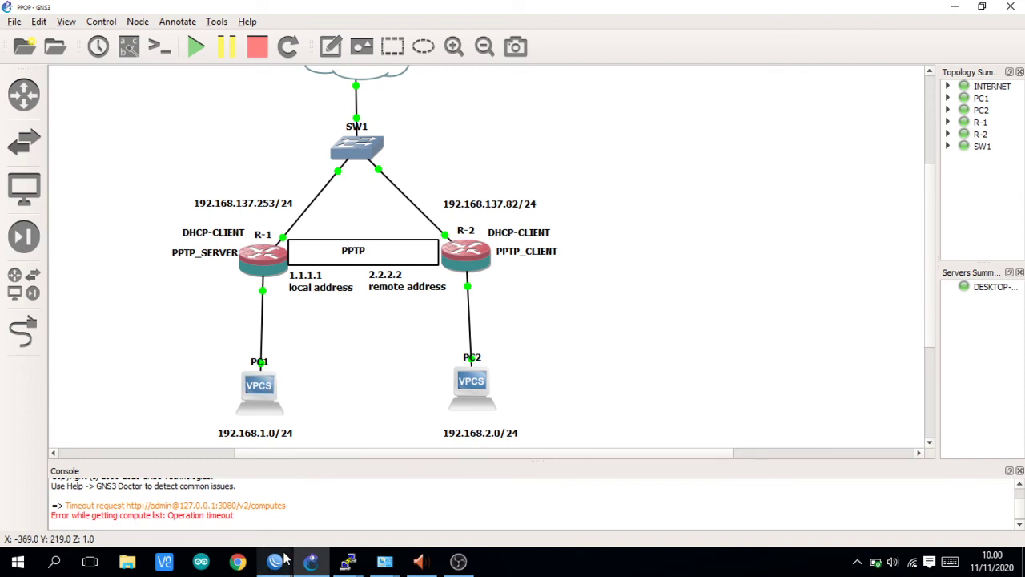
pyautogui.moveTo(274, 560)
pyautogui.click(325, 507)
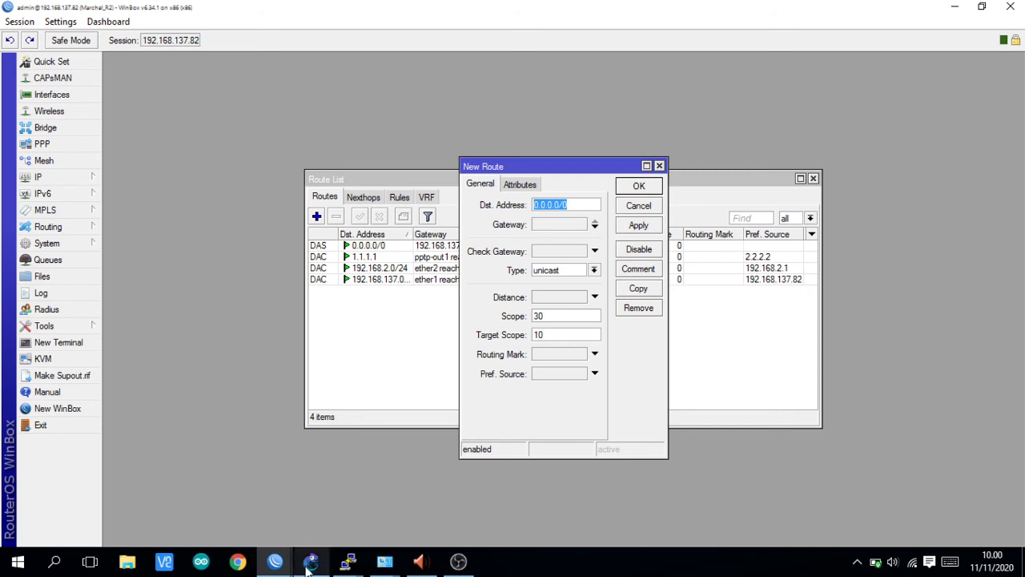
pyautogui.moveTo(310, 560)
pyautogui.click(275, 479)
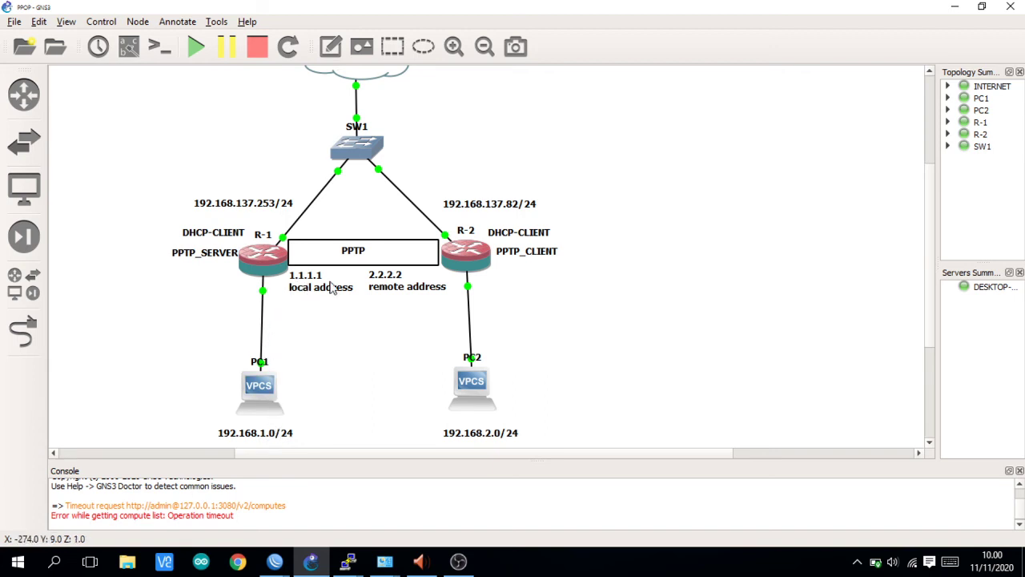
pyautogui.moveTo(275, 560)
pyautogui.click(325, 504)
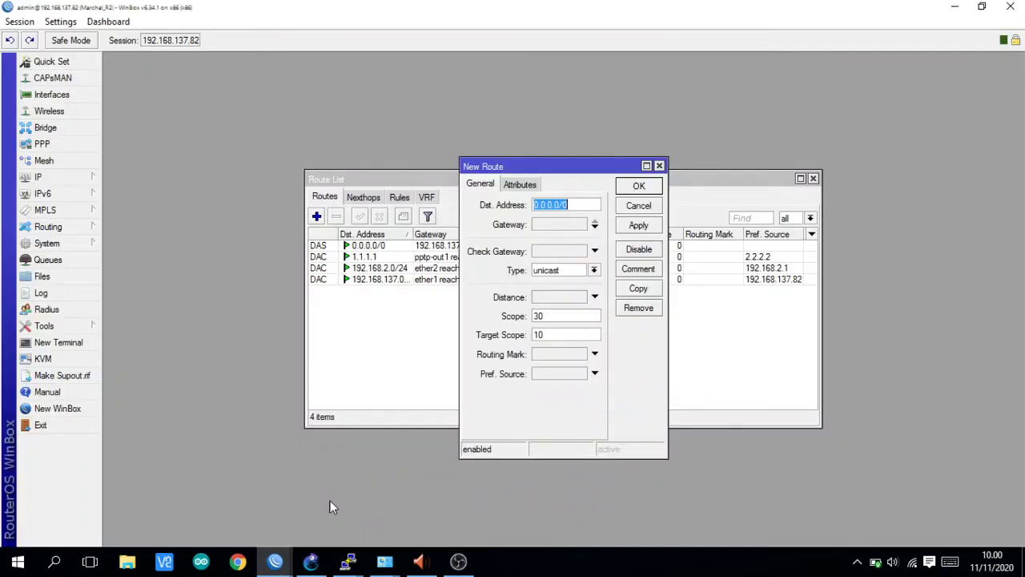
# - Set destination 192.168.1.0/24 with gateway 1.1.1.1 and save the route
pyautogui.write('1')
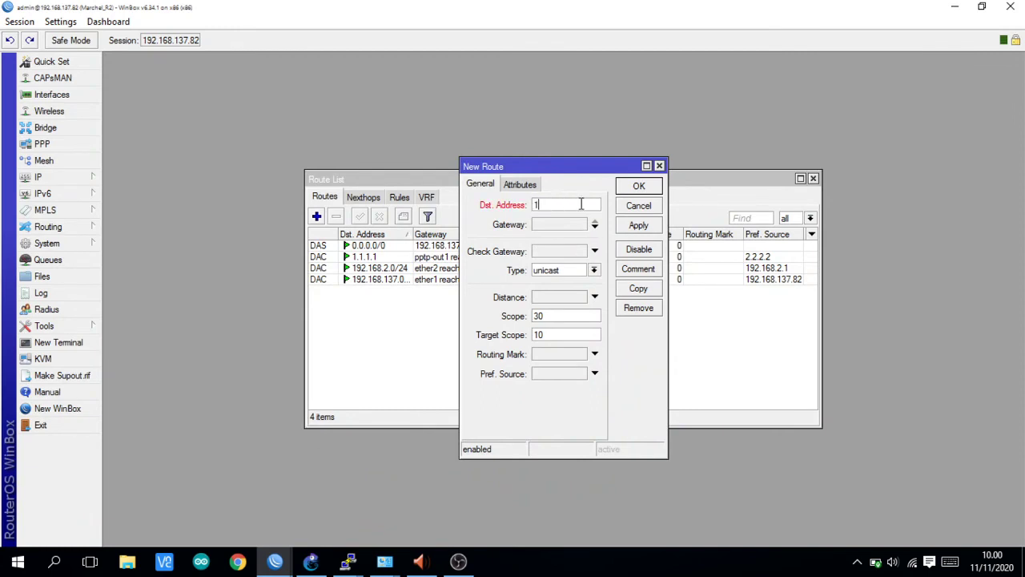
pyautogui.write('92.168.1.0/24')
pyautogui.click(556, 225)
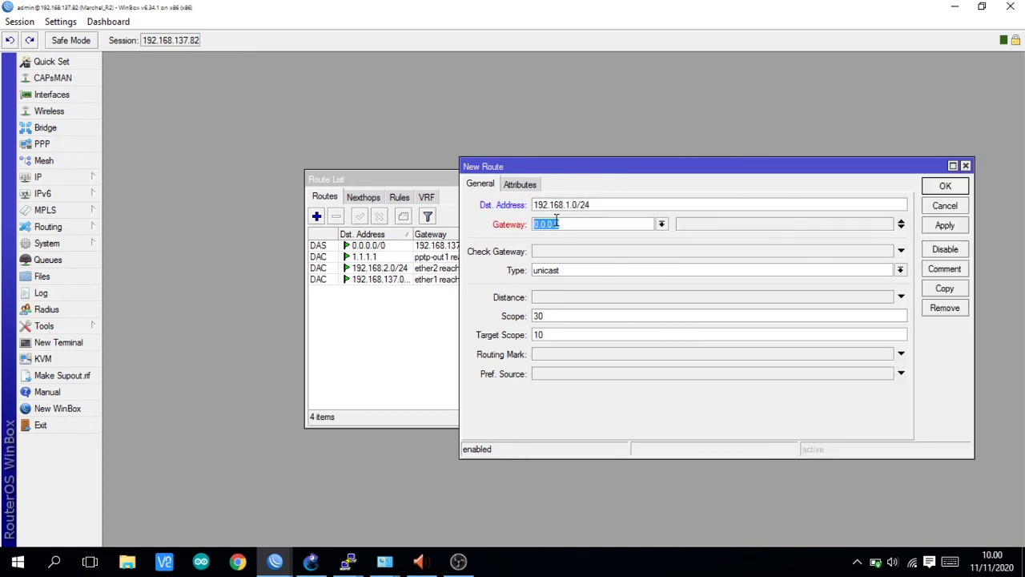
pyautogui.write('1.1.1.1')
pyautogui.click(946, 227)
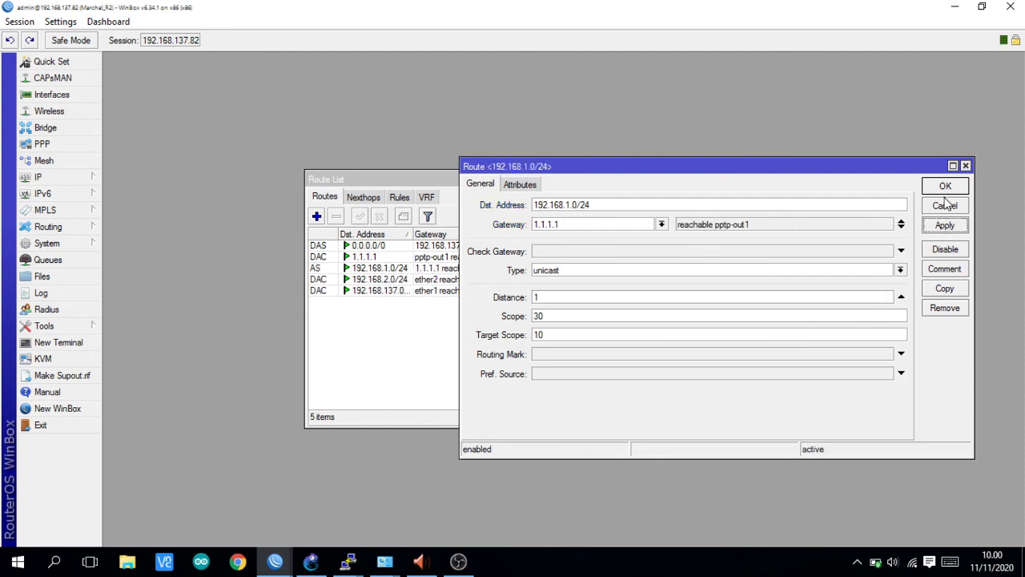
pyautogui.click(944, 188)
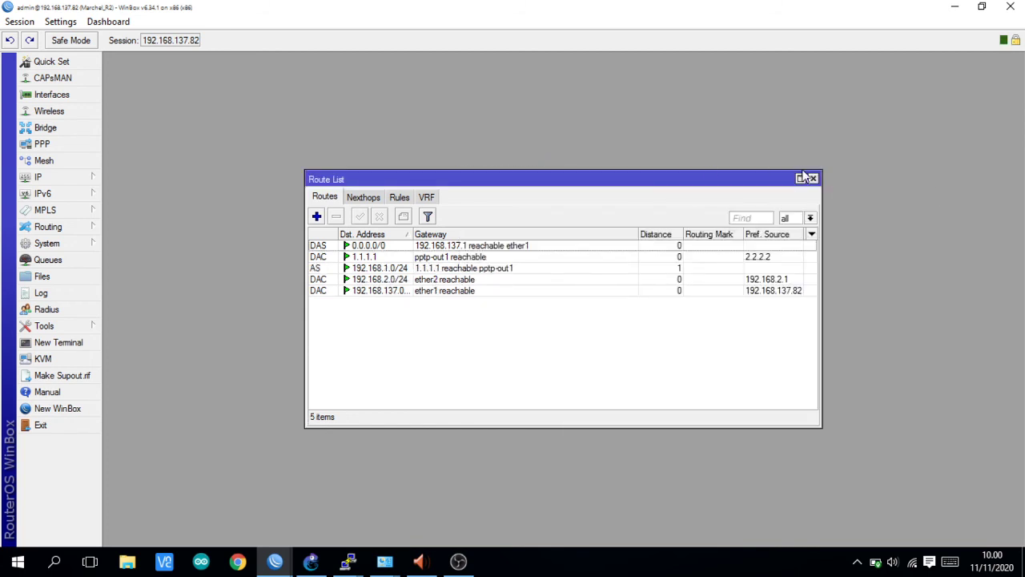
# - Arrange R2's windows and confirm 2.2.2.2 on pptp-out1 in IP Addresses and PPP Interfaces
pyautogui.moveTo(727, 179); pyautogui.dragTo(597, 115)
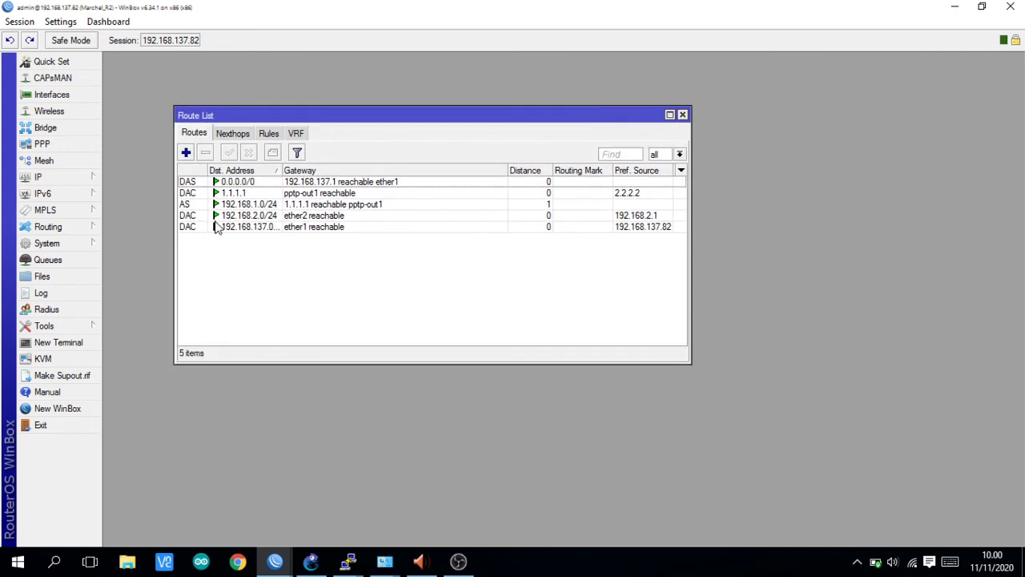
pyautogui.click(73, 177)
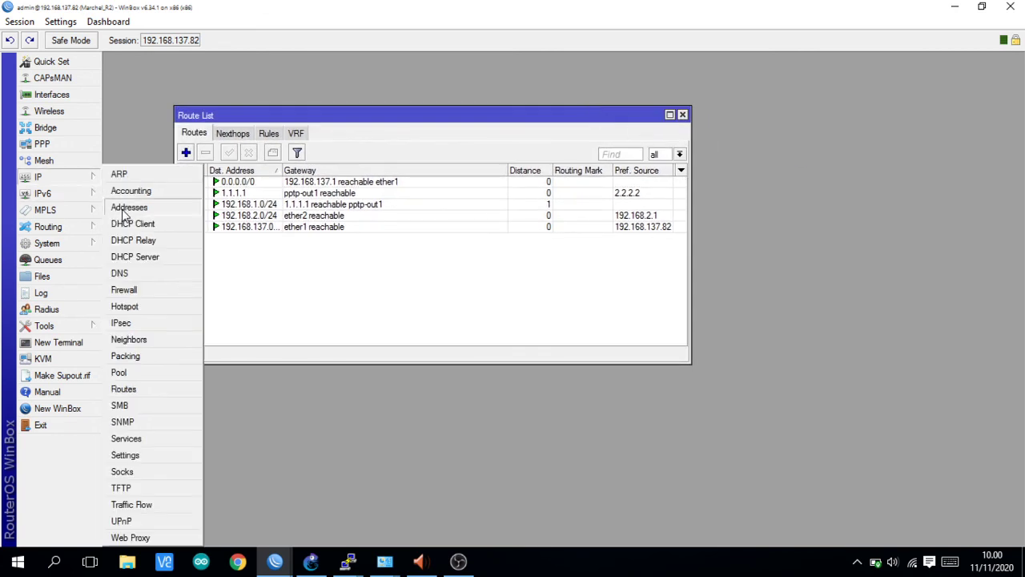
pyautogui.click(124, 208)
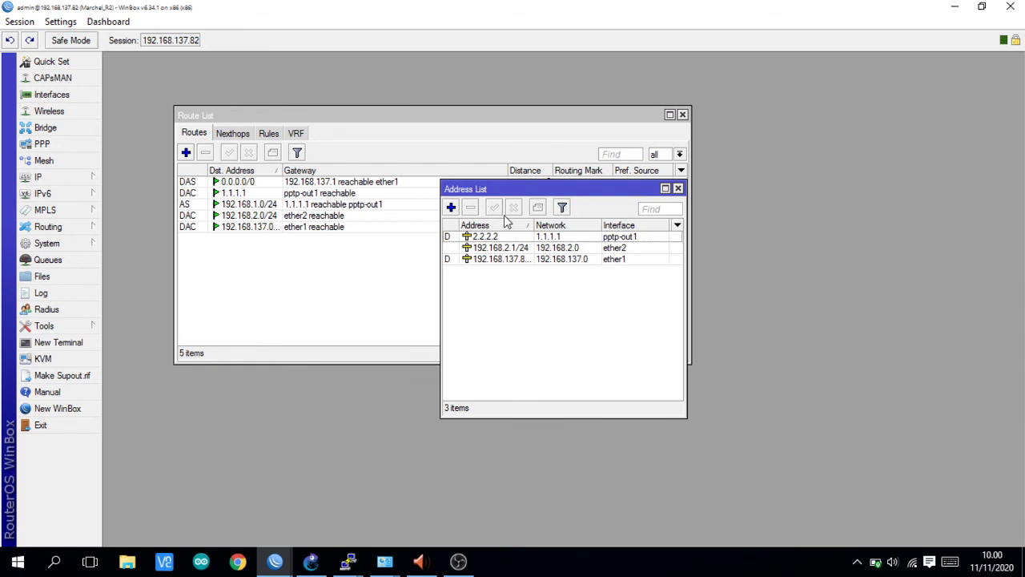
pyautogui.moveTo(537, 184); pyautogui.dragTo(370, 210)
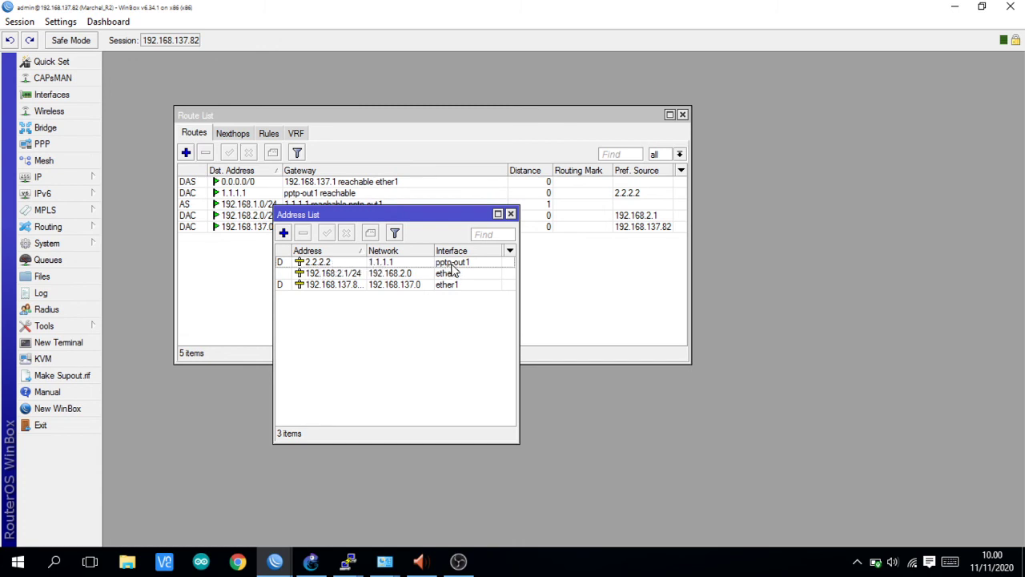
pyautogui.click(44, 144)
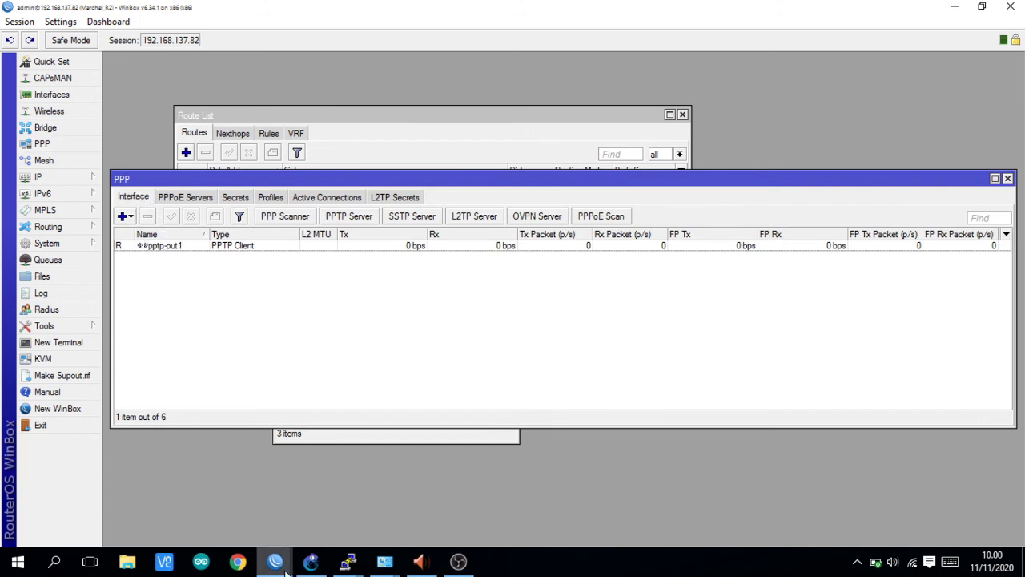
# - Switch to R1's session and review its PPP interfaces and IP addresses
pyautogui.moveTo(275, 561)
pyautogui.click(229, 507)
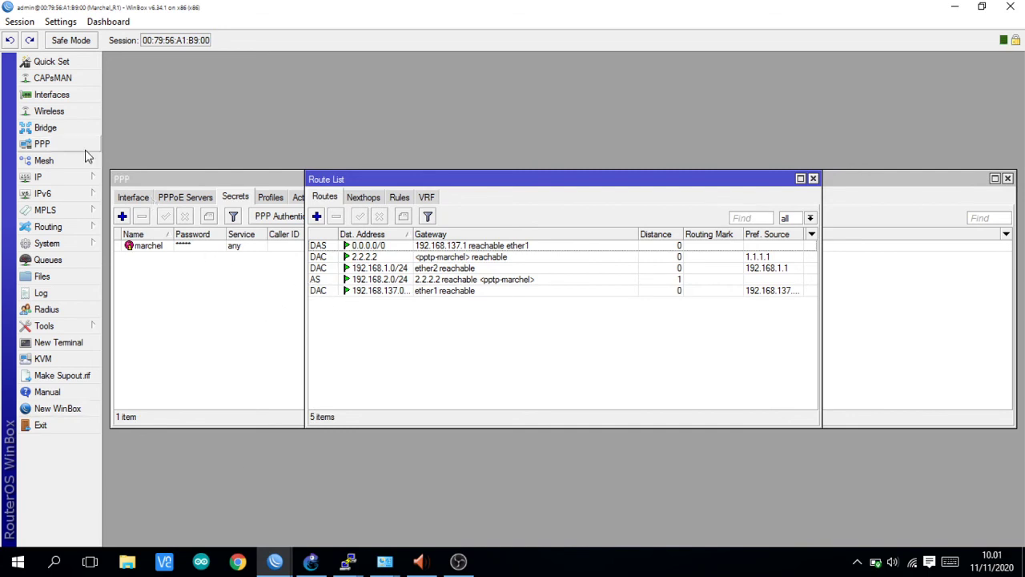
pyautogui.click(135, 181)
pyautogui.click(134, 197)
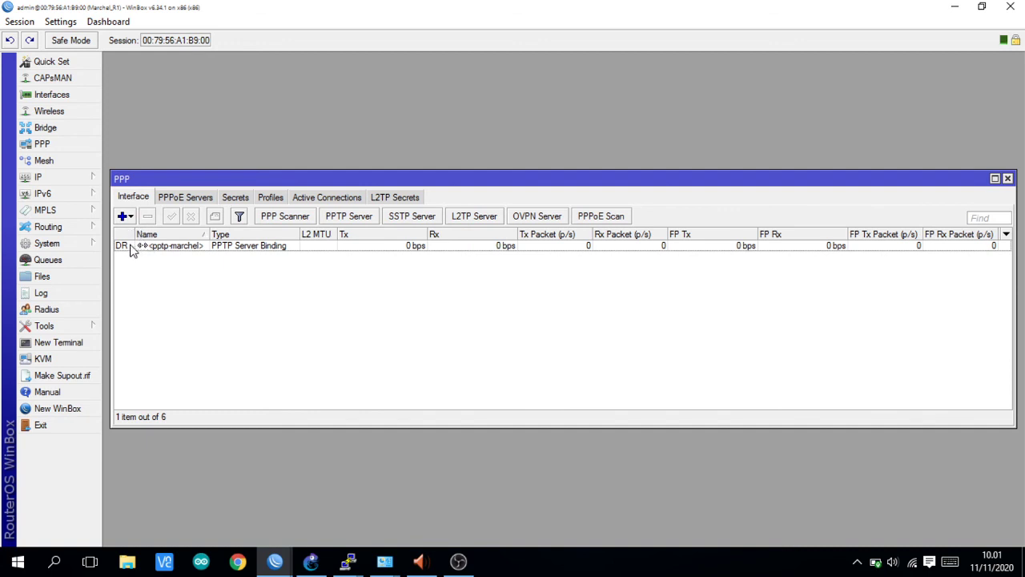
pyautogui.moveTo(132, 251)
pyautogui.click(67, 181)
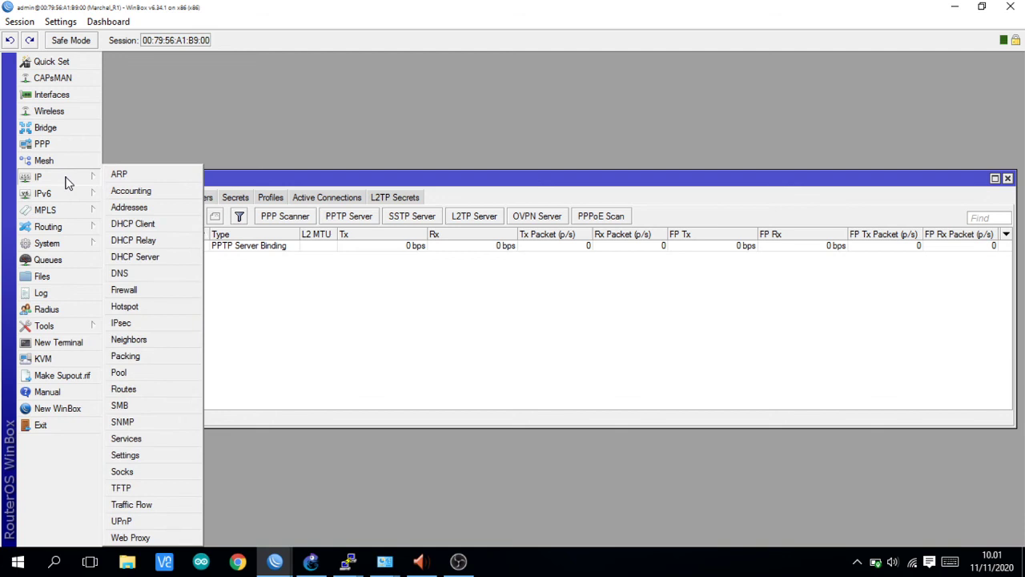
pyautogui.click(121, 210)
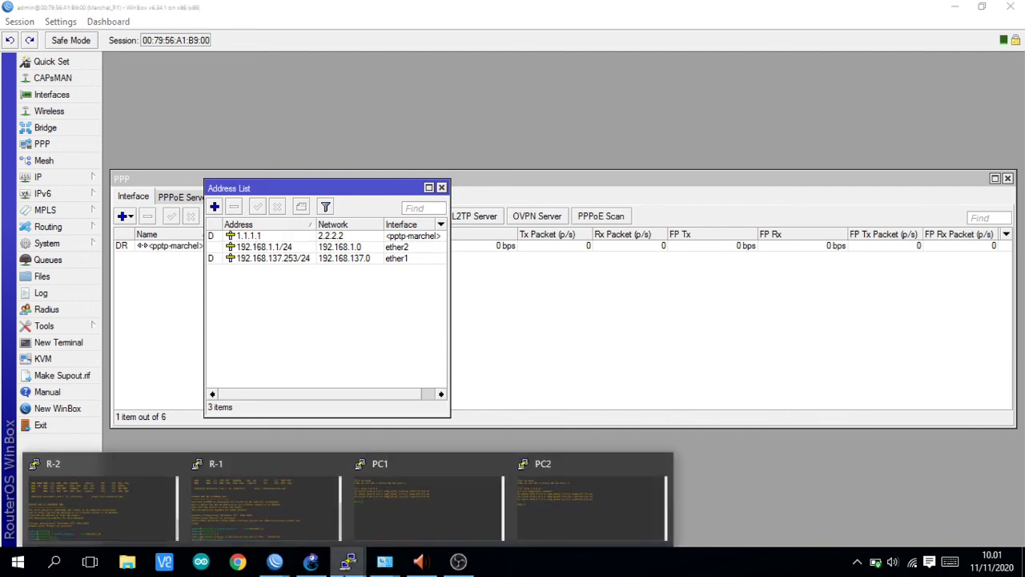
pyautogui.click(166, 321)
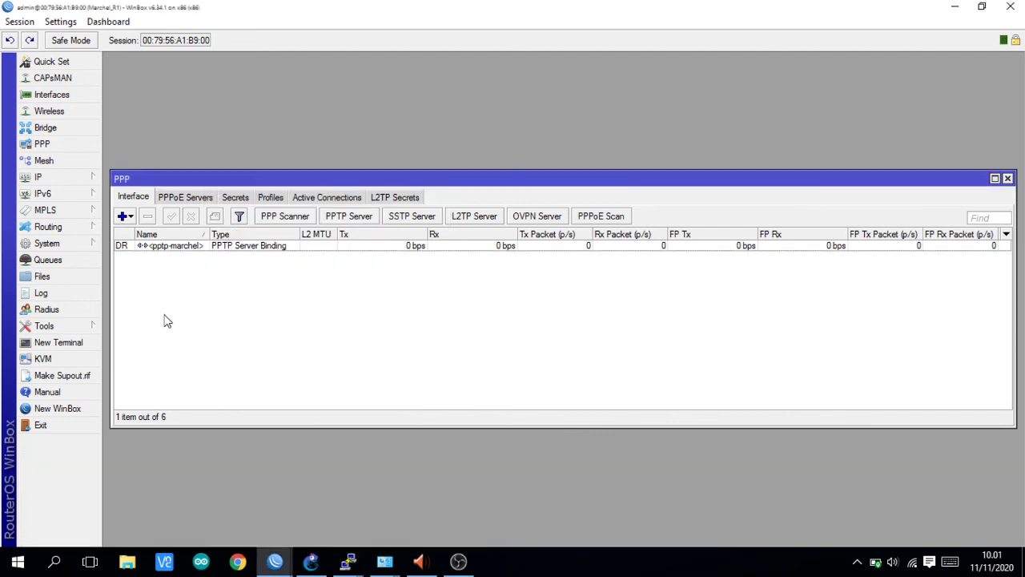
# - Open R1's DHCP Server leases, widening the column to show 192.168.1.254 bound to PC11
pyautogui.click(75, 178)
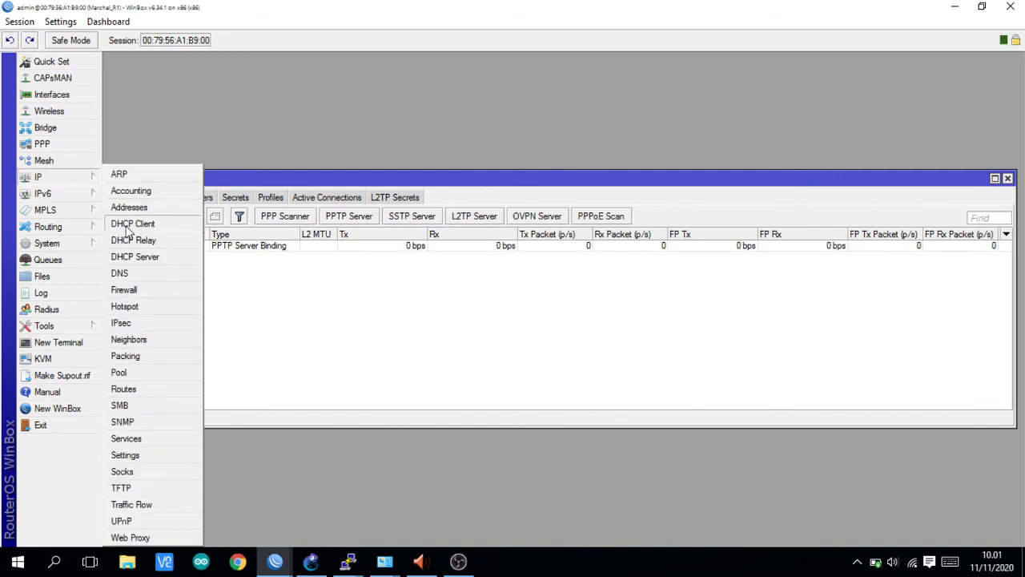
pyautogui.click(136, 258)
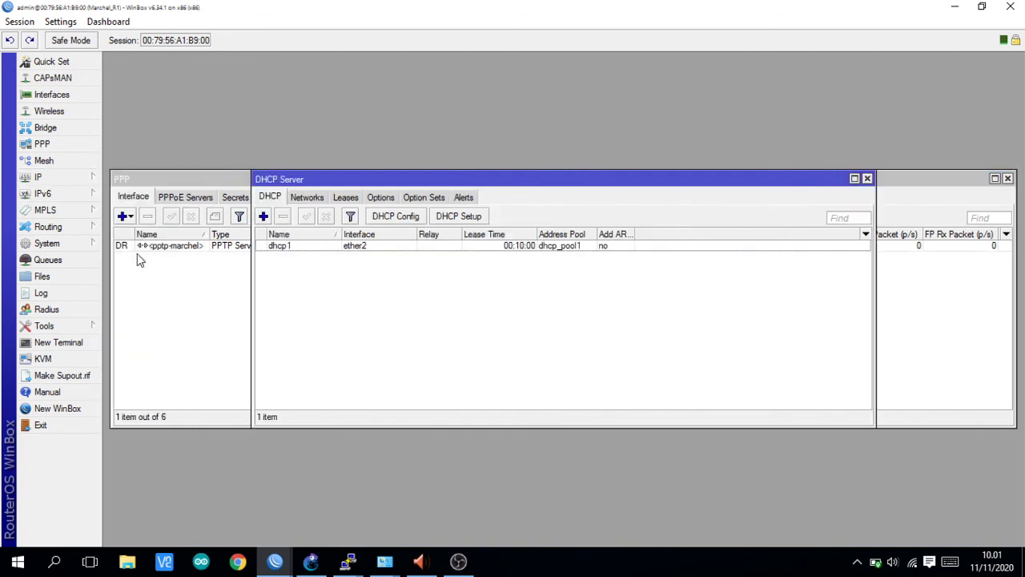
pyautogui.click(345, 197)
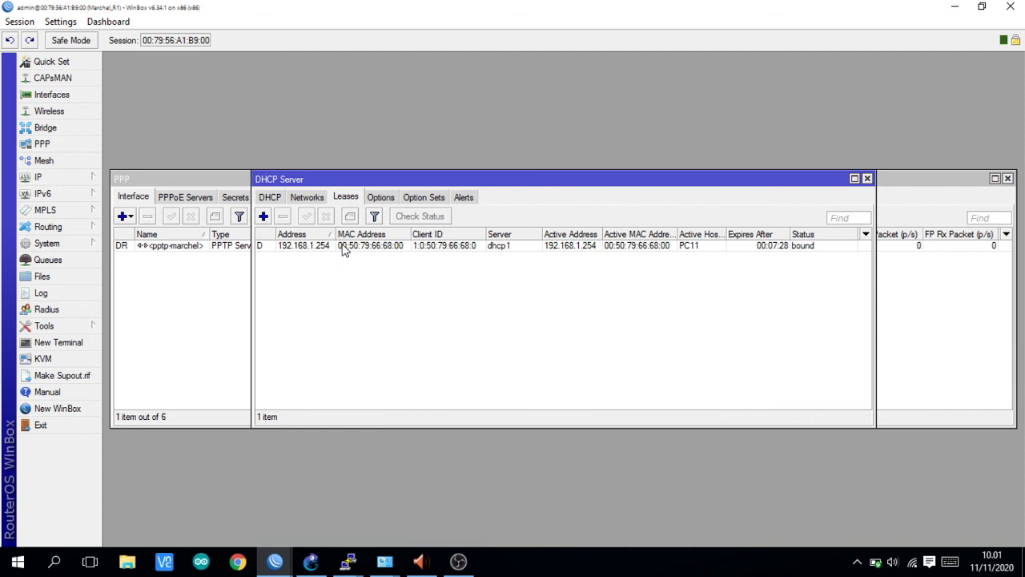
pyautogui.moveTo(333, 233); pyautogui.dragTo(353, 233)
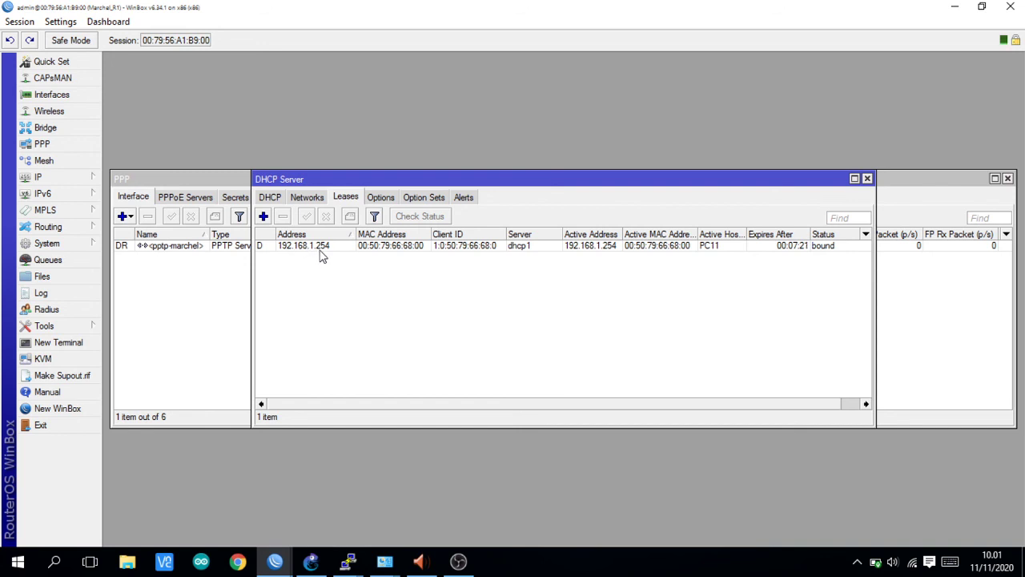
pyautogui.click(348, 561)
# - Ping 192.168.1.254 from PC2's console across the tunnel, then return to WinBox
pyautogui.click(572, 499)
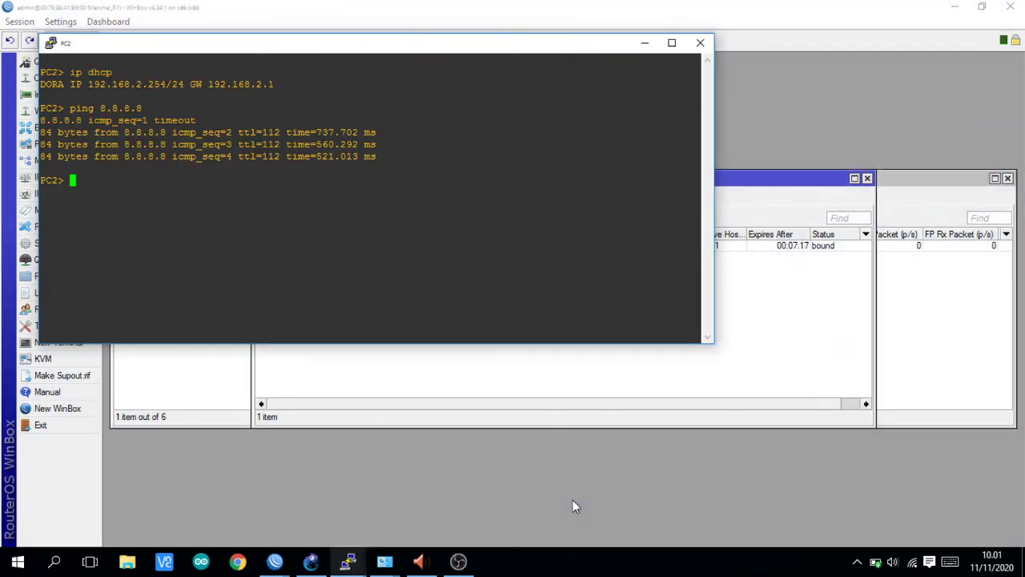
pyautogui.moveTo(320, 41); pyautogui.dragTo(656, 95)
pyautogui.write('ping')
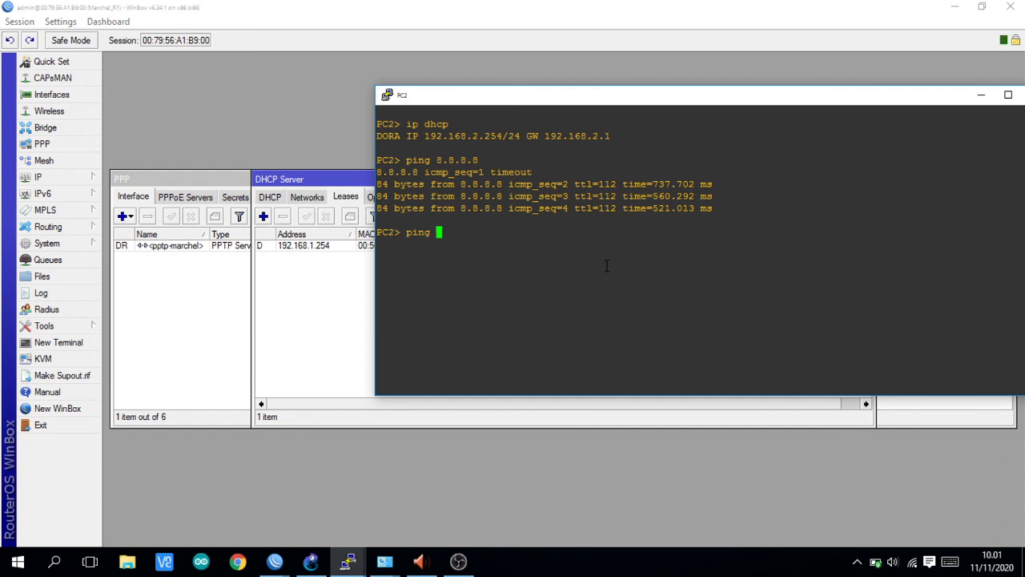
pyautogui.write(' 192.168.1')
pyautogui.write('254')
pyautogui.press('BackSpace')
pyautogui.press('BackSpace')
pyautogui.press('BackSpace')
pyautogui.write('.254')
pyautogui.press('Return')
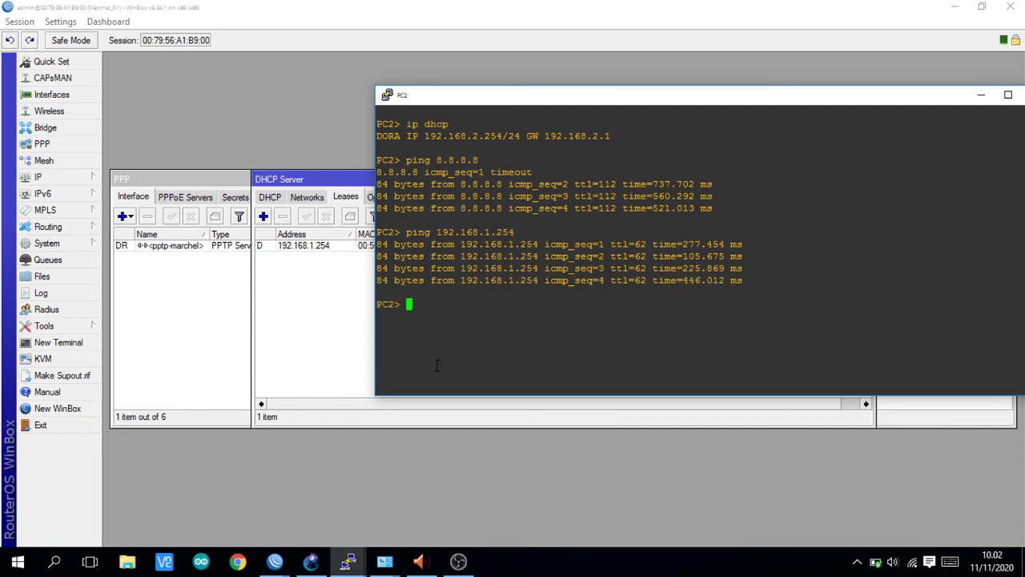
pyautogui.click(188, 362)
pyautogui.moveTo(331, 571)
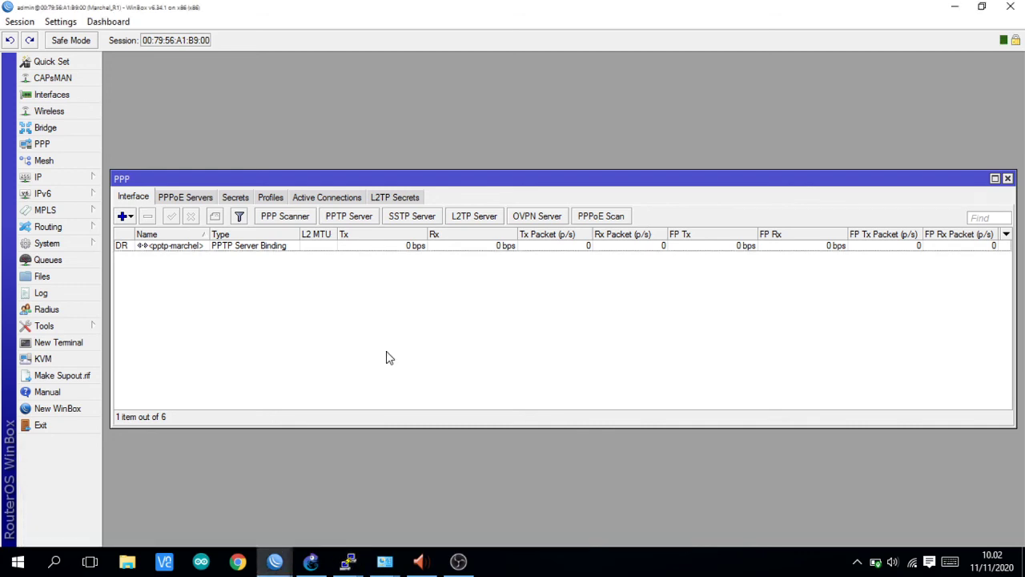
# - Show R2's DHCP leases with 192.168.2.254 bound to PC21, then bring PC1's console forward
pyautogui.moveTo(277, 565)
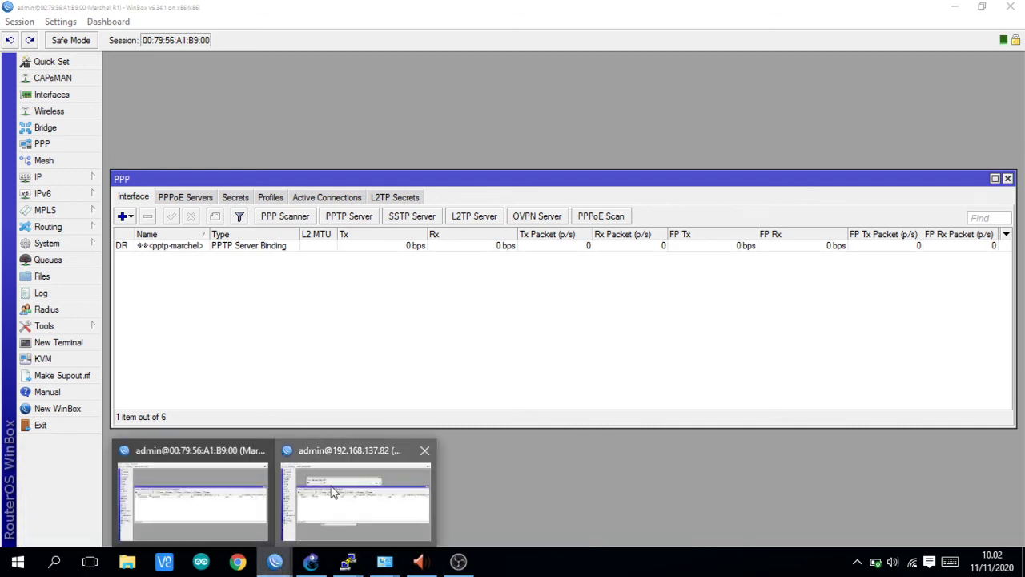
pyautogui.click(332, 490)
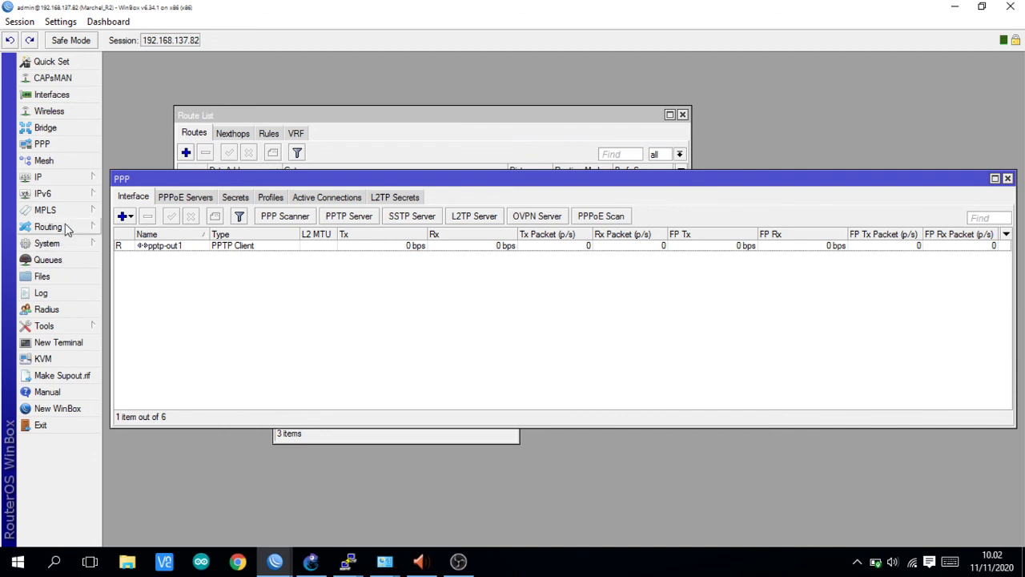
pyautogui.click(73, 173)
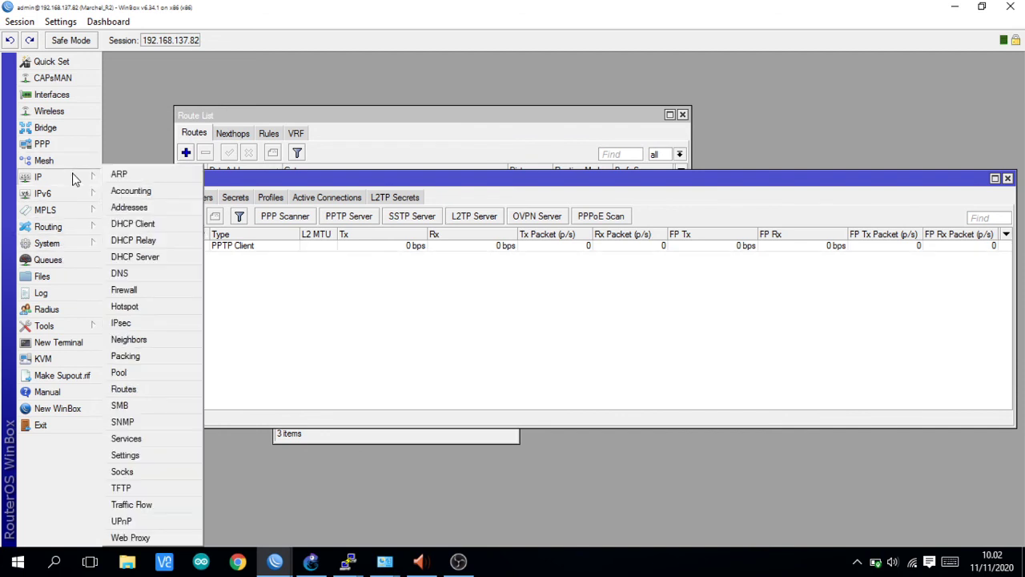
pyautogui.click(136, 256)
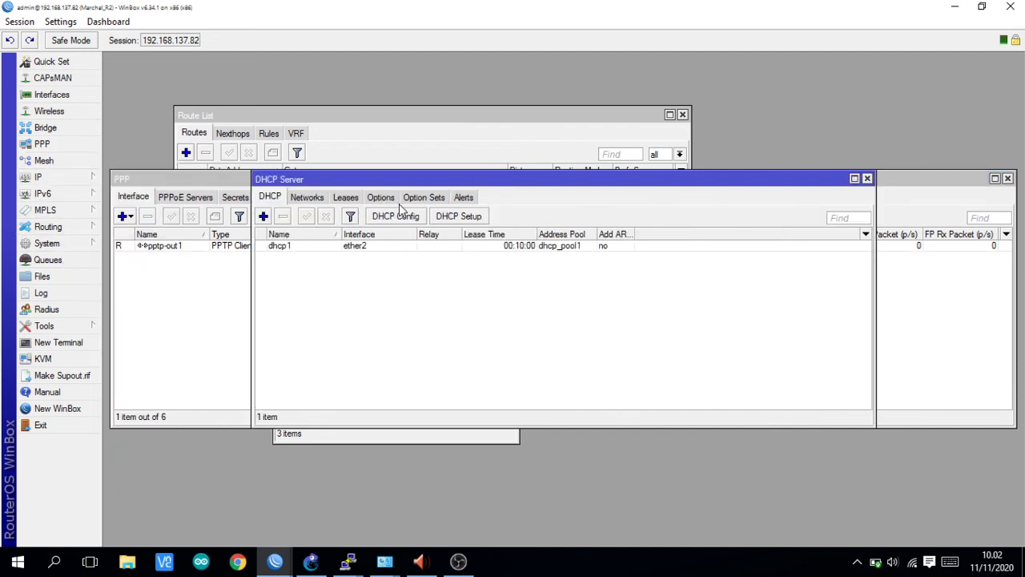
pyautogui.click(345, 197)
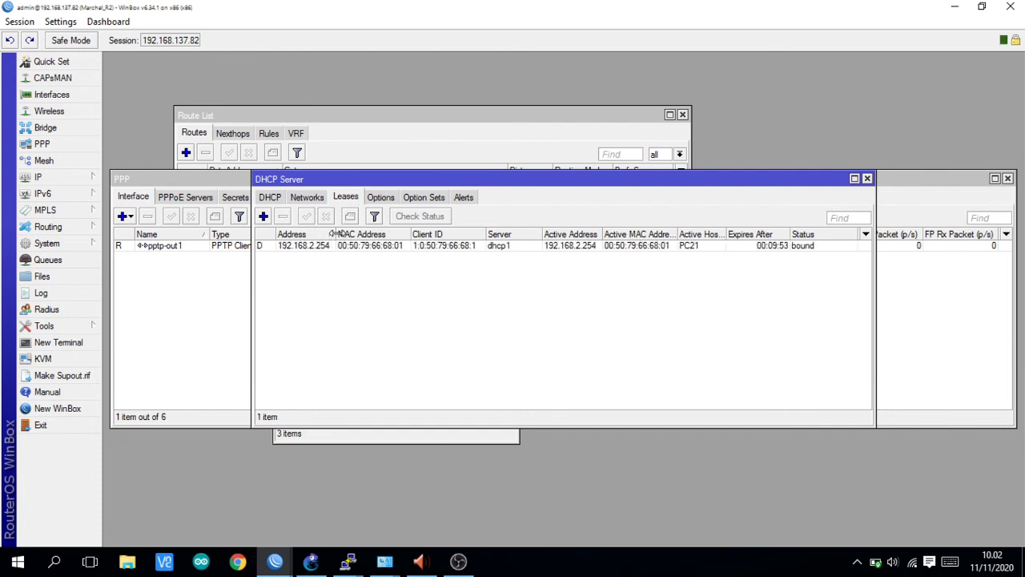
pyautogui.moveTo(332, 233); pyautogui.dragTo(350, 233)
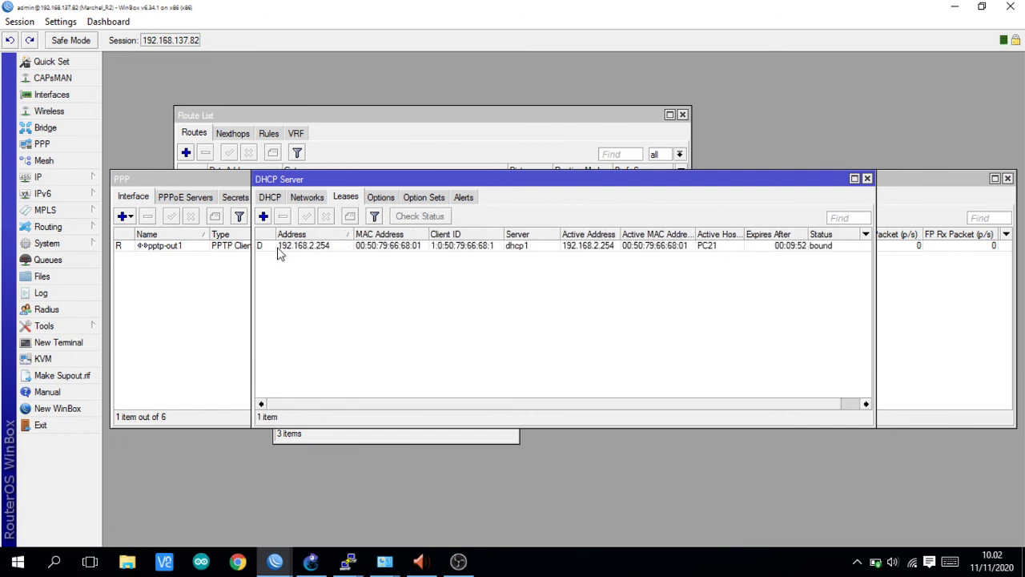
pyautogui.click(346, 559)
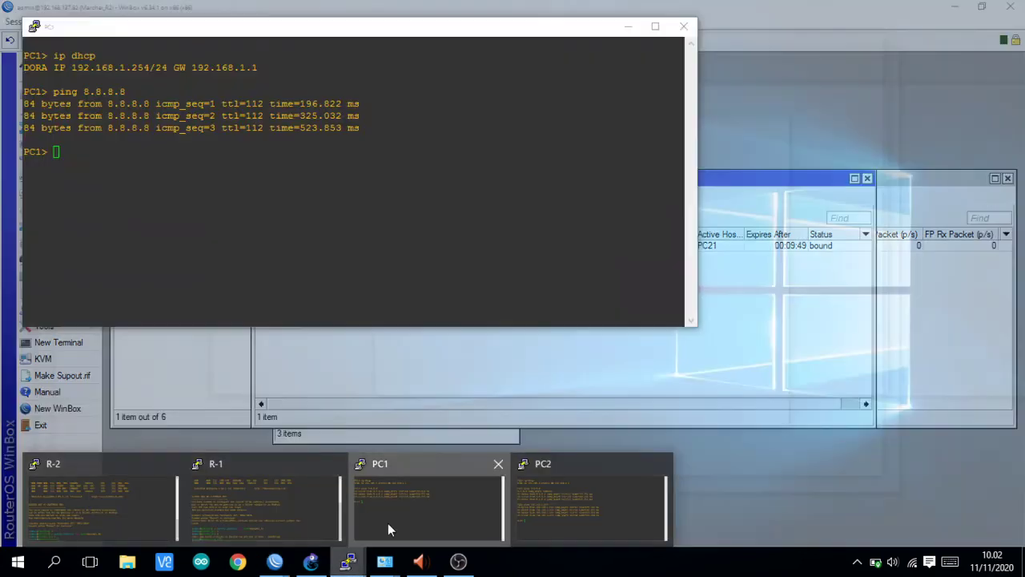
pyautogui.click(388, 523)
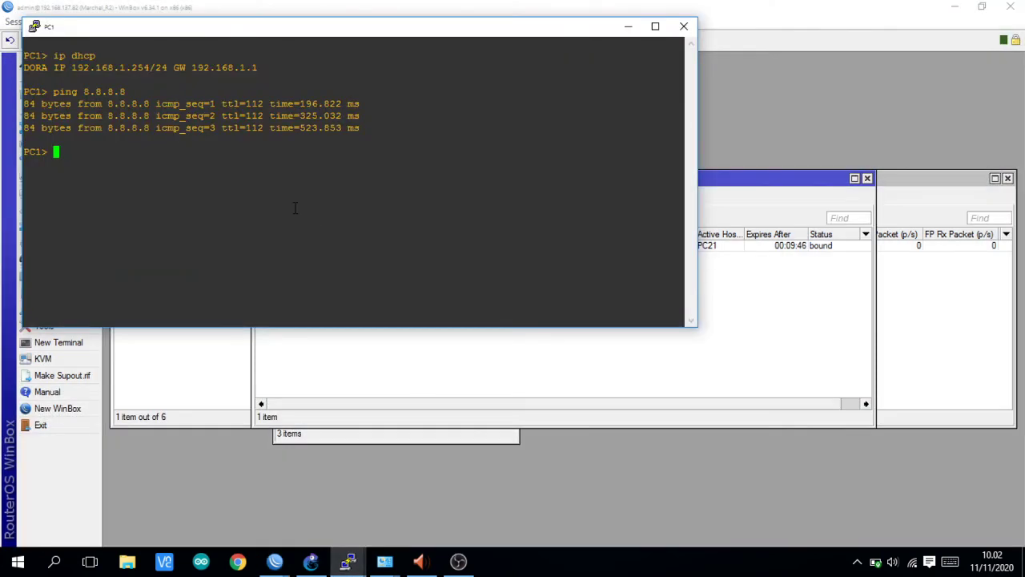
# - Run 'ping 192.168.2.254' from PC1's console, then return to WinBox
pyautogui.write('ping 192.168.1')
pyautogui.press('BackSpace')
pyautogui.write('2.254')
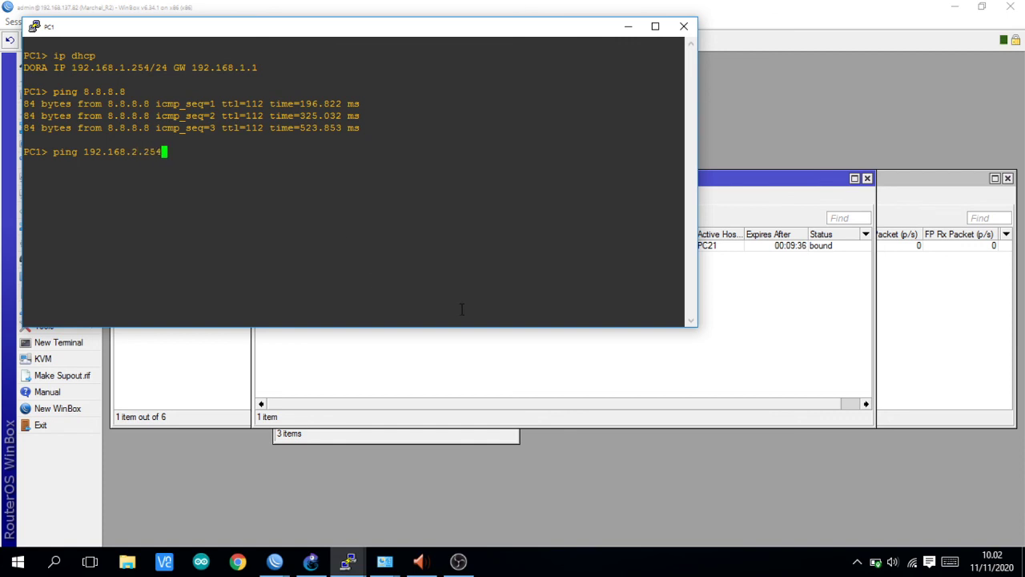
pyautogui.press('Return')
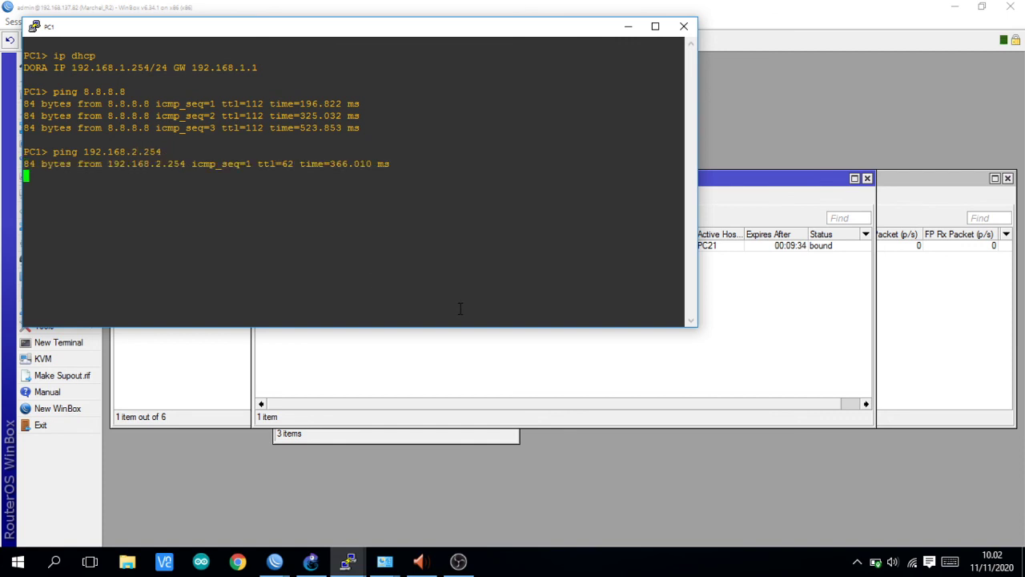
pyautogui.click(473, 373)
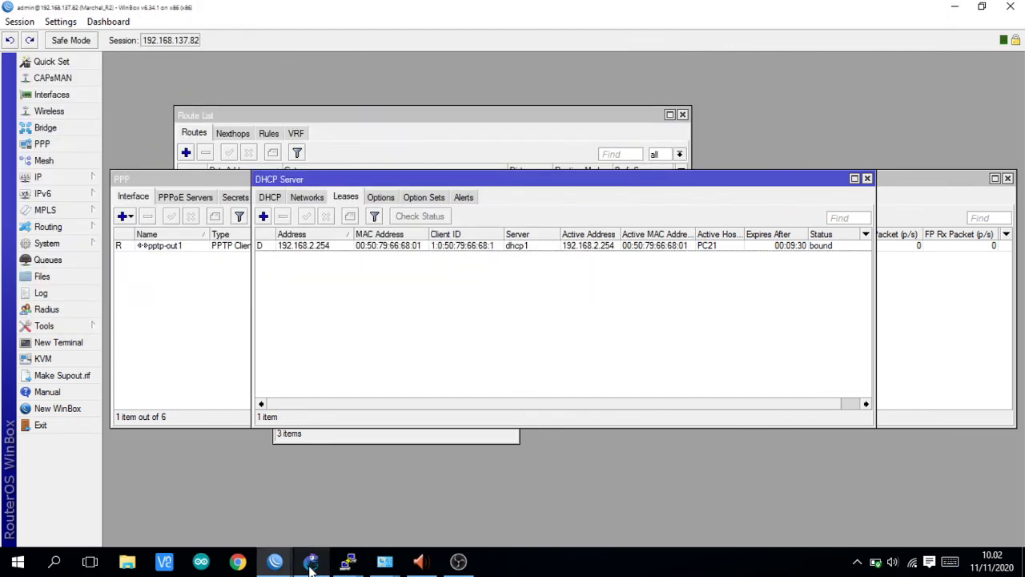
# - Ping 192.168.1.1 from PC2's console, stopping it with Ctrl+C after the replies
pyautogui.click(311, 561)
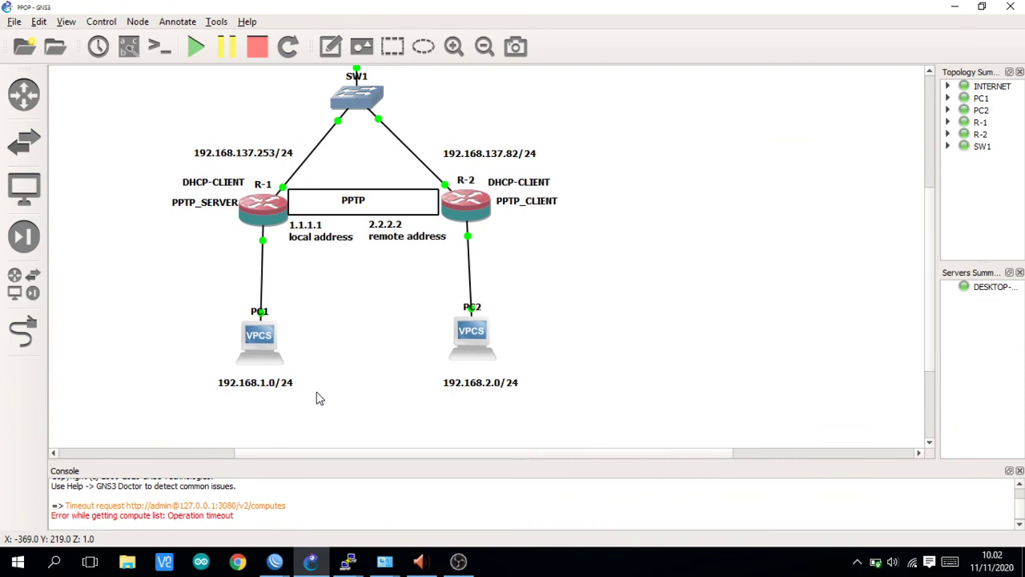
pyautogui.scroll(-1, 316, 391)
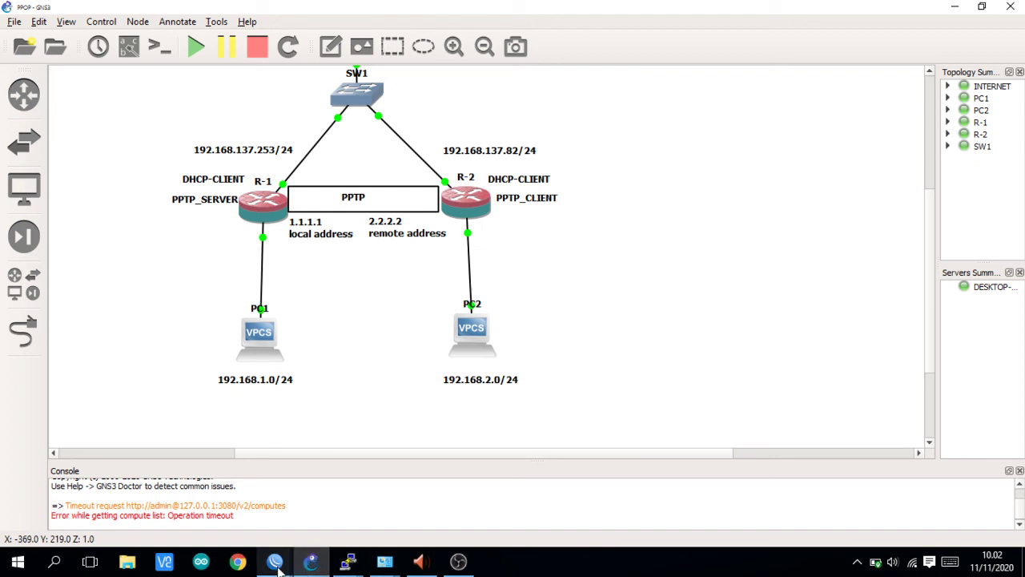
pyautogui.moveTo(346, 561)
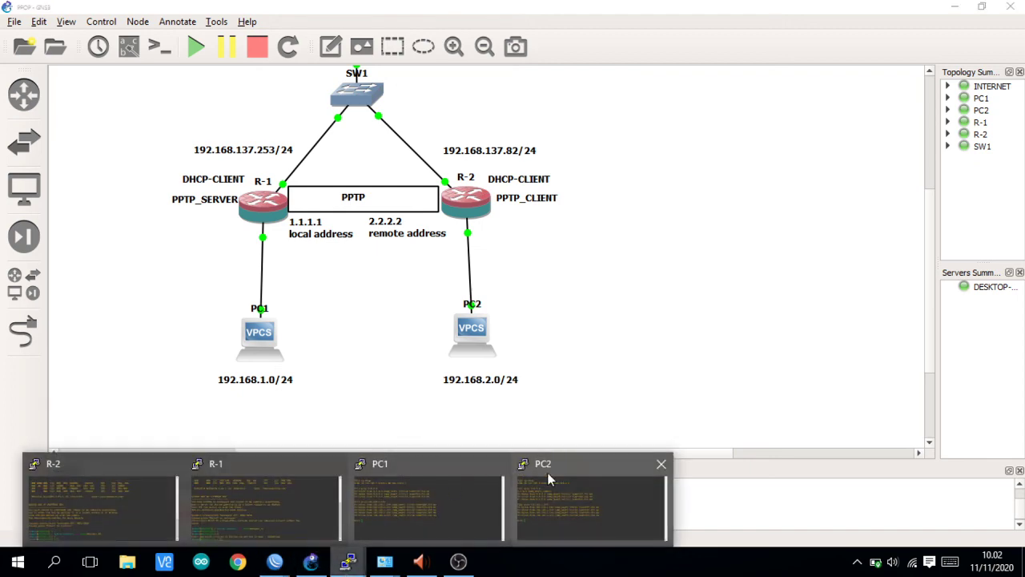
pyautogui.click(548, 472)
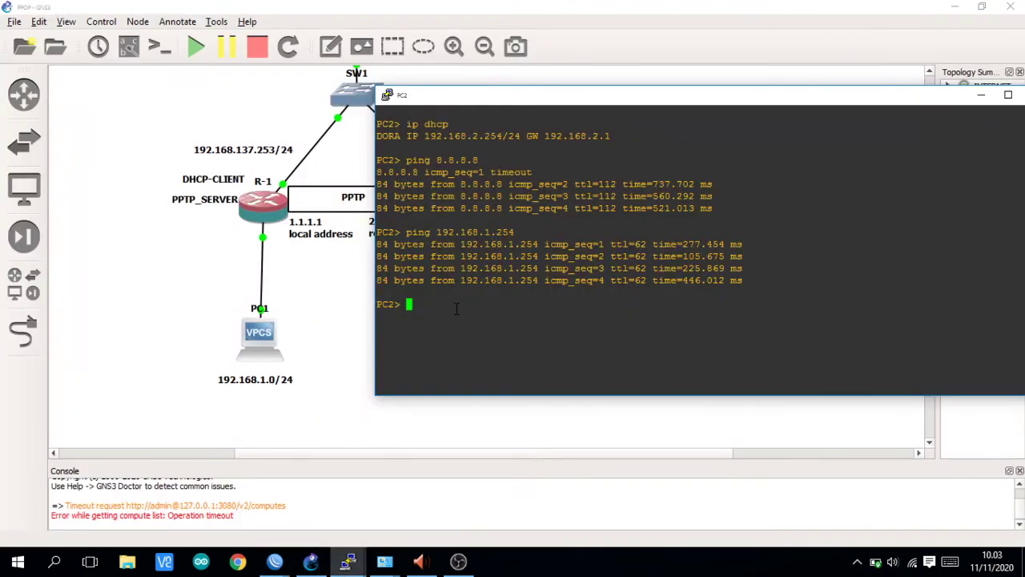
pyautogui.write('192.1')
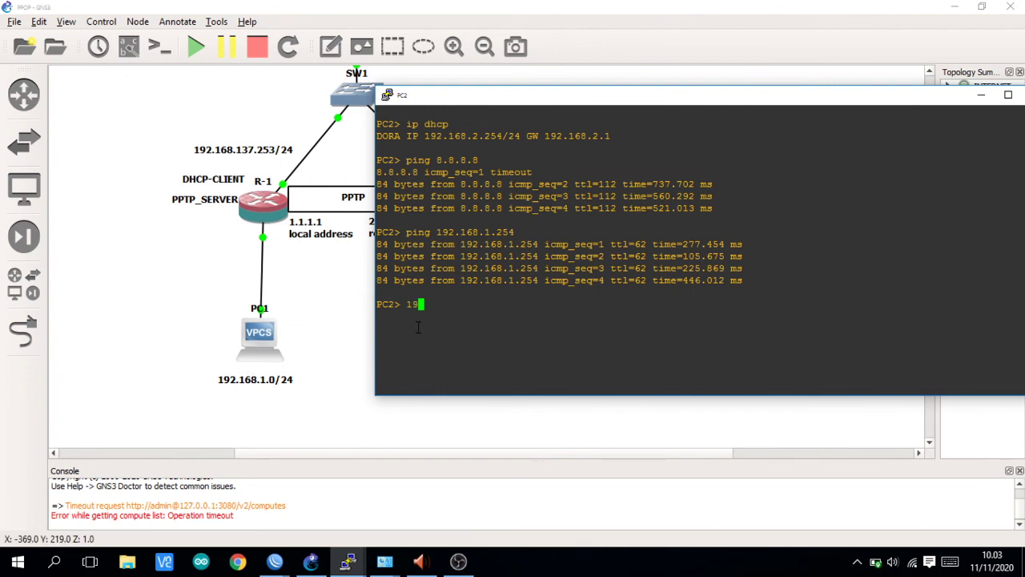
pyautogui.write('6')
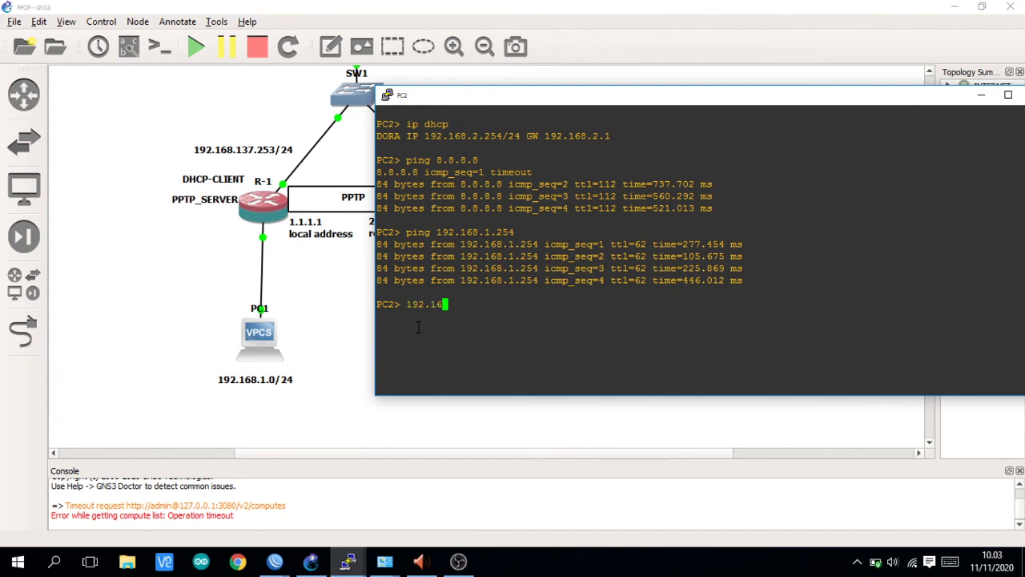
pyautogui.write('8.1.1')
pyautogui.press('Return')
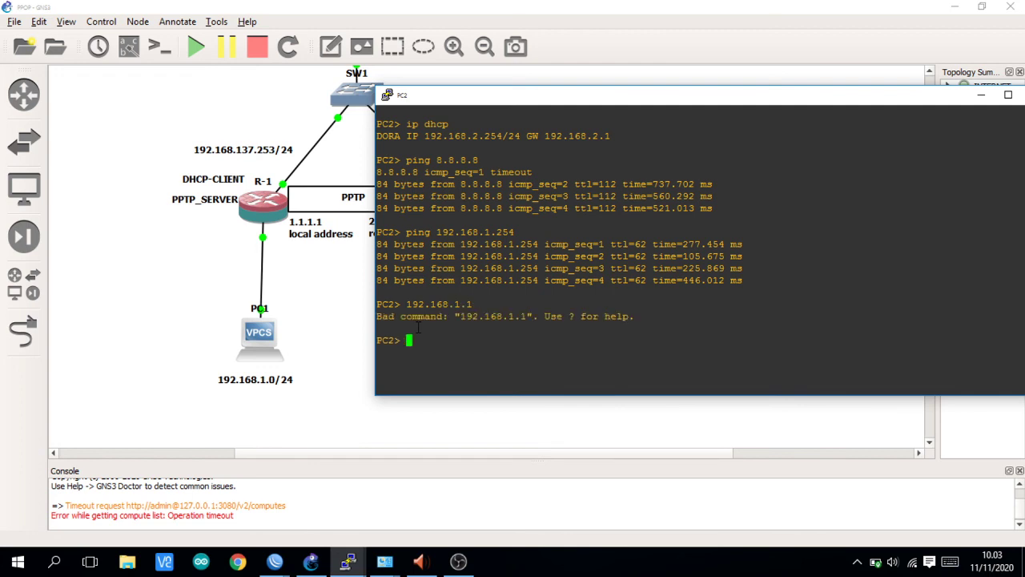
pyautogui.press('Return')
pyautogui.write('ping 192.168.1.1')
pyautogui.press('Return')
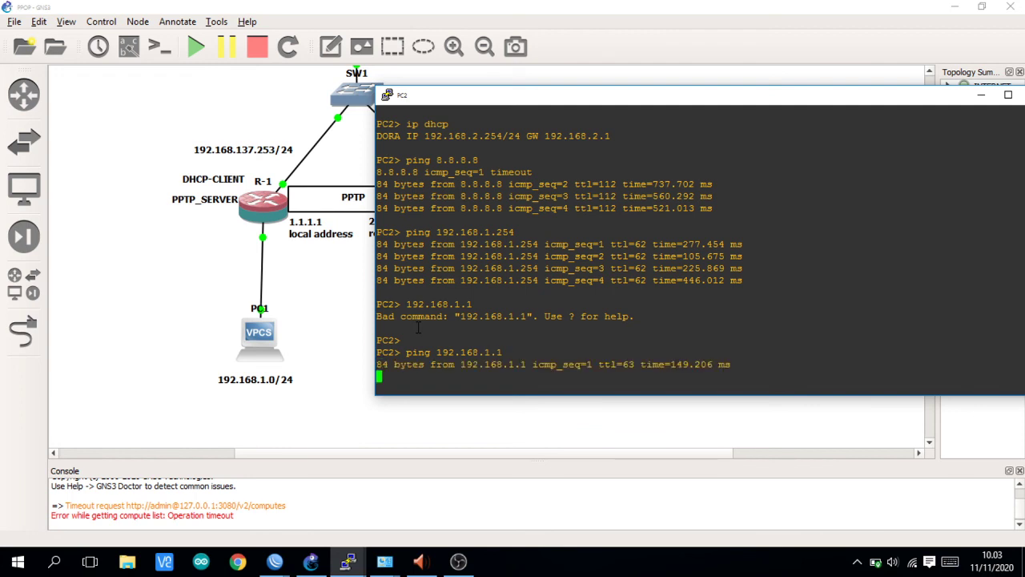
pyautogui.hotkey('ctrl', 'c')
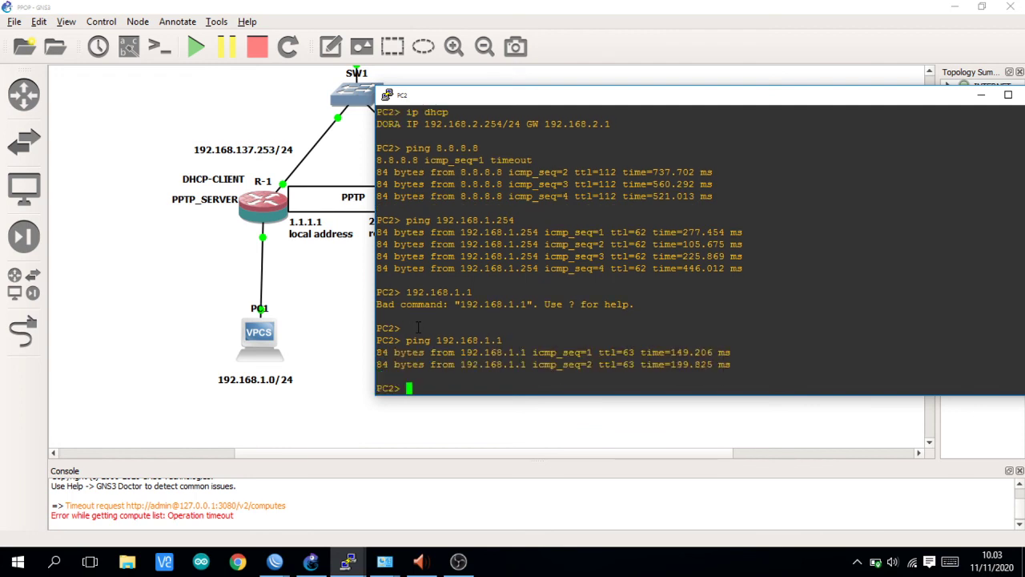
pyautogui.click(326, 389)
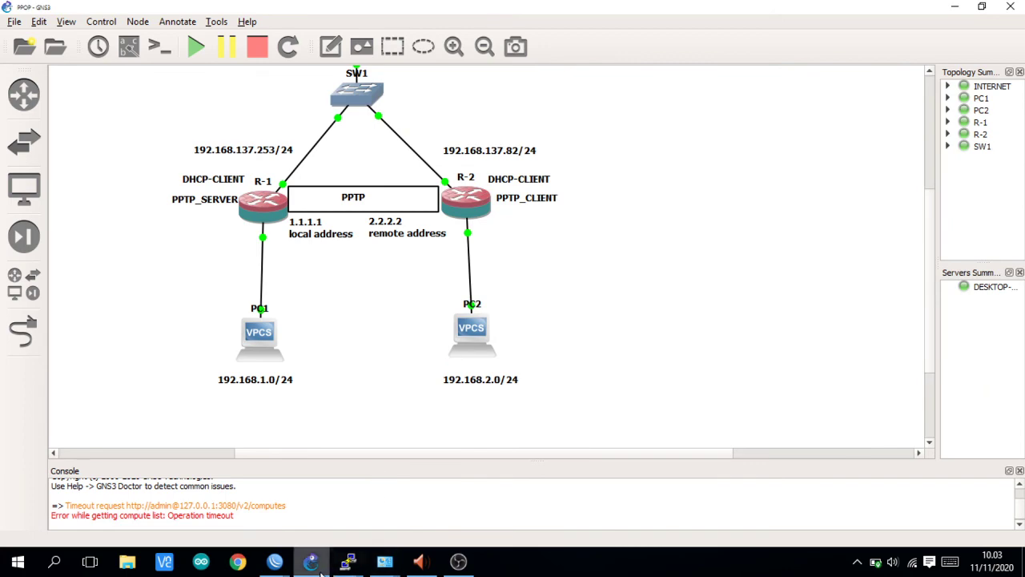
# - Ping 192.168.2.1 from PC1's console for five successful replies, then bring back the full topology
pyautogui.moveTo(347, 561)
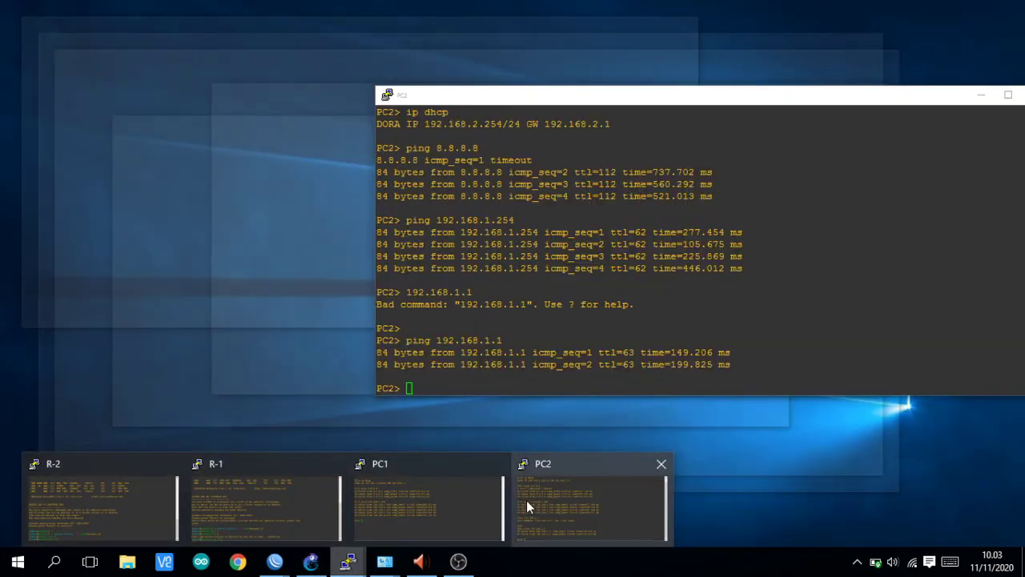
pyautogui.click(526, 500)
pyautogui.moveTo(353, 567)
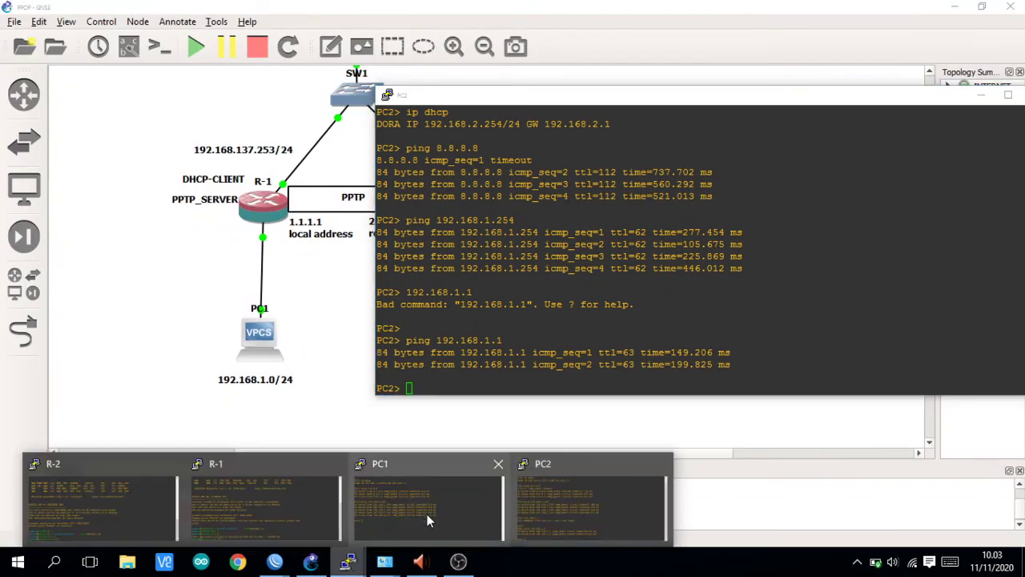
pyautogui.click(426, 515)
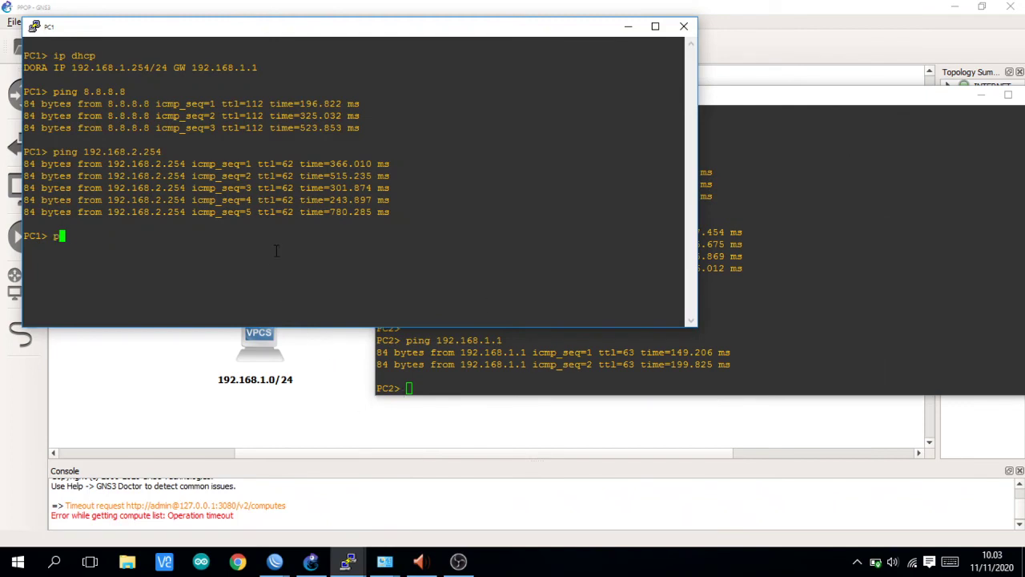
pyautogui.write('ping 192.168.2.1')
pyautogui.press('Return')
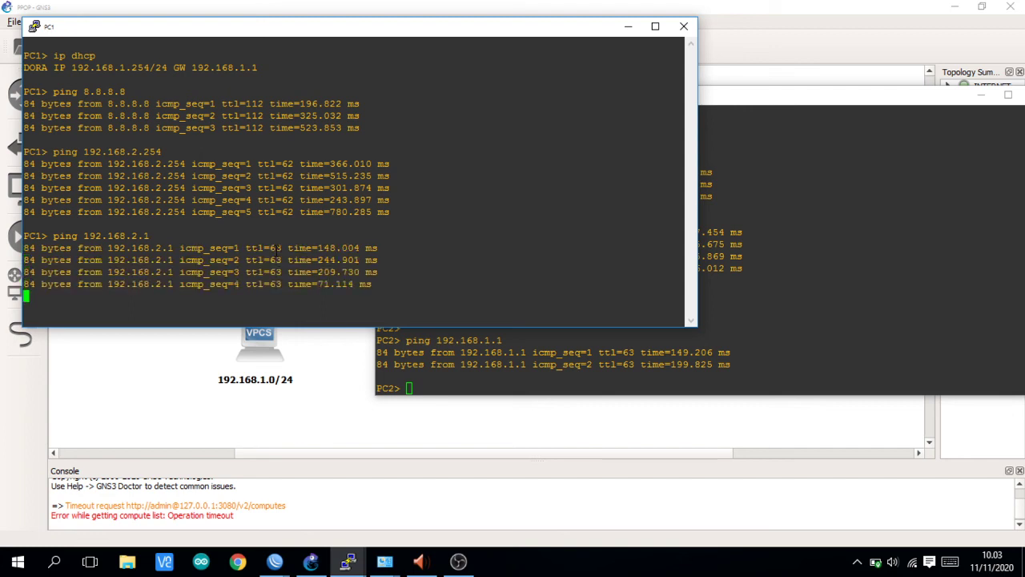
pyautogui.press('Return')
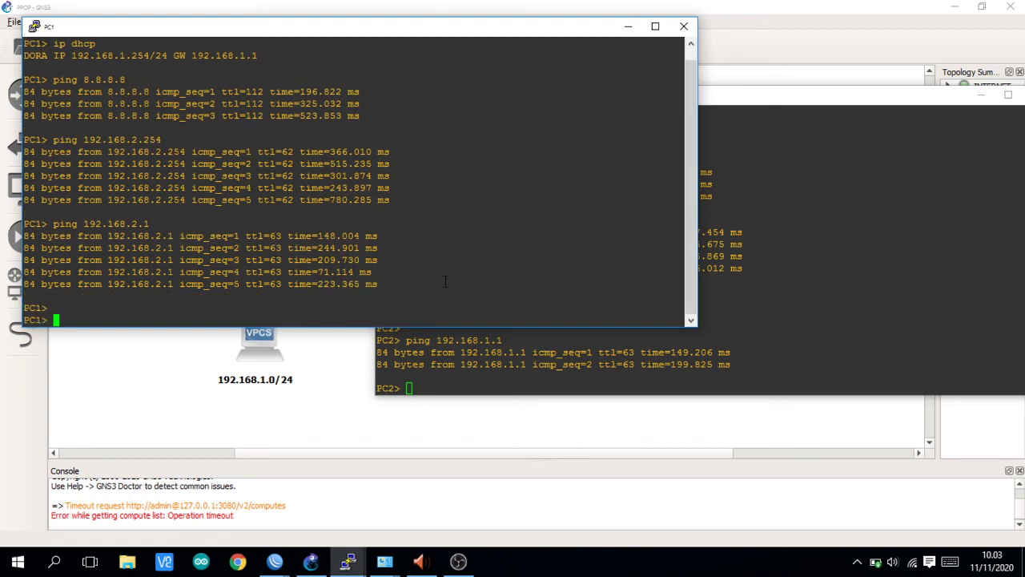
pyautogui.click(350, 403)
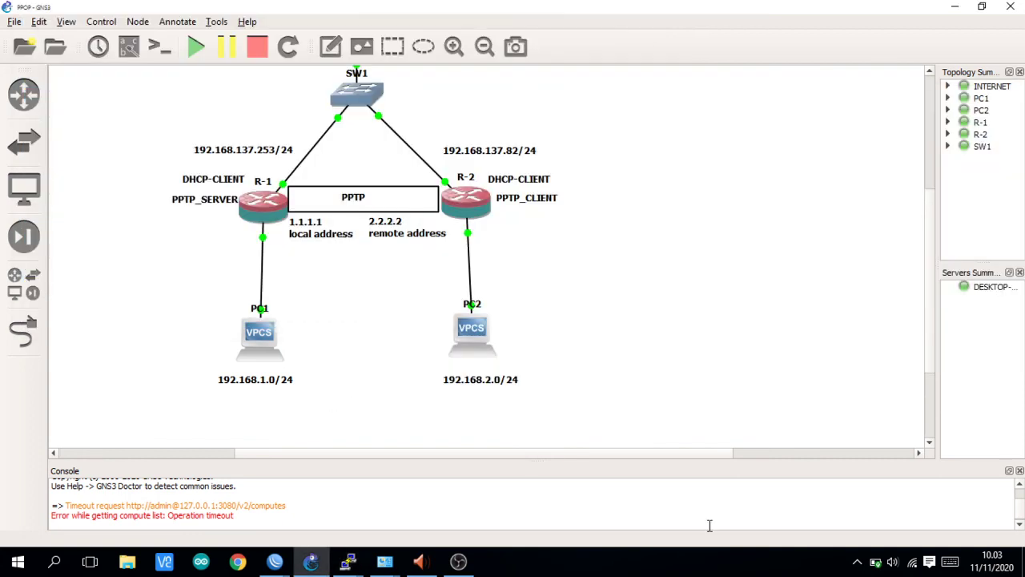
pyautogui.scroll(1, 743, 384)
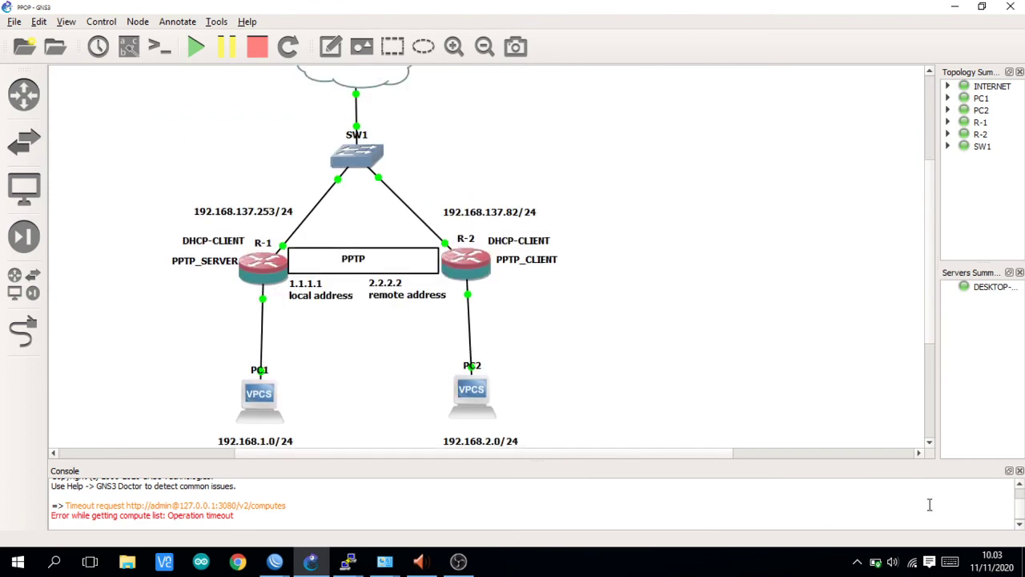